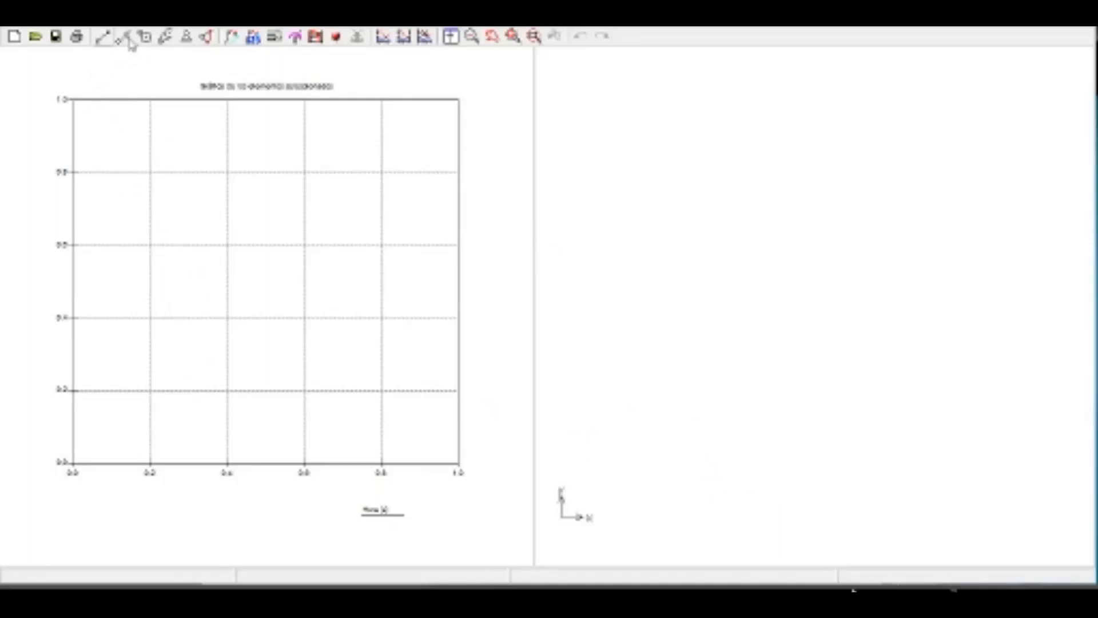
Step: Draw the first beam element from about (0.12, 0.39) m to about (0.21, 0.52) m
{"action": "left_click", "coordinate": [127, 39]}
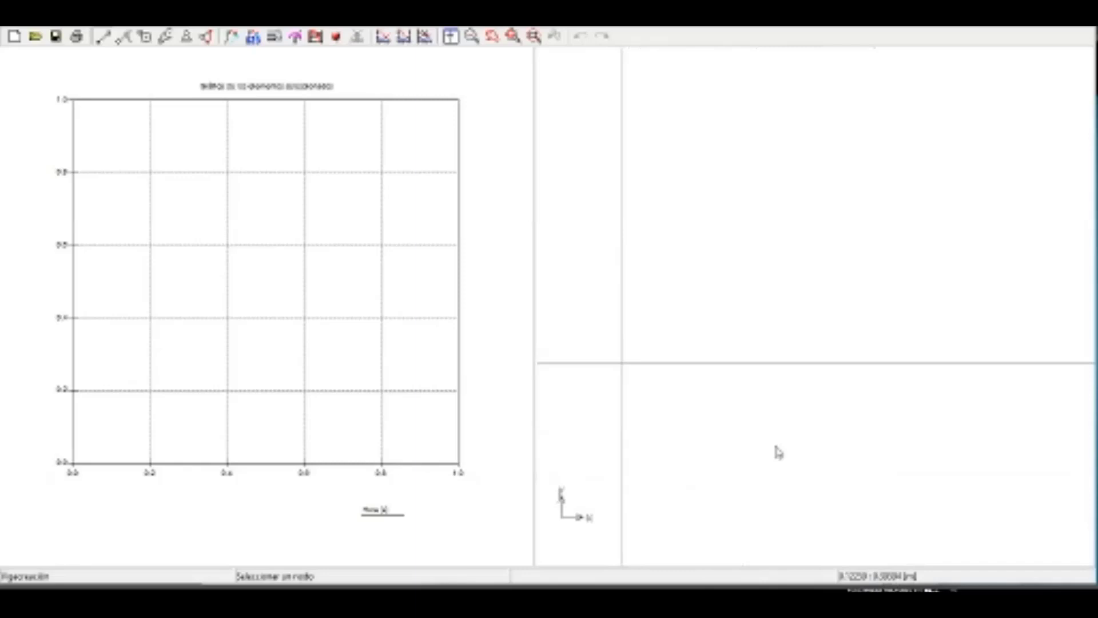
{"action": "left_click", "coordinate": [779, 451]}
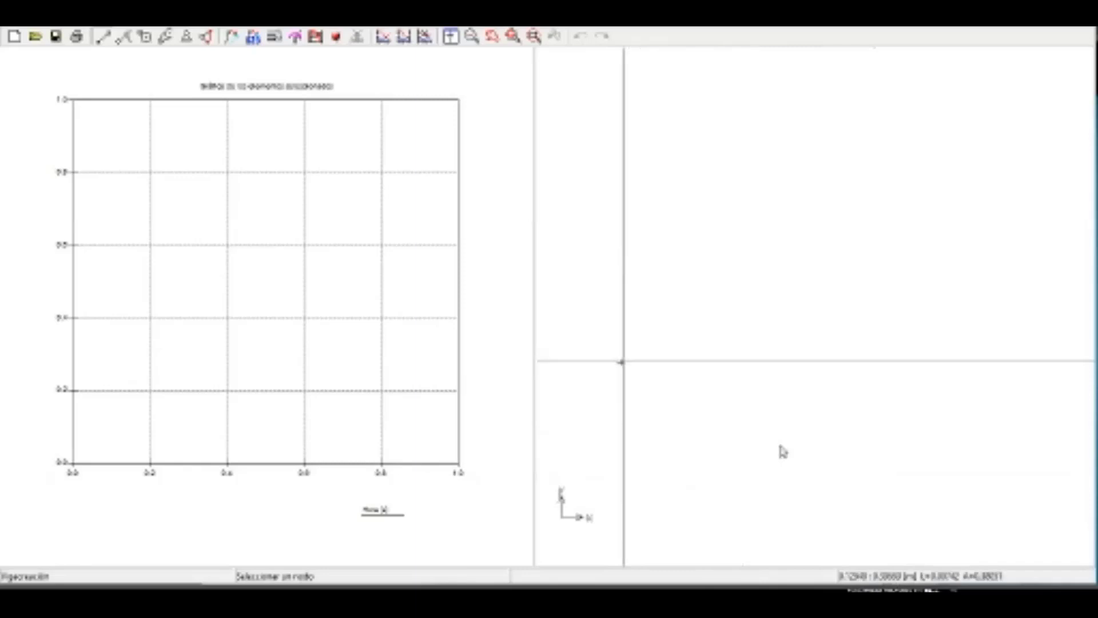
{"action": "left_click", "coordinate": [835, 369]}
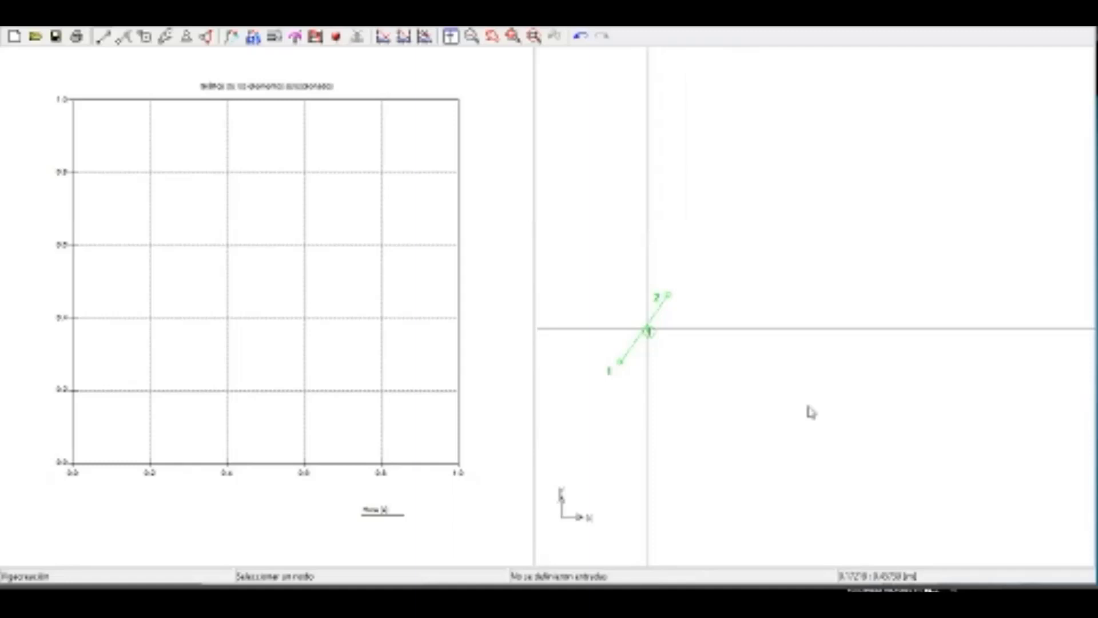
{"action": "left_click", "coordinate": [801, 419]}
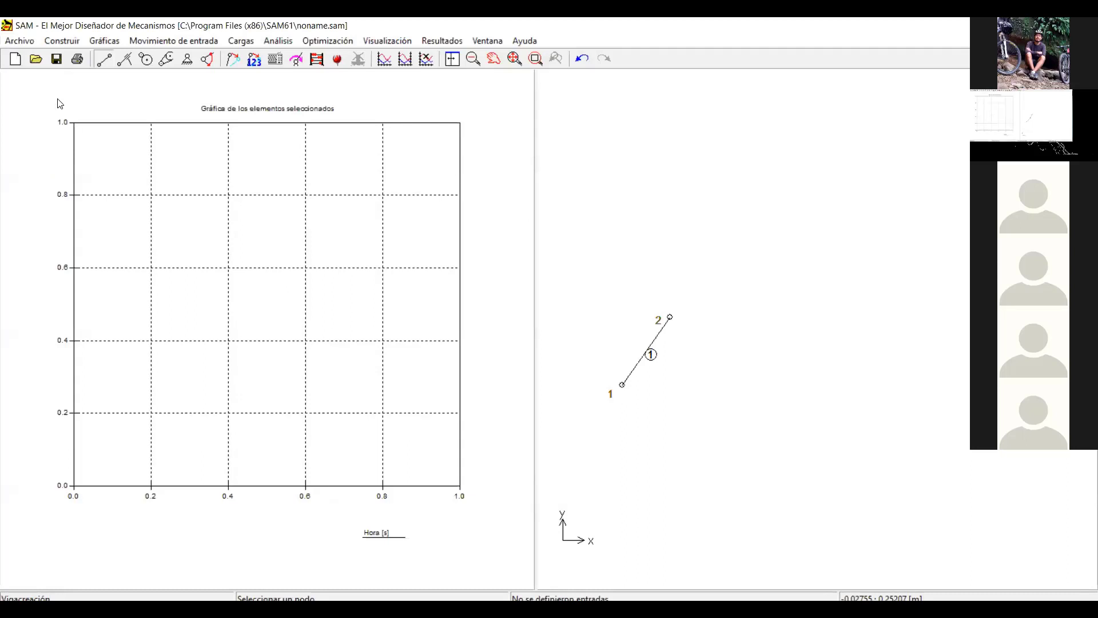
Step: Set the rotation unit to degrees (Grado) in the units preferences and accept the preferences
{"action": "left_click", "coordinate": [11, 46]}
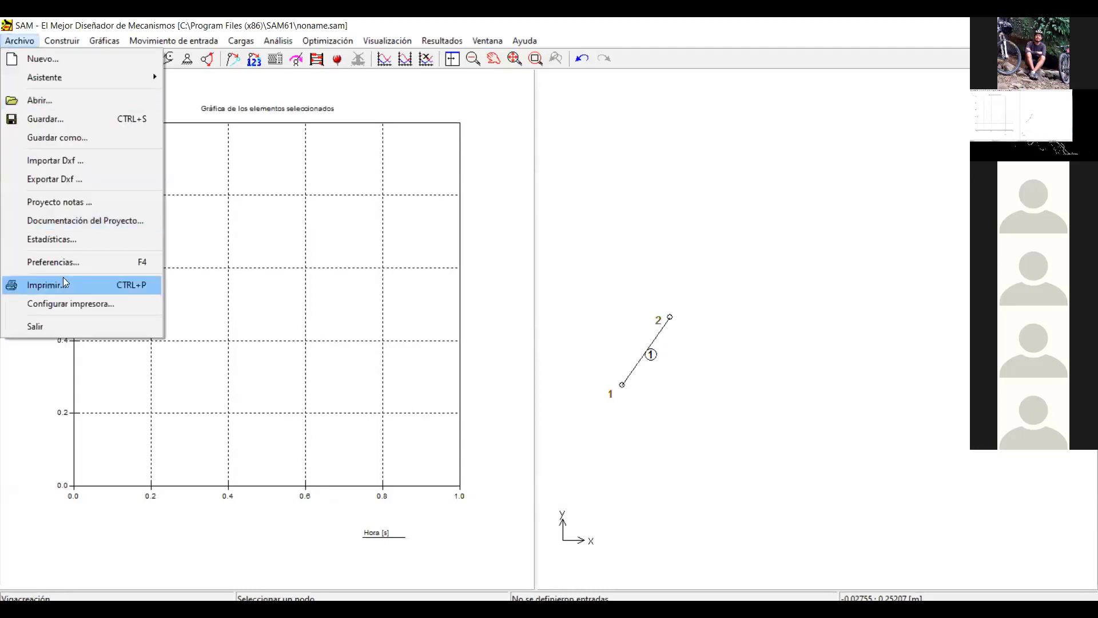
{"action": "left_click", "coordinate": [61, 263]}
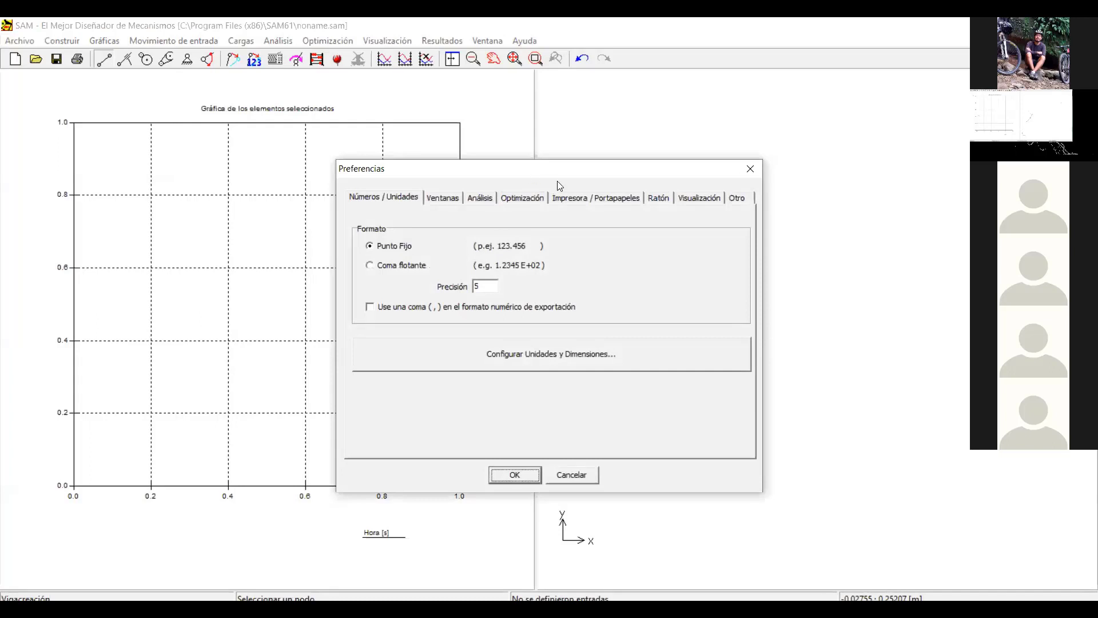
{"action": "left_click_drag", "start_coordinate": [557, 180], "coordinate": [797, 152]}
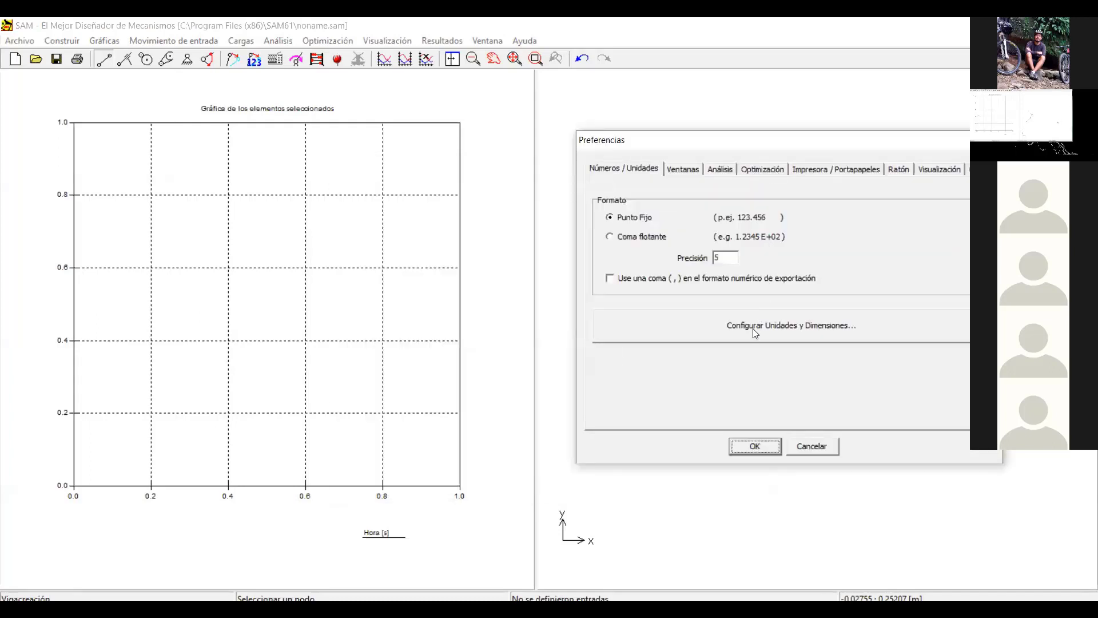
{"action": "left_click", "coordinate": [821, 329]}
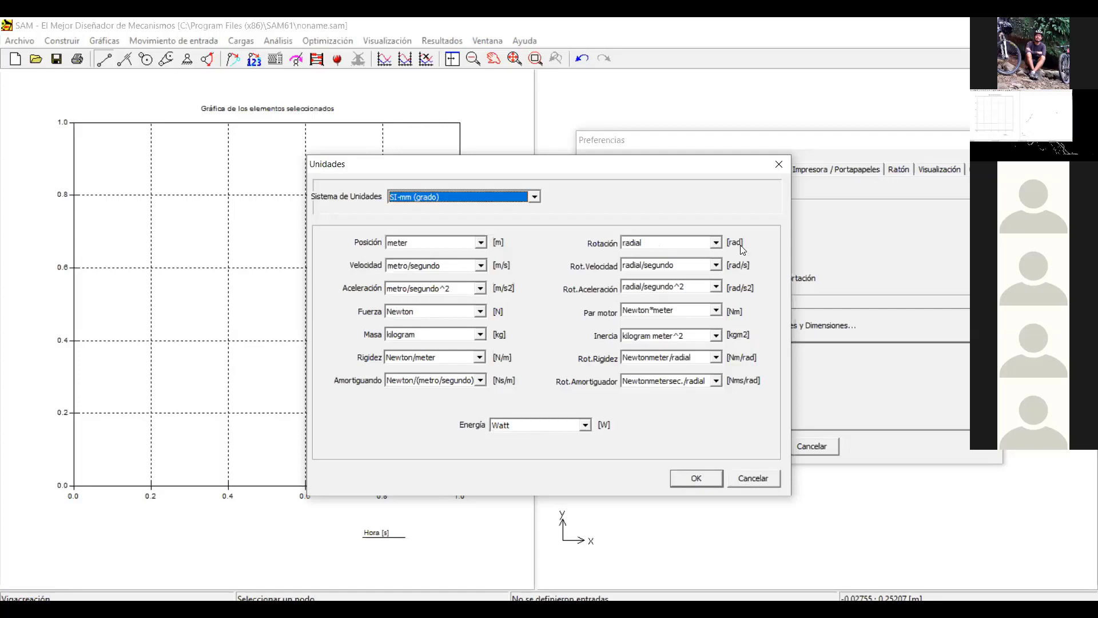
{"action": "left_click", "coordinate": [716, 243]}
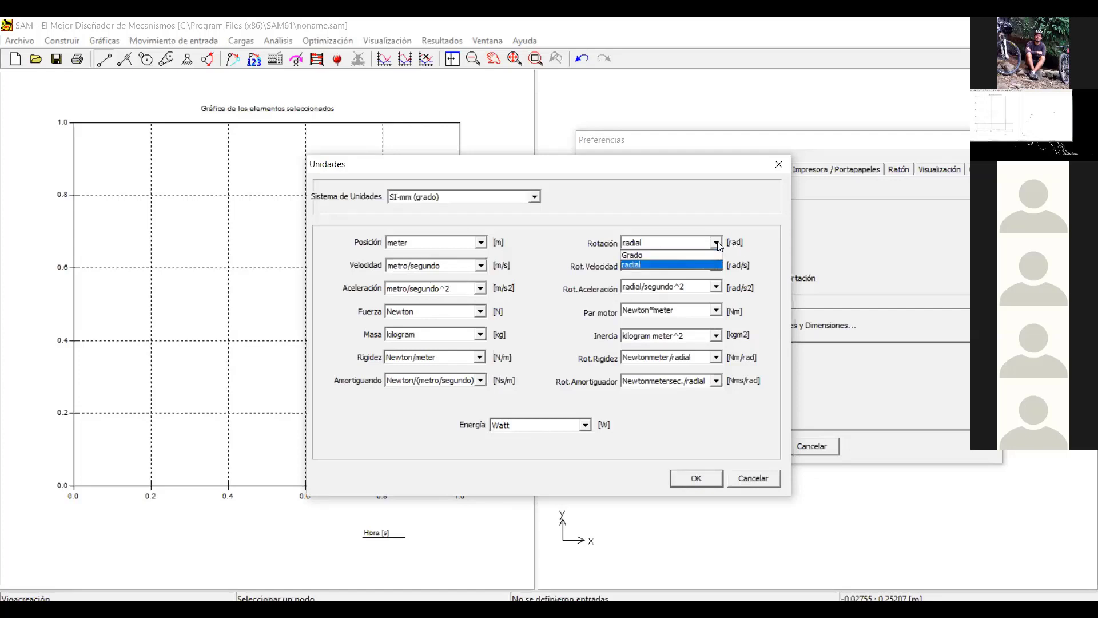
{"action": "left_click", "coordinate": [653, 255]}
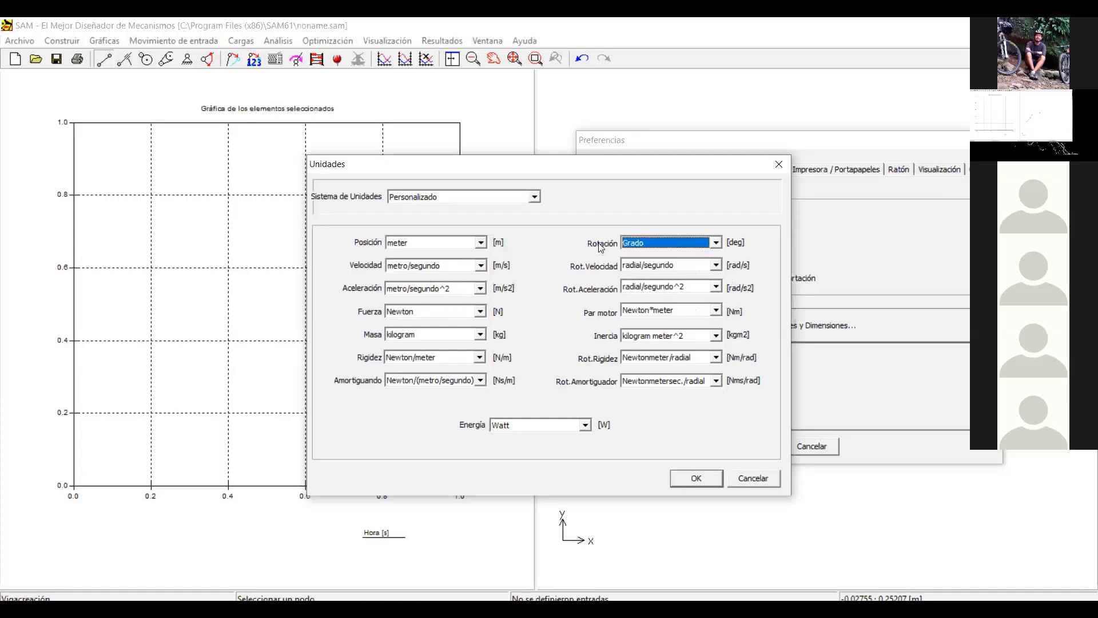
{"action": "left_click", "coordinate": [714, 245]}
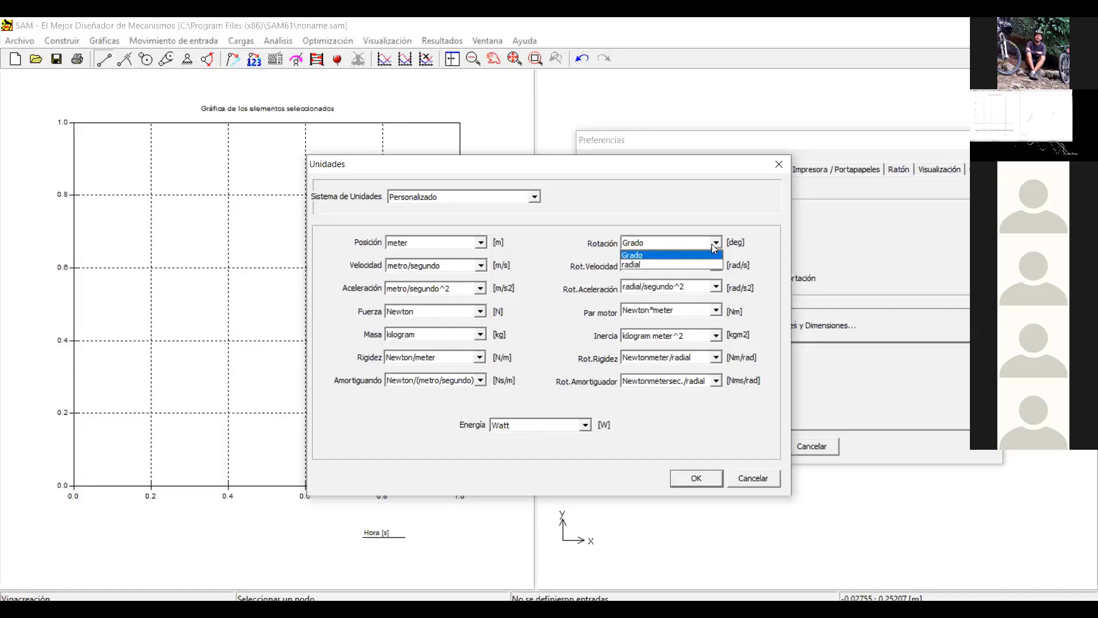
{"action": "left_click", "coordinate": [660, 256]}
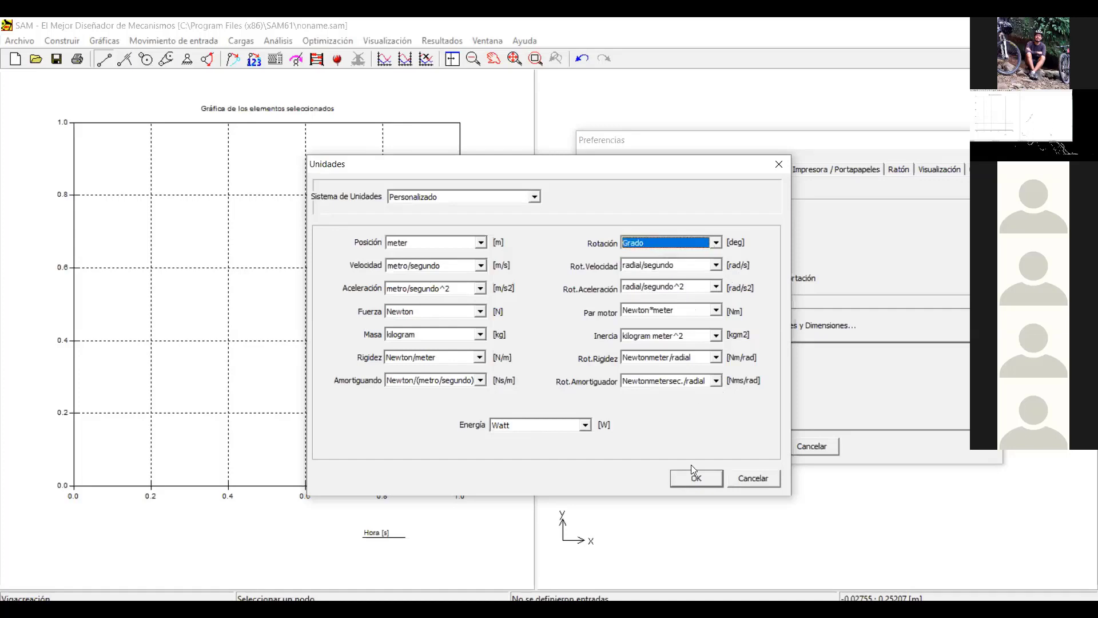
{"action": "left_click", "coordinate": [692, 483]}
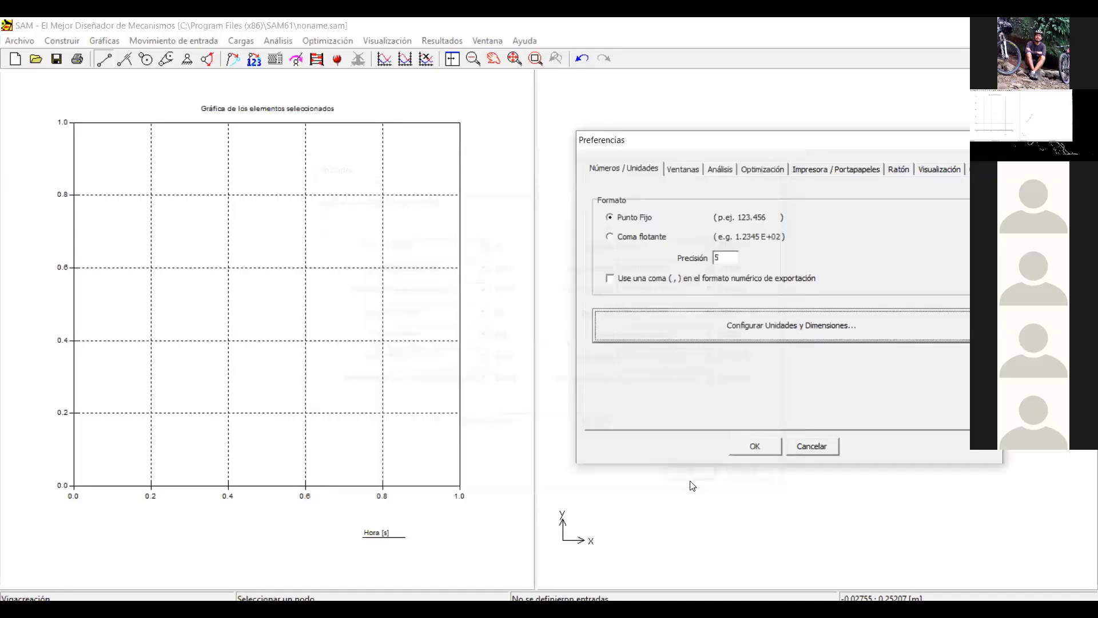
{"action": "left_click", "coordinate": [748, 449]}
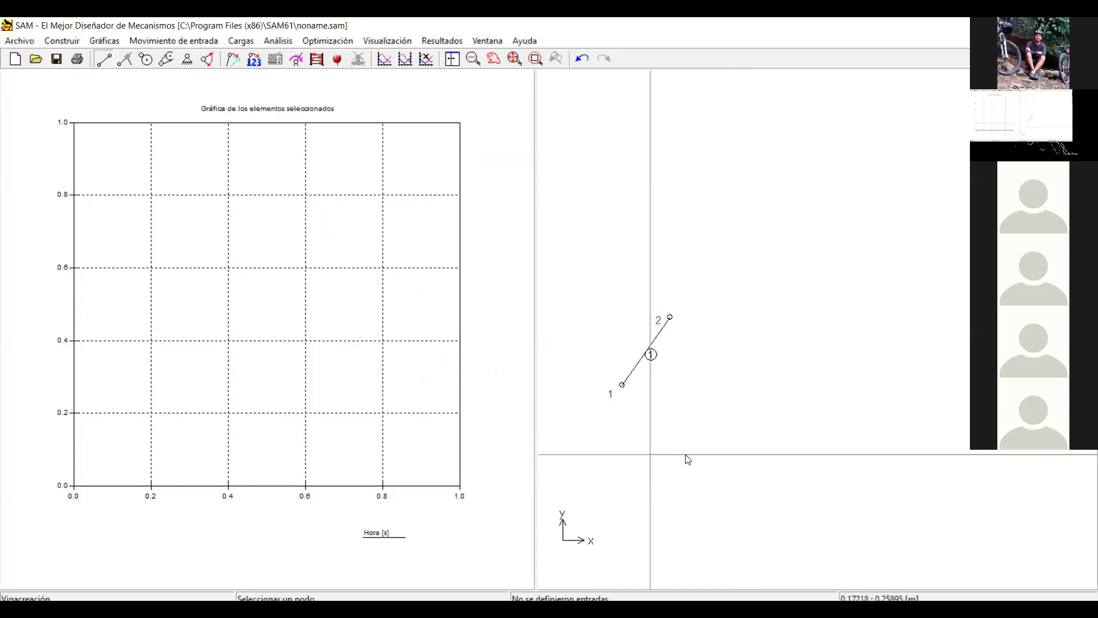
Step: Add a beam about 0.24 m long from node 2, and another about 0.19 m long from its end down to node 1's level
{"action": "mouse_move", "coordinate": [649, 351]}
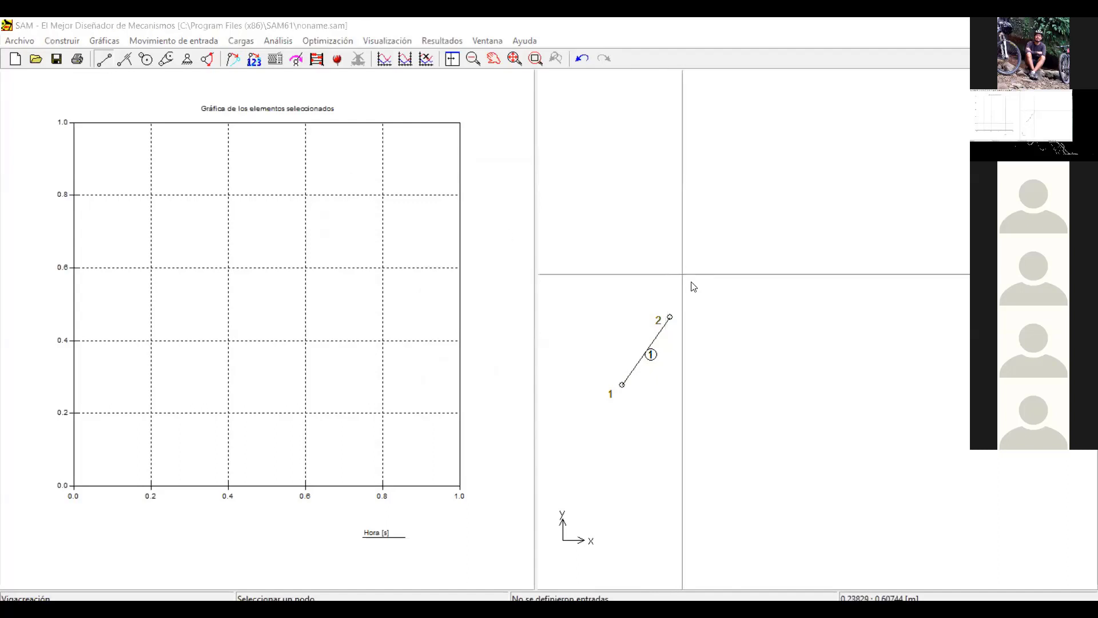
{"action": "left_click", "coordinate": [671, 316]}
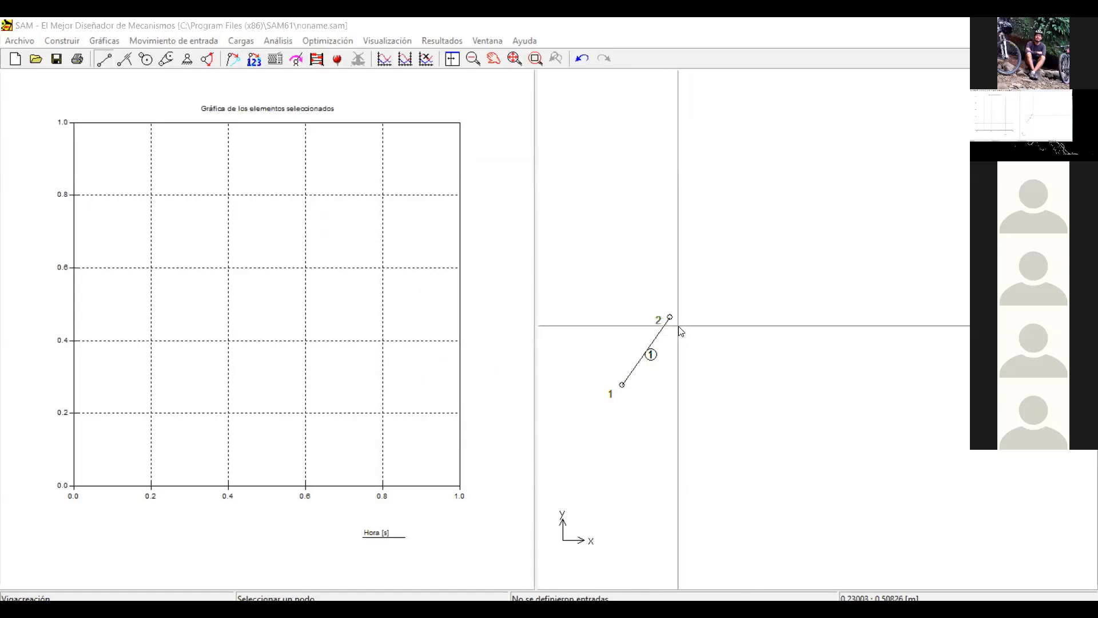
{"action": "mouse_move", "coordinate": [670, 318]}
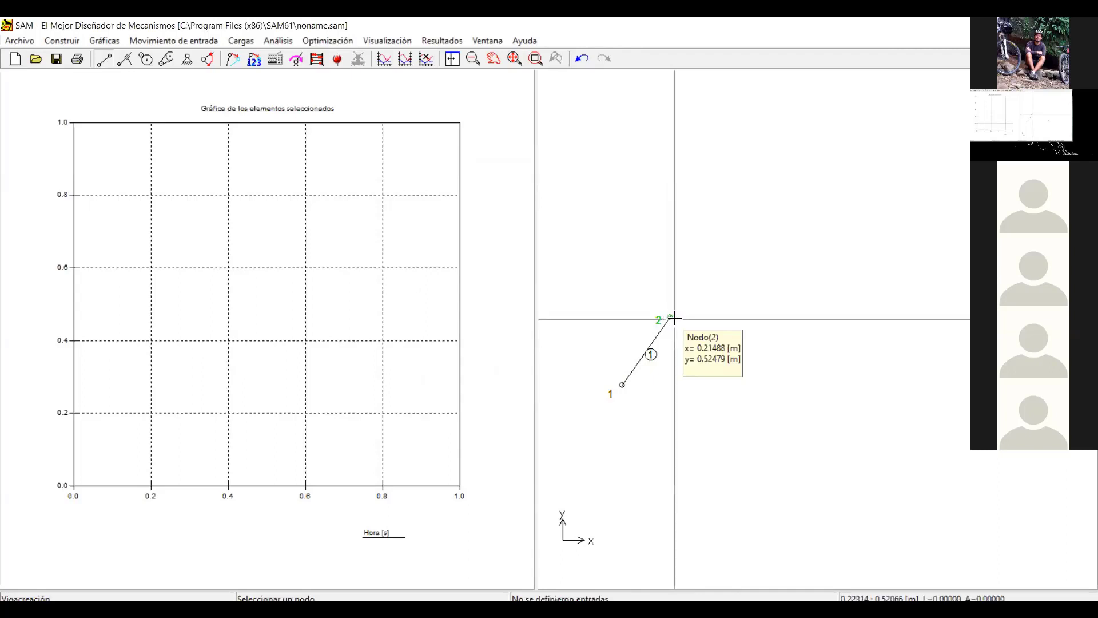
{"action": "left_click", "coordinate": [685, 314]}
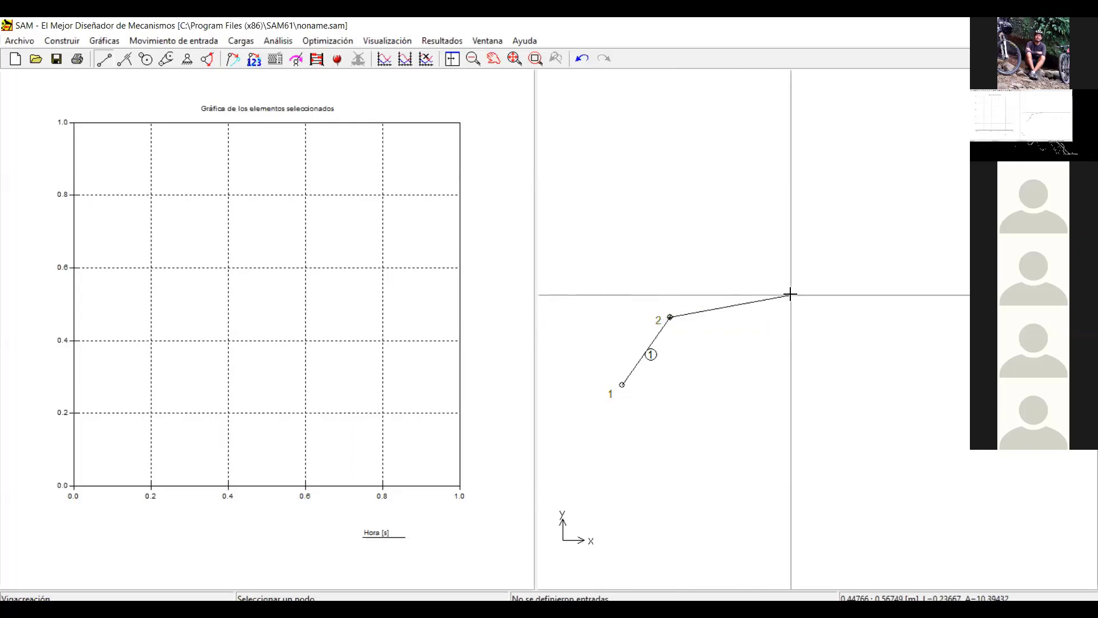
{"action": "left_click", "coordinate": [790, 294]}
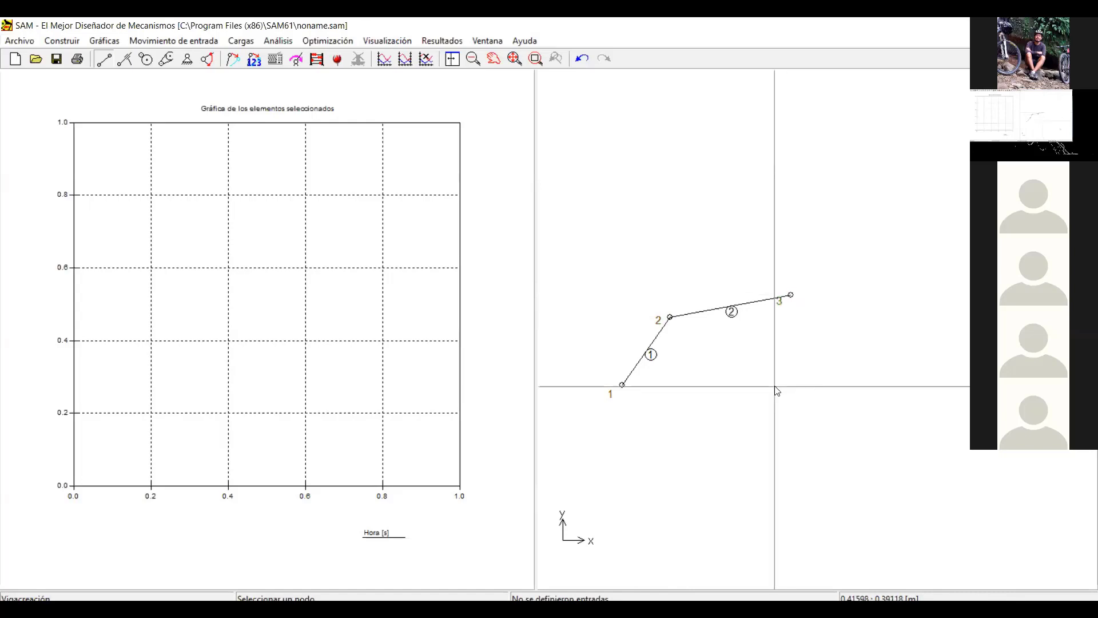
{"action": "left_click", "coordinate": [790, 295]}
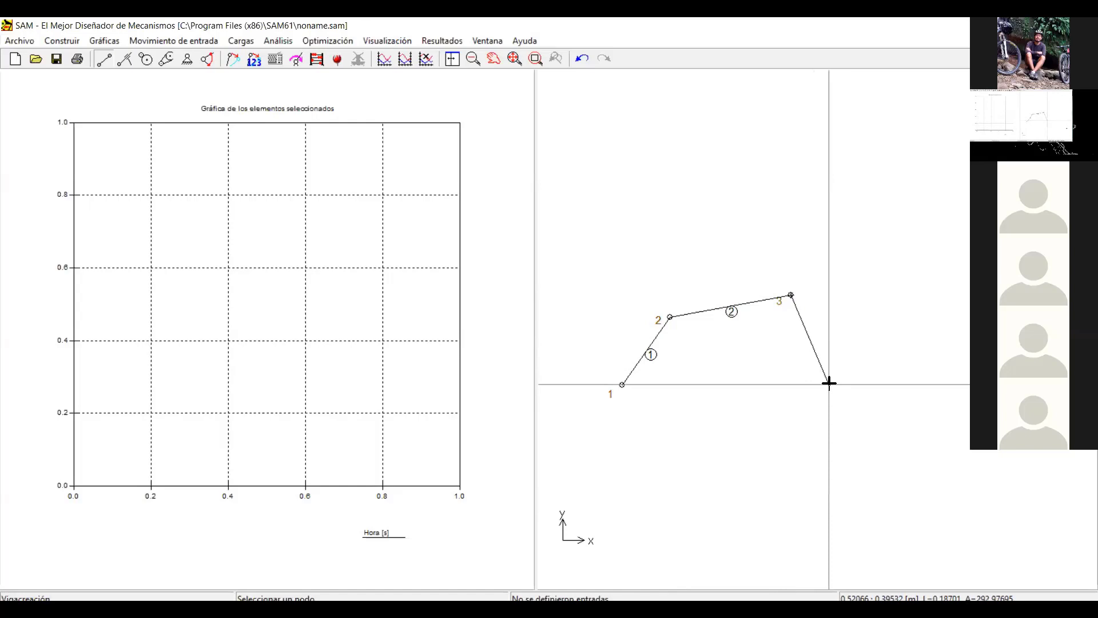
{"action": "left_click", "coordinate": [828, 382]}
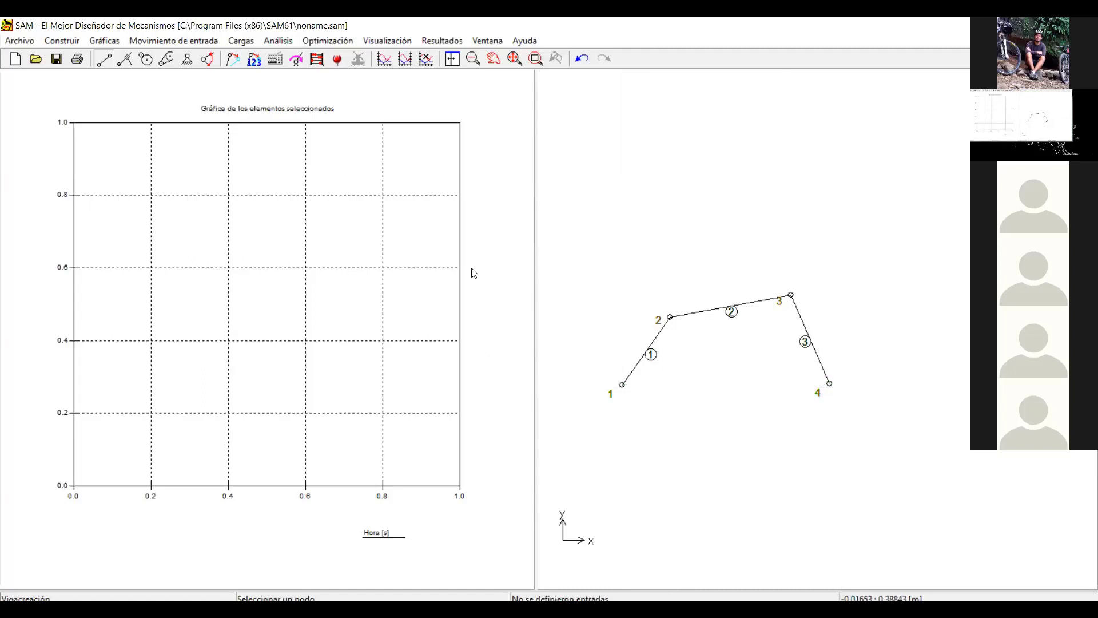
Step: Fix nodes 1 and 4 to the ground with pinned supports
{"action": "left_click", "coordinate": [186, 61]}
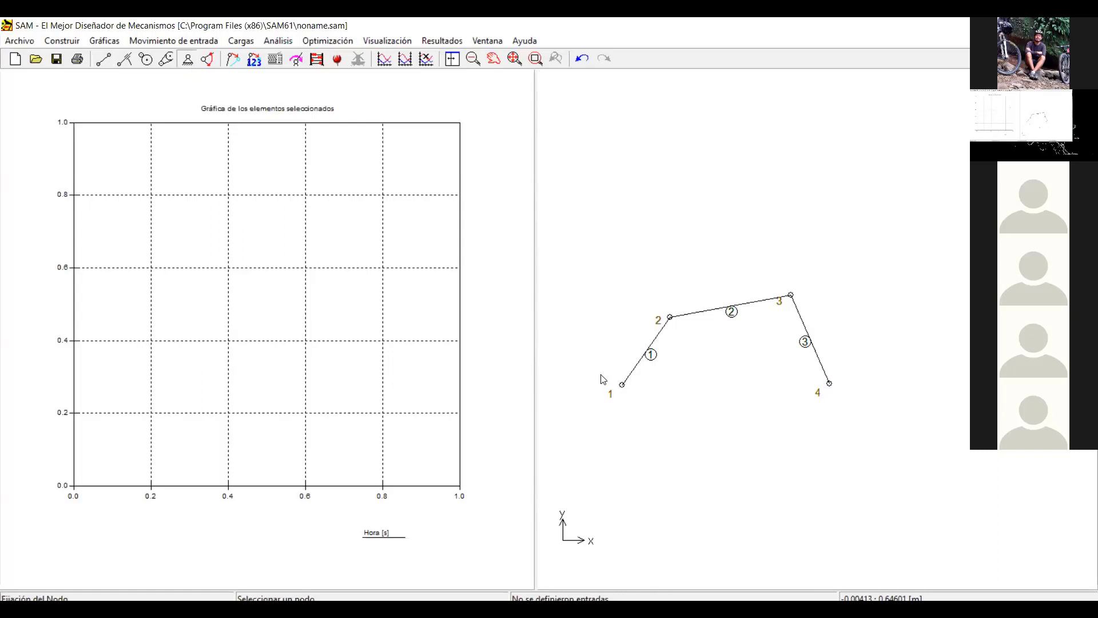
{"action": "left_click", "coordinate": [623, 386]}
{"action": "left_click", "coordinate": [623, 387]}
{"action": "left_click", "coordinate": [830, 387]}
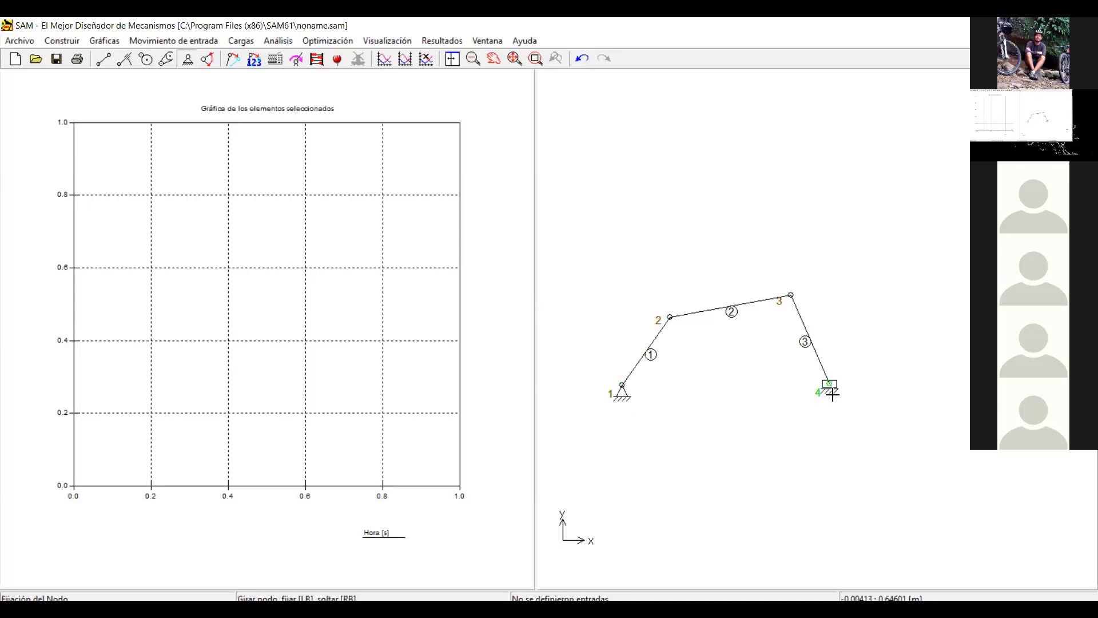
{"action": "left_click", "coordinate": [834, 387]}
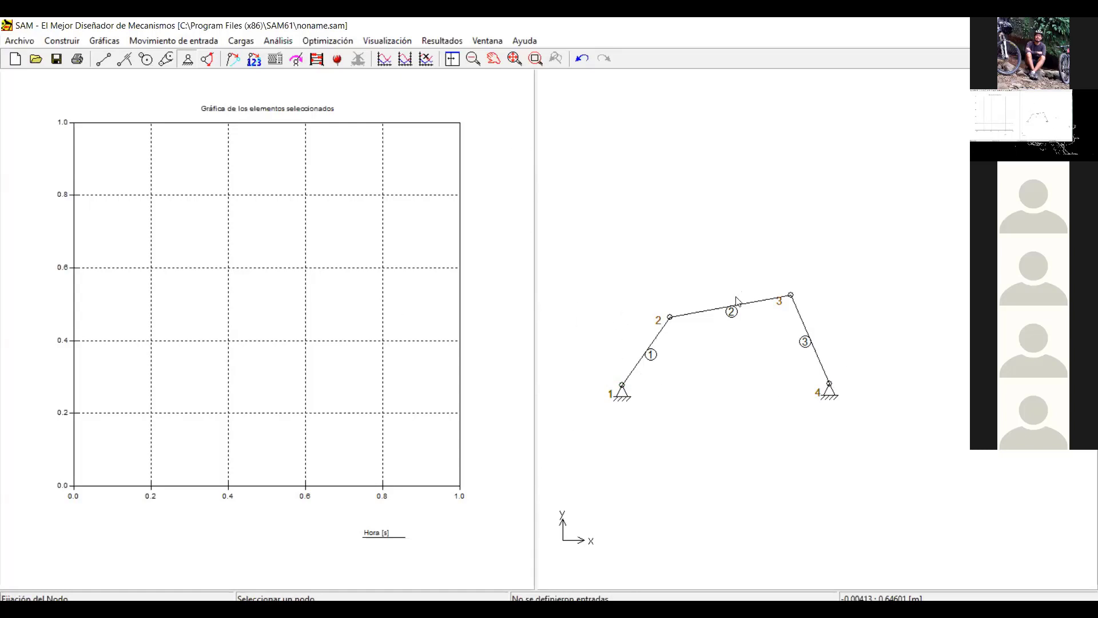
Step: Apply a linear angular input motion of 360 degrees in 1 s with 36 intervals to node 1
{"action": "left_click", "coordinate": [493, 59]}
{"action": "left_click_drag", "start_coordinate": [699, 350], "coordinate": [811, 334]}
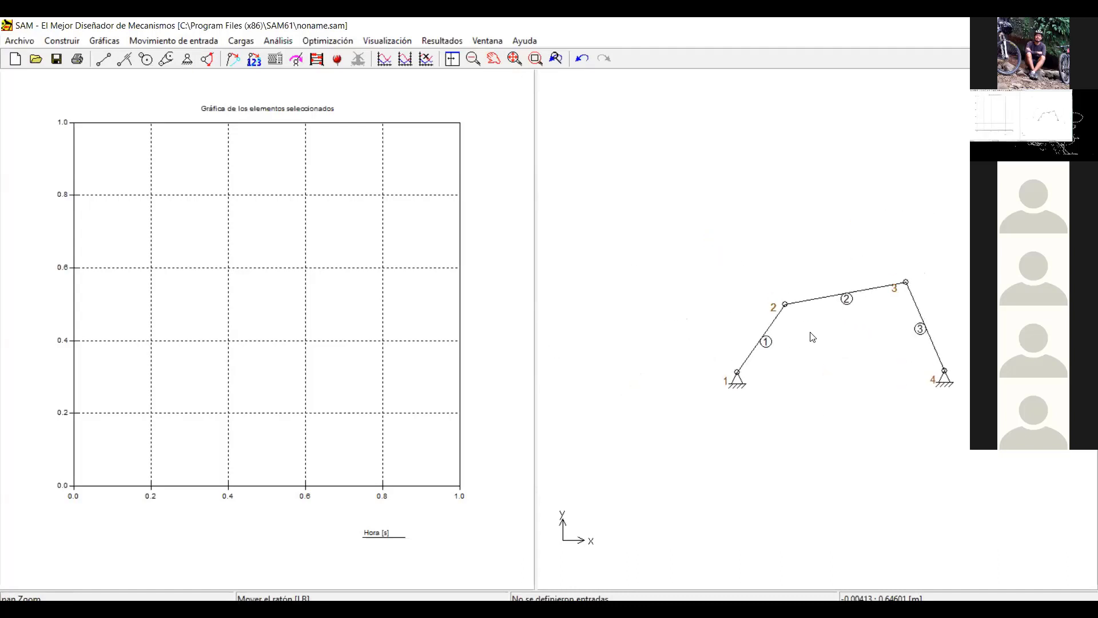
{"action": "right_click", "coordinate": [811, 334]}
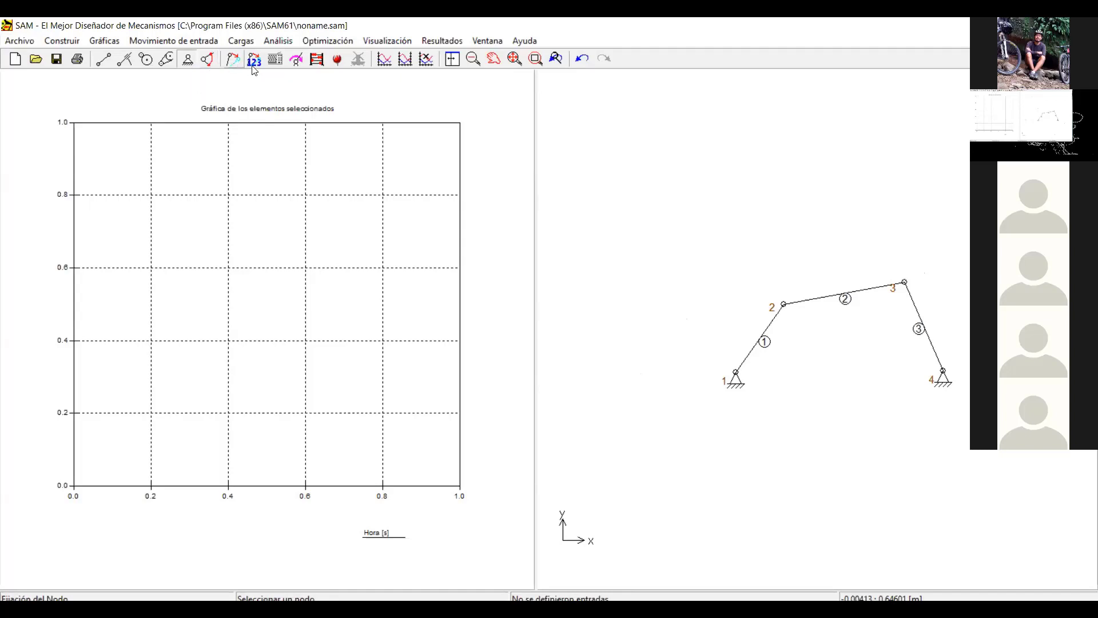
{"action": "left_click", "coordinate": [296, 59]}
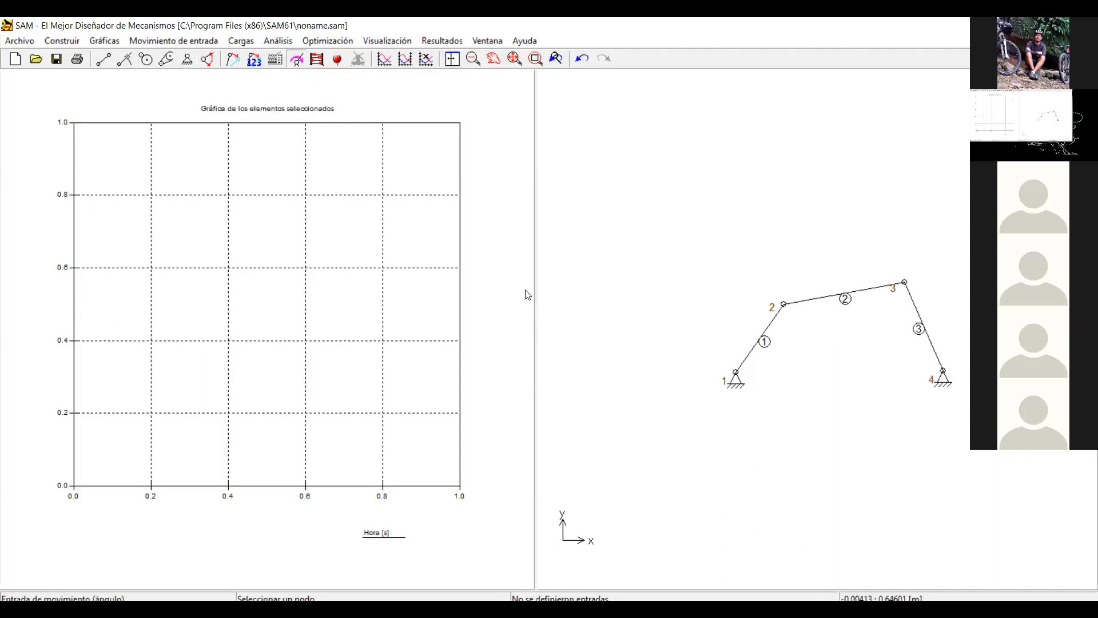
{"action": "mouse_move", "coordinate": [736, 371]}
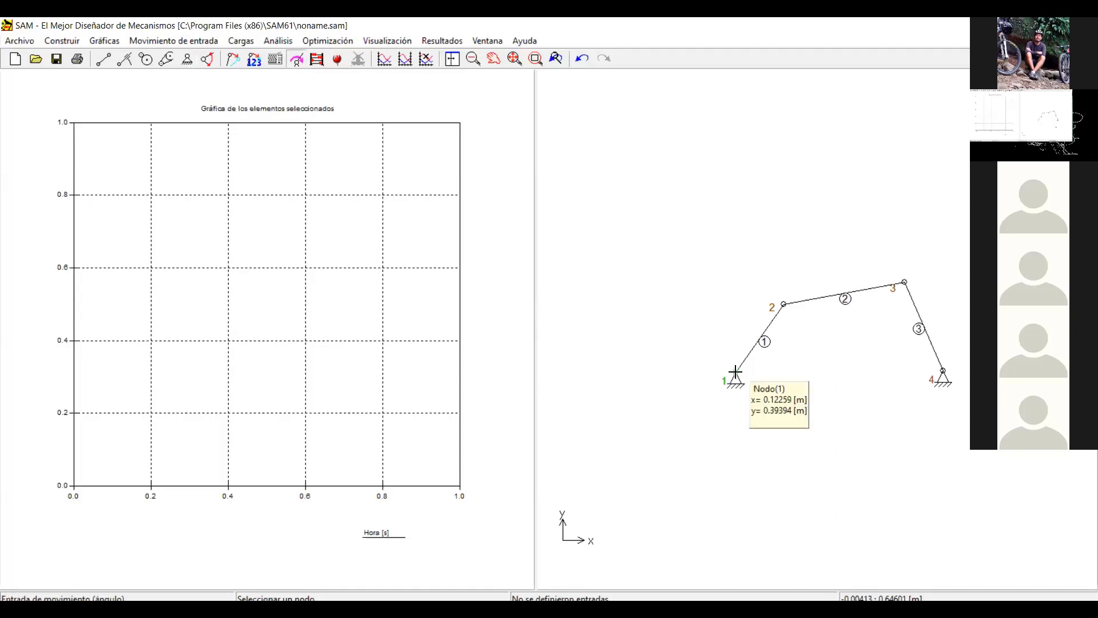
{"action": "left_click", "coordinate": [736, 372]}
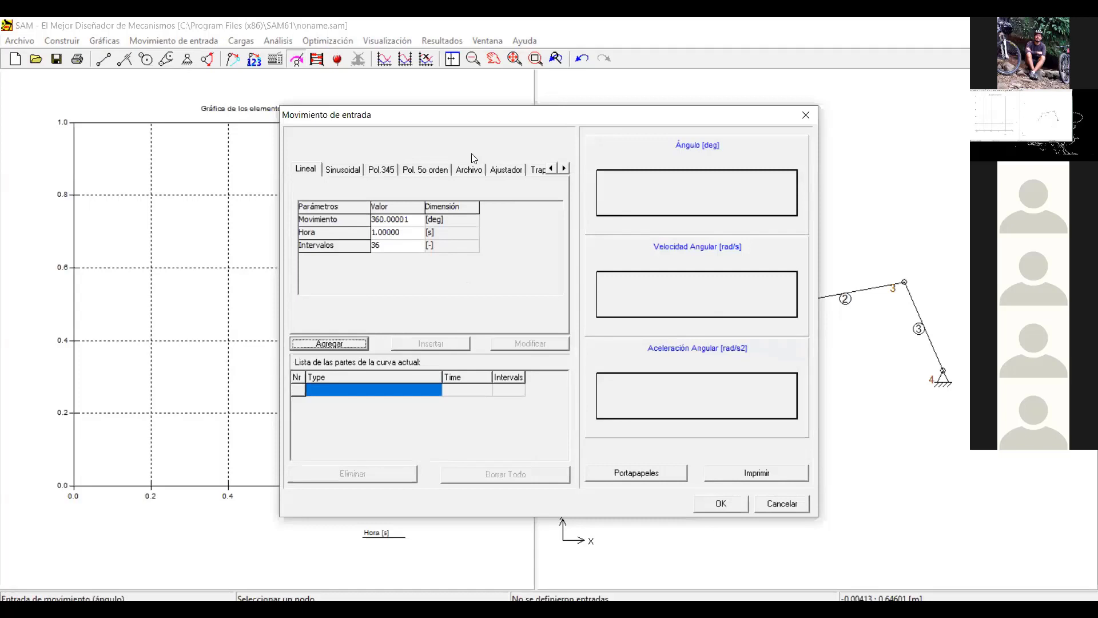
{"action": "left_click", "coordinate": [351, 343]}
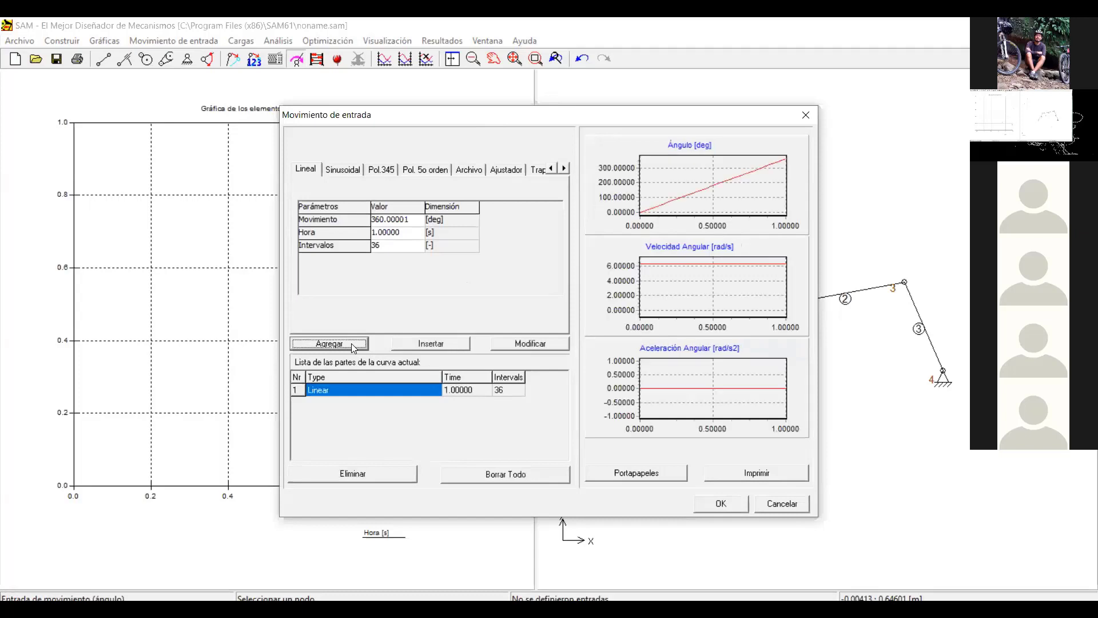
{"action": "left_click", "coordinate": [711, 505]}
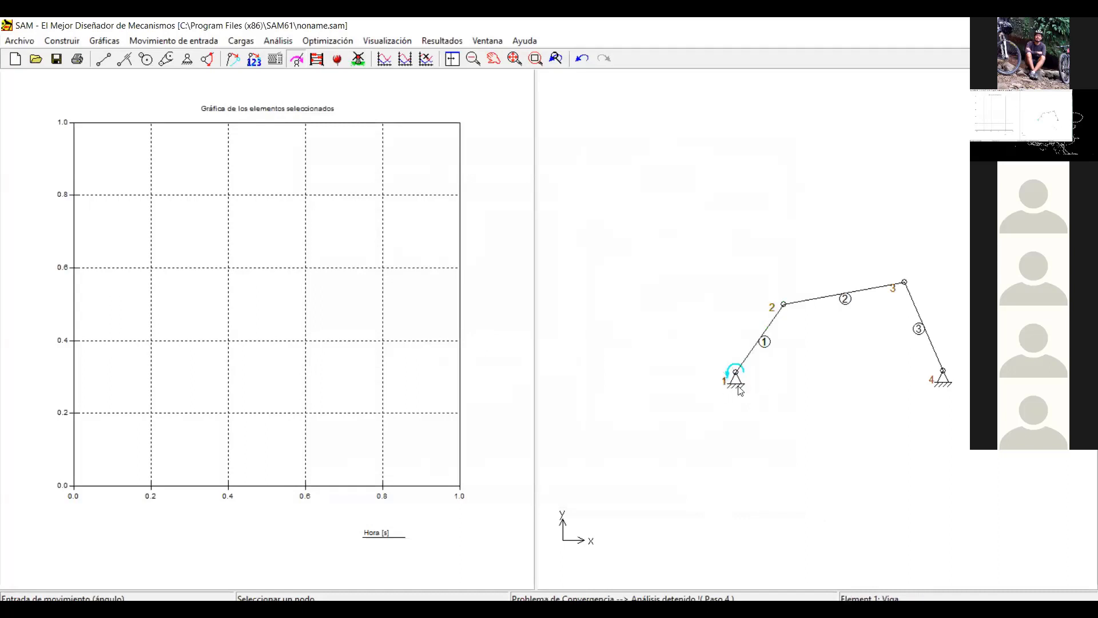
Step: Undo the input motion at node 1 and restore it
{"action": "mouse_move", "coordinate": [738, 366]}
{"action": "left_click", "coordinate": [581, 60]}
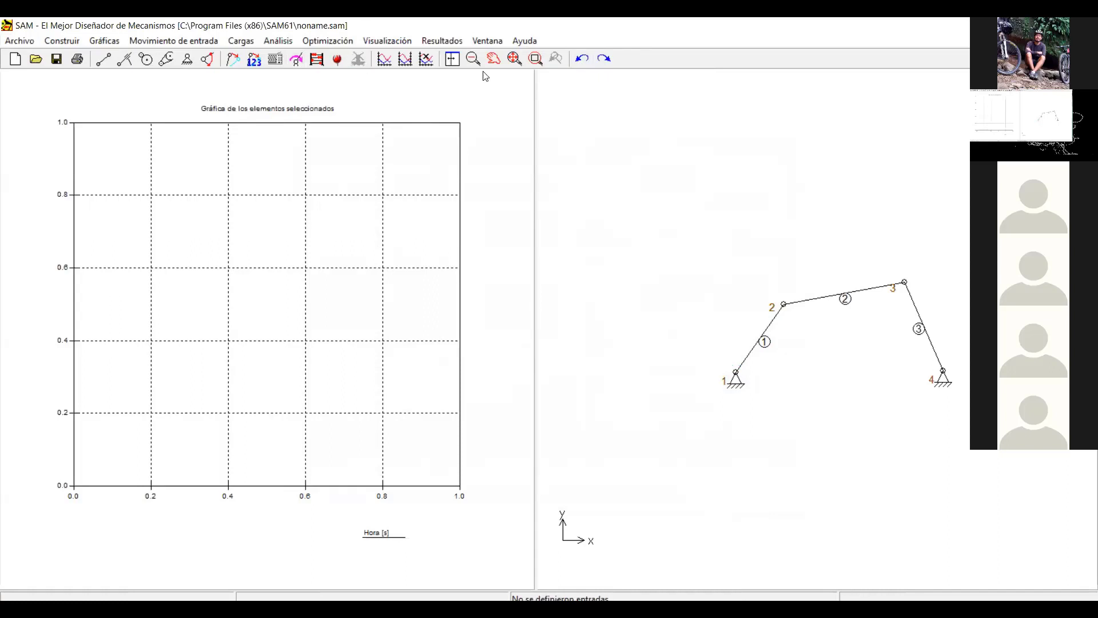
{"action": "left_click", "coordinate": [604, 59]}
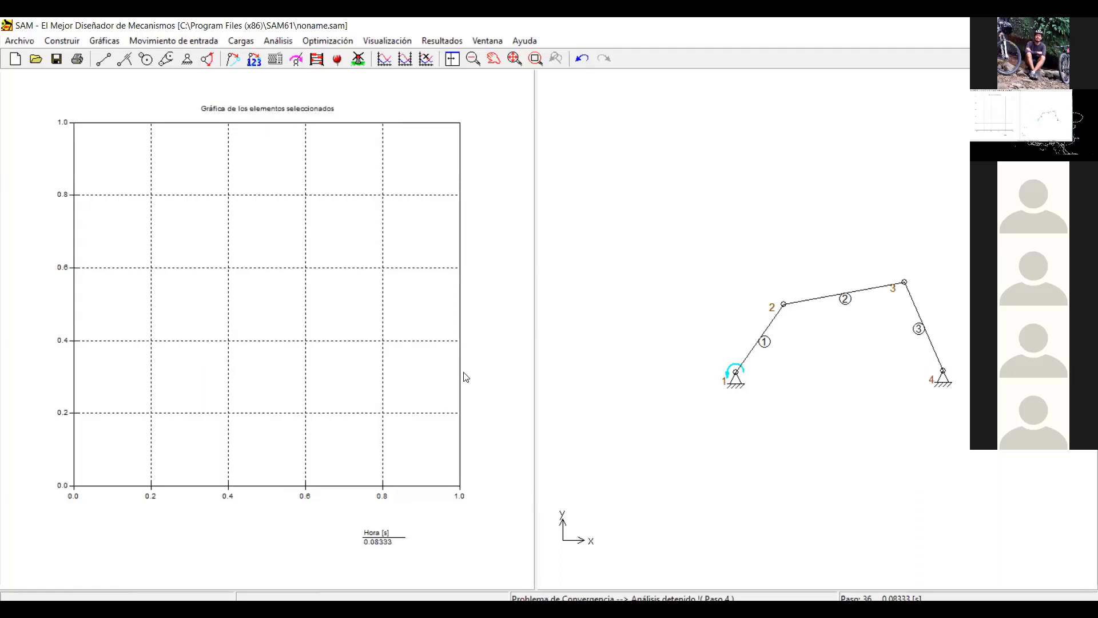
Step: Scrub through the time axis of the graph to examine how the linkage moves from its starting position
{"action": "left_click", "coordinate": [448, 375]}
{"action": "left_click_drag", "start_coordinate": [439, 375], "coordinate": [374, 393]}
{"action": "left_click", "coordinate": [831, 298]}
{"action": "left_click_drag", "start_coordinate": [464, 366], "coordinate": [420, 366]}
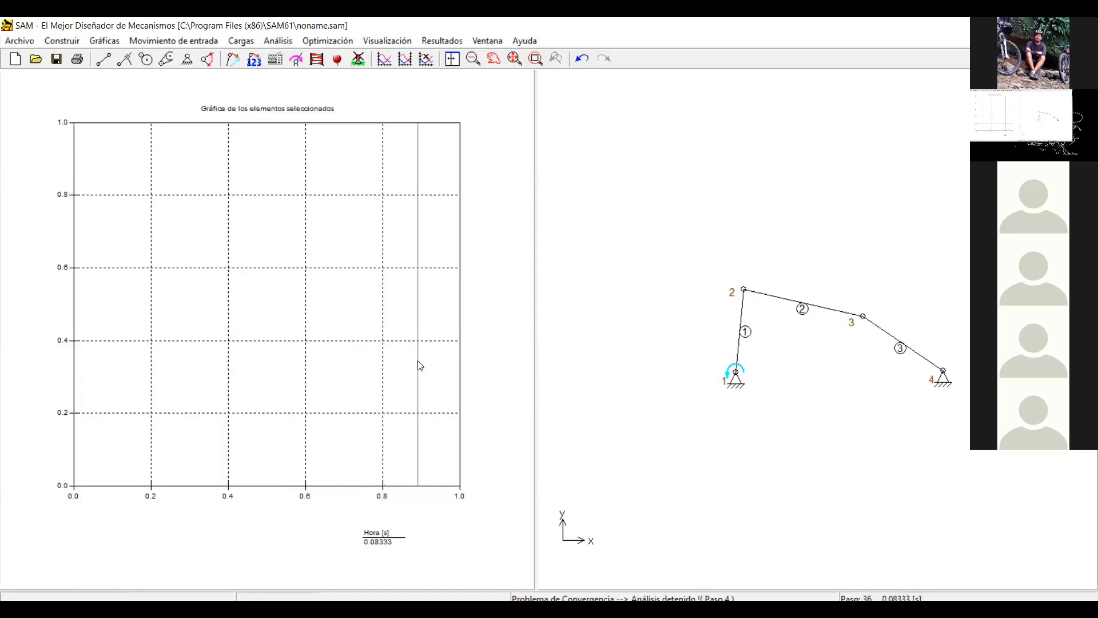
{"action": "left_click_drag", "start_coordinate": [420, 366], "coordinate": [410, 361]}
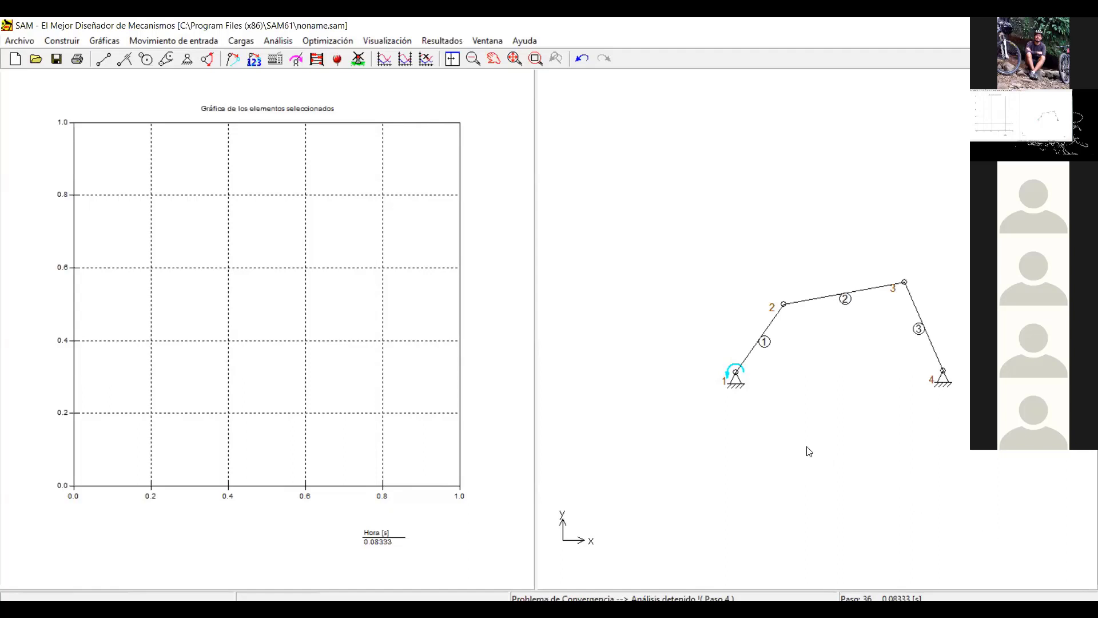
Step: Move node 1 horizontally toward node 4 so that the crank, element 1, is about 0.129 m long
{"action": "mouse_move", "coordinate": [734, 374]}
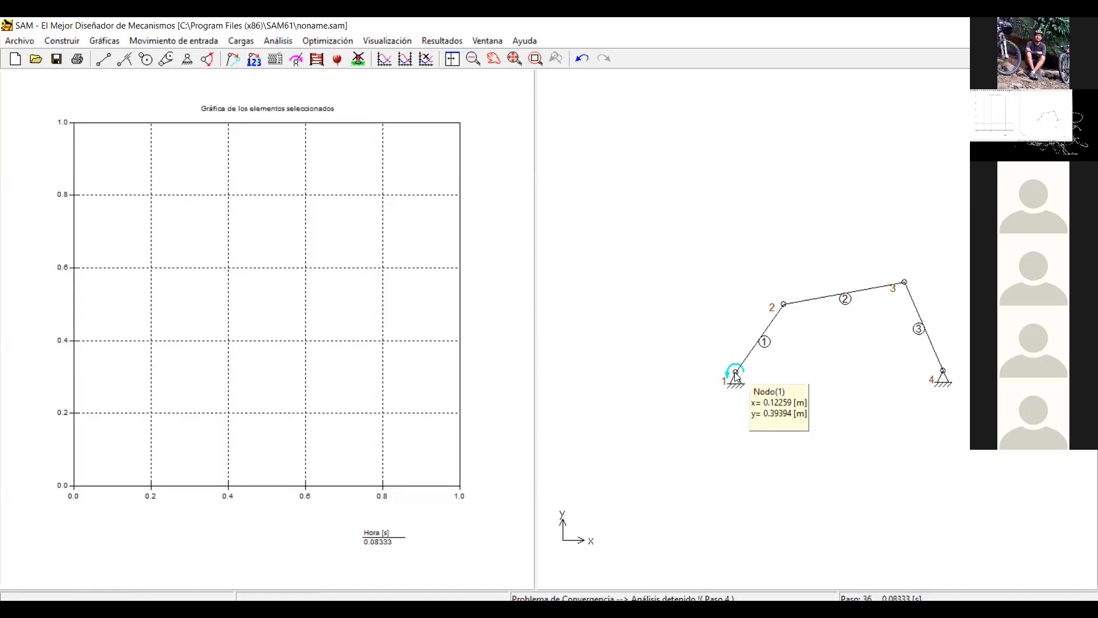
{"action": "left_click", "coordinate": [938, 360]}
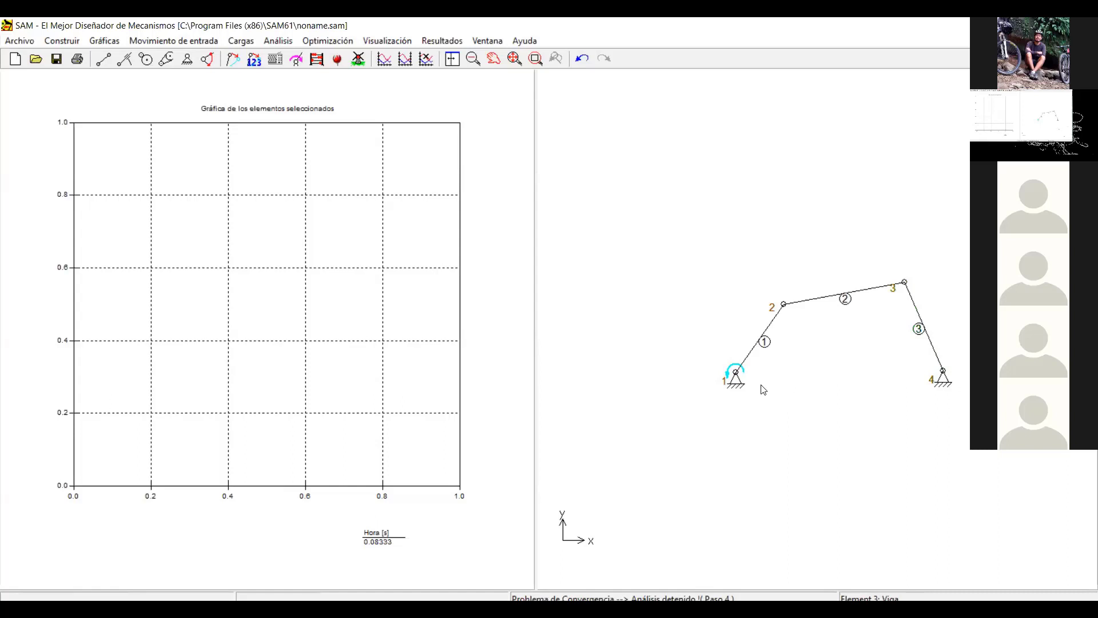
{"action": "mouse_move", "coordinate": [735, 375]}
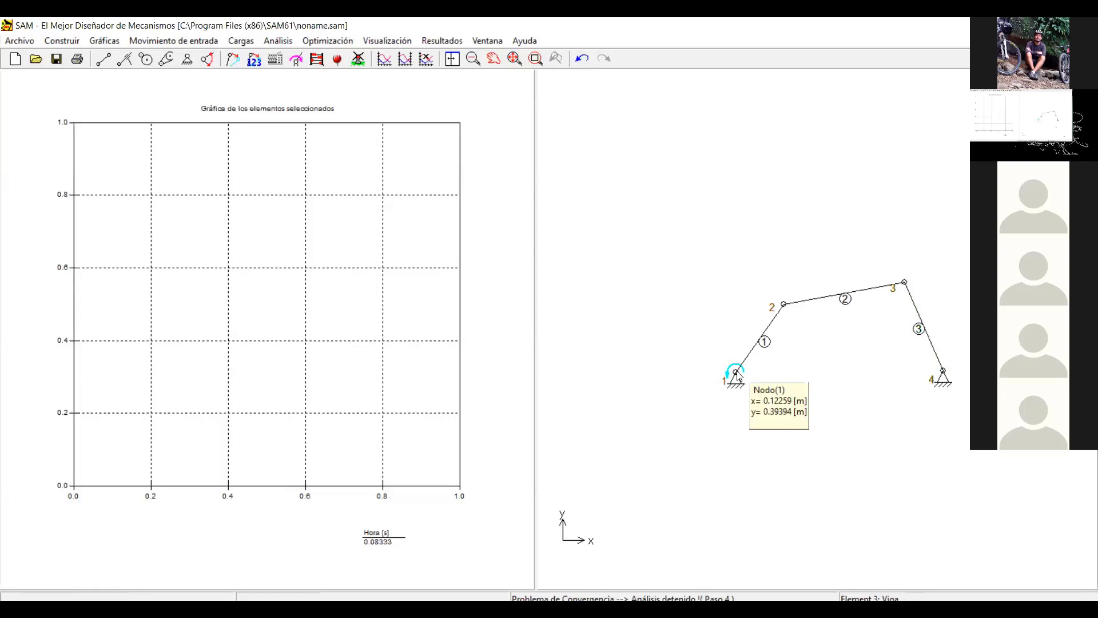
{"action": "right_click", "coordinate": [738, 376]}
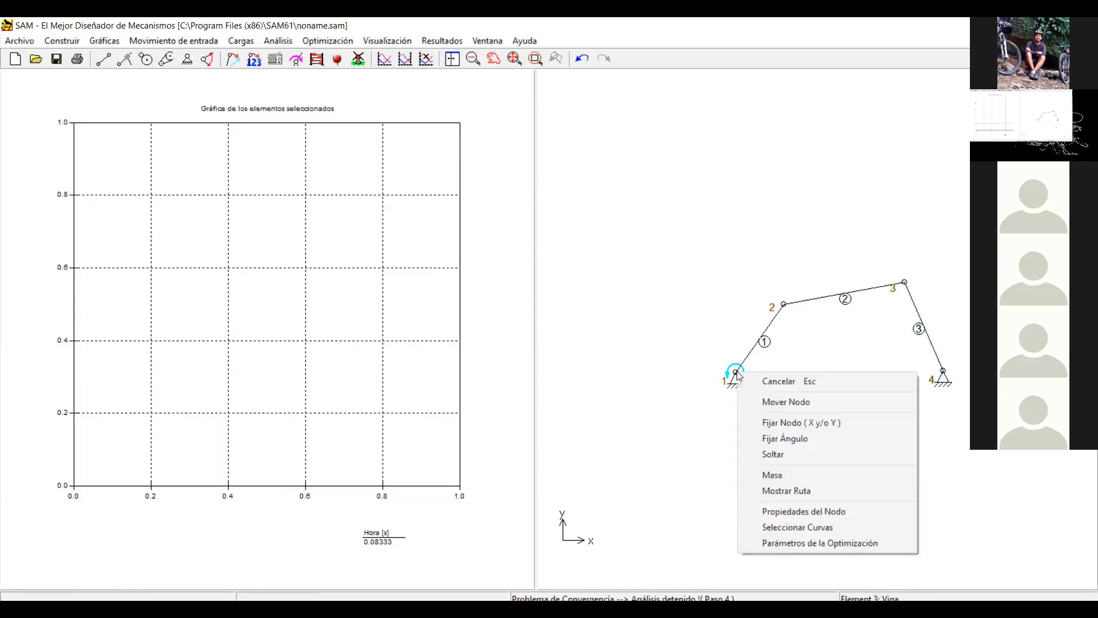
{"action": "left_click", "coordinate": [772, 402]}
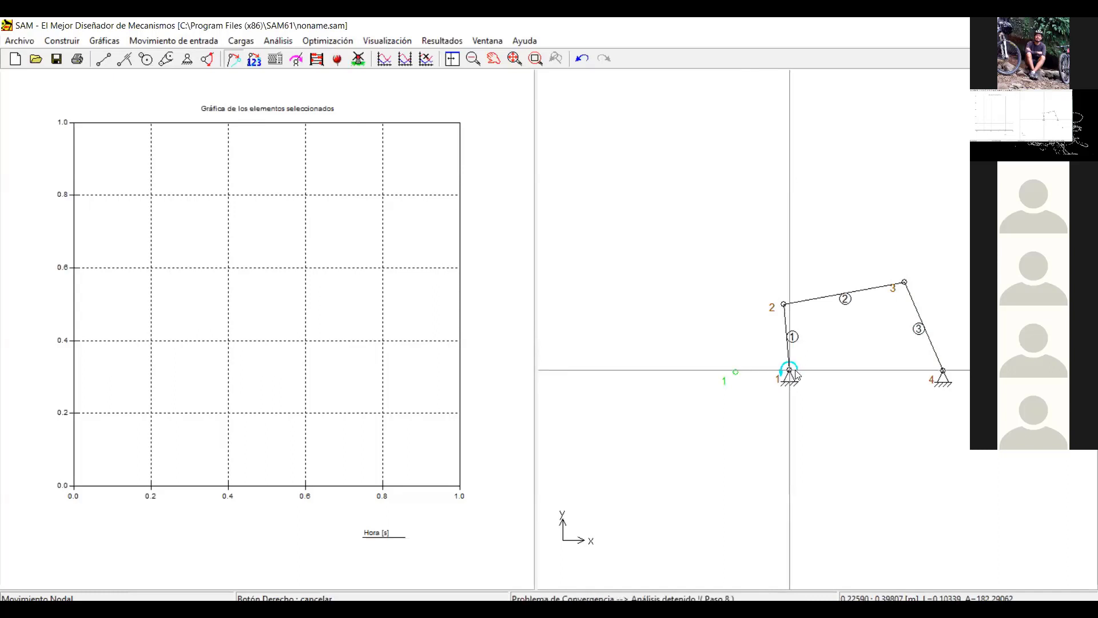
{"action": "left_click", "coordinate": [797, 371]}
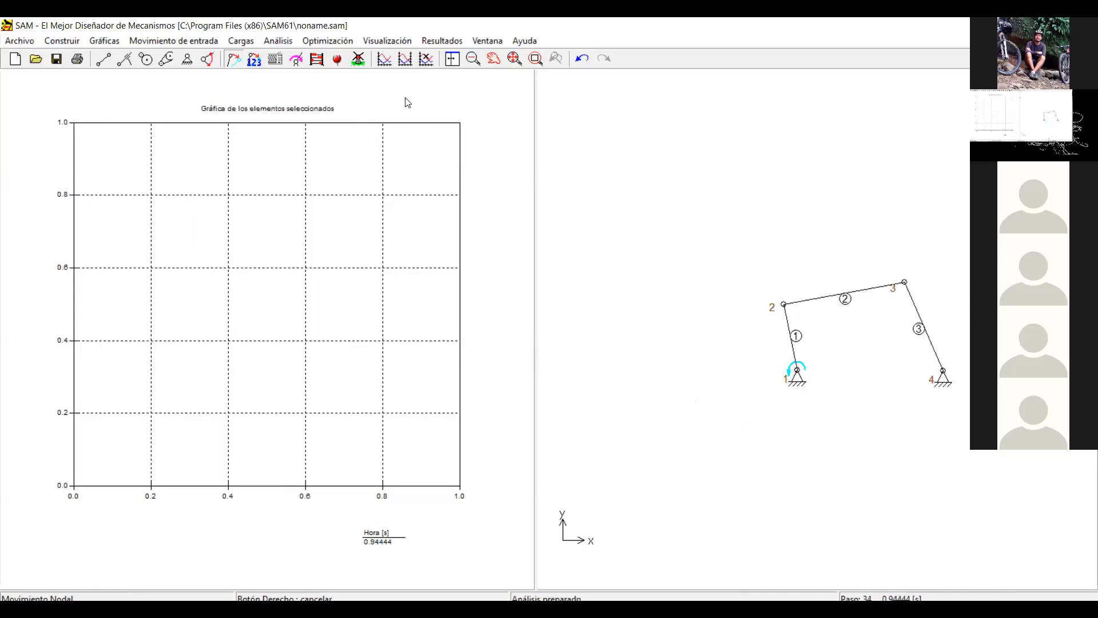
Step: Animate the modified linkage to examine its full rotation, and stop the animation
{"action": "left_click", "coordinate": [359, 63]}
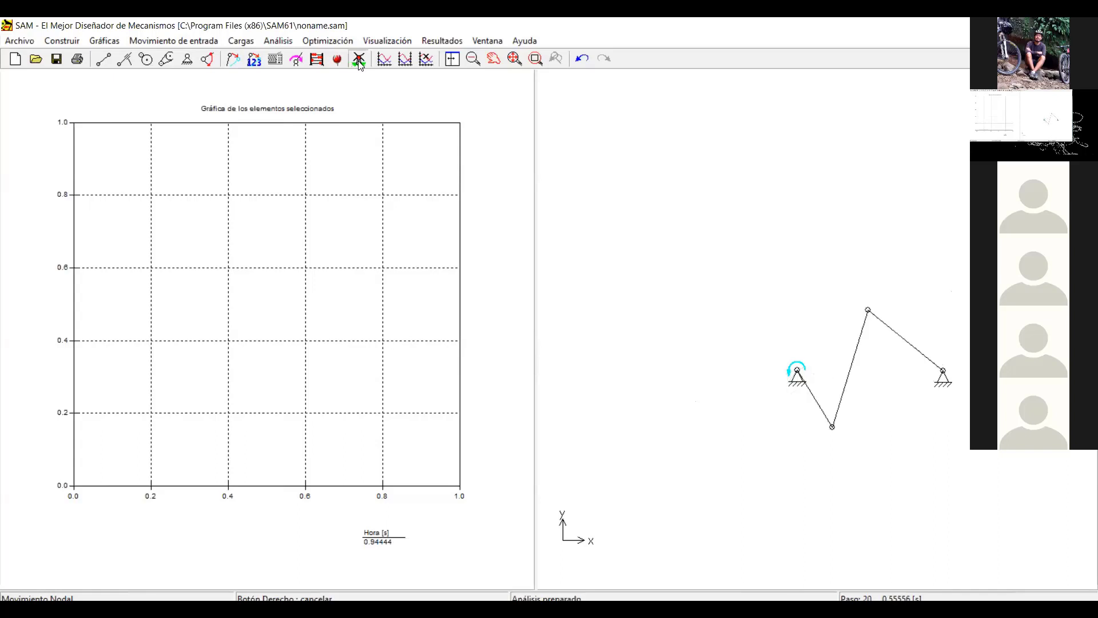
{"action": "right_click", "coordinate": [895, 503]}
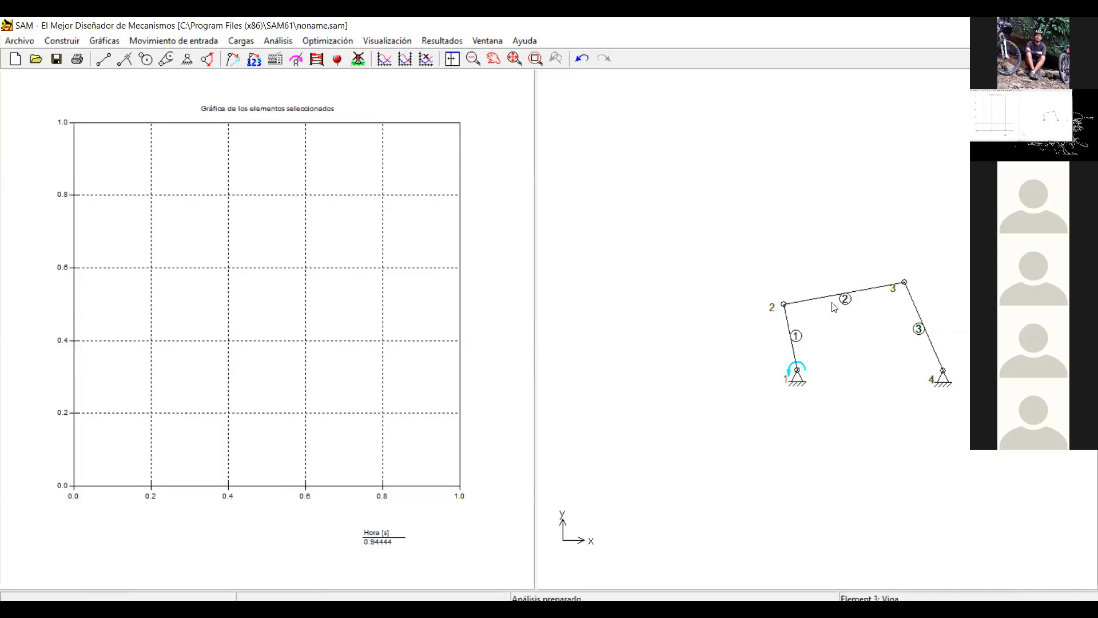
{"action": "mouse_move", "coordinate": [847, 297]}
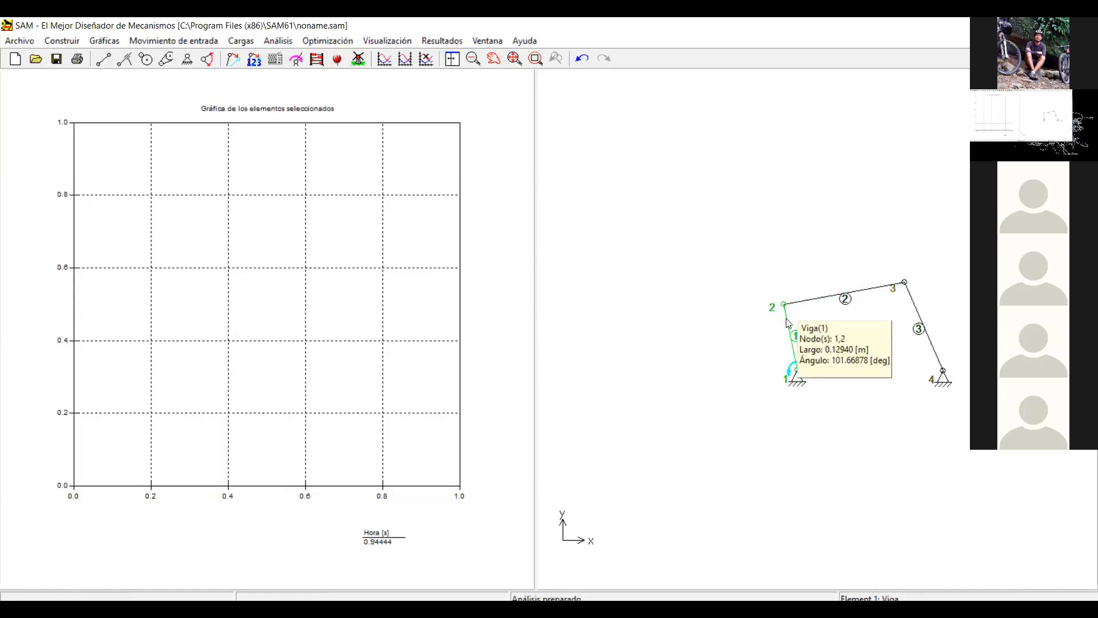
Step: Plot the absolute velocity (VAbs) of node 3 in the graph
{"action": "mouse_move", "coordinate": [906, 284]}
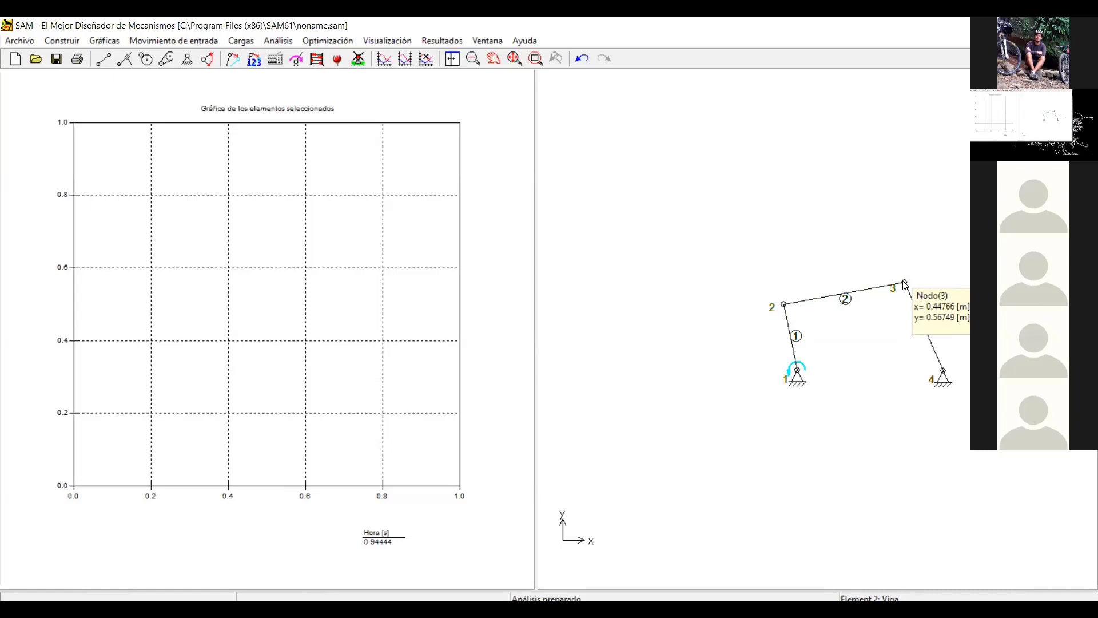
{"action": "right_click", "coordinate": [905, 284]}
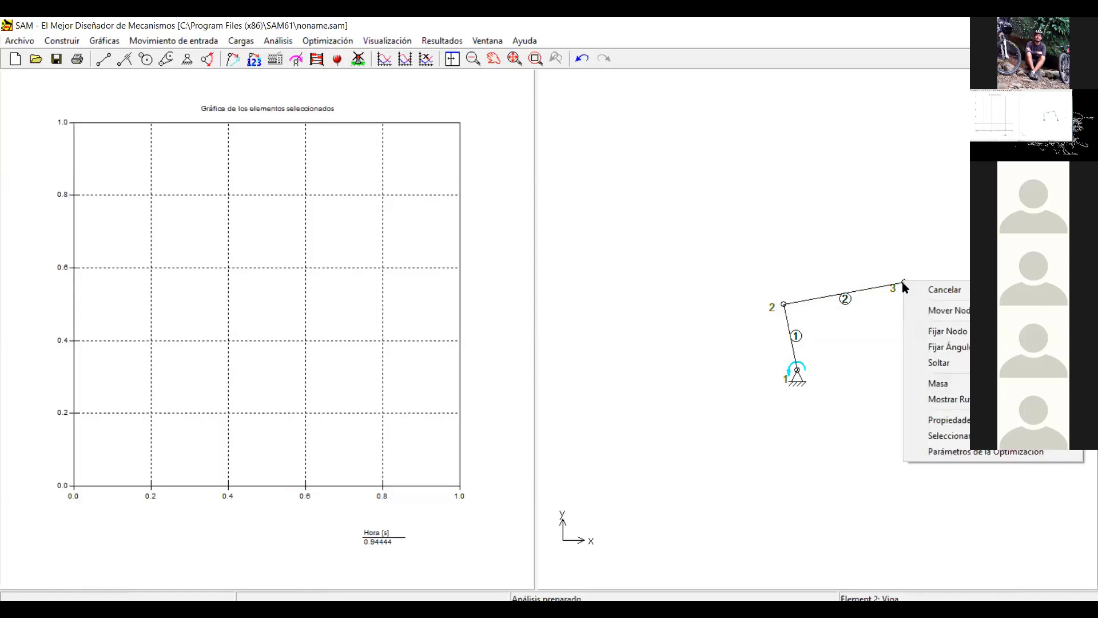
{"action": "left_click", "coordinate": [950, 435]}
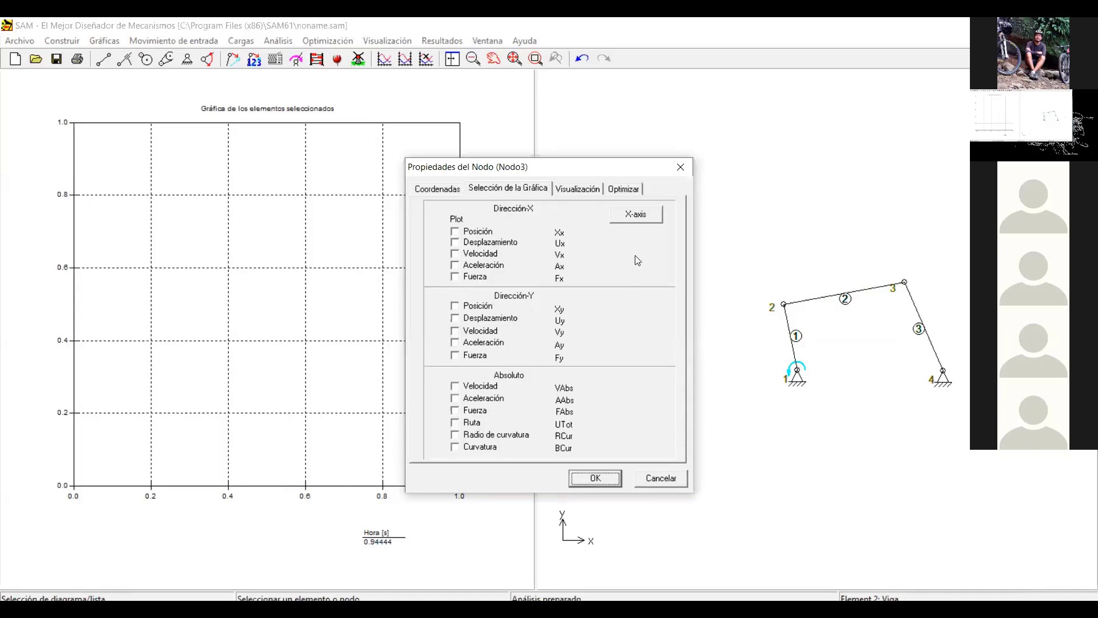
{"action": "left_click", "coordinate": [455, 257]}
{"action": "left_click", "coordinate": [456, 331]}
{"action": "left_click", "coordinate": [456, 255]}
{"action": "left_click", "coordinate": [456, 255]}
{"action": "left_click", "coordinate": [457, 332]}
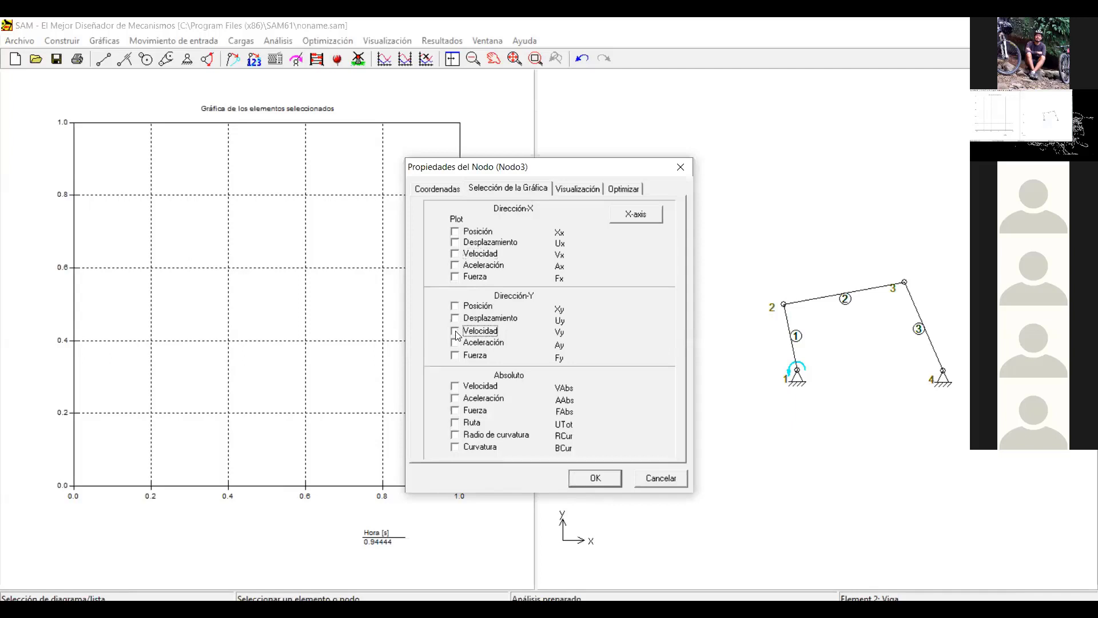
{"action": "left_click", "coordinate": [456, 390]}
{"action": "left_click", "coordinate": [594, 478]}
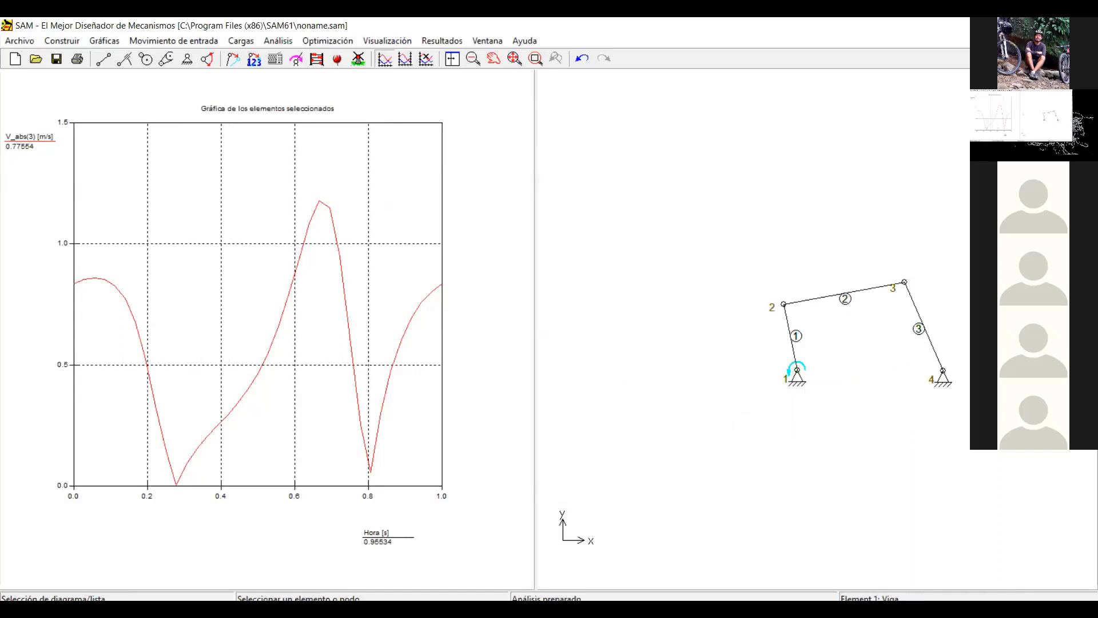
Step: Add the angular velocity (AV) of element 2 to the graph and trace the curves over time
{"action": "right_click", "coordinate": [844, 298]}
{"action": "left_click", "coordinate": [893, 362]}
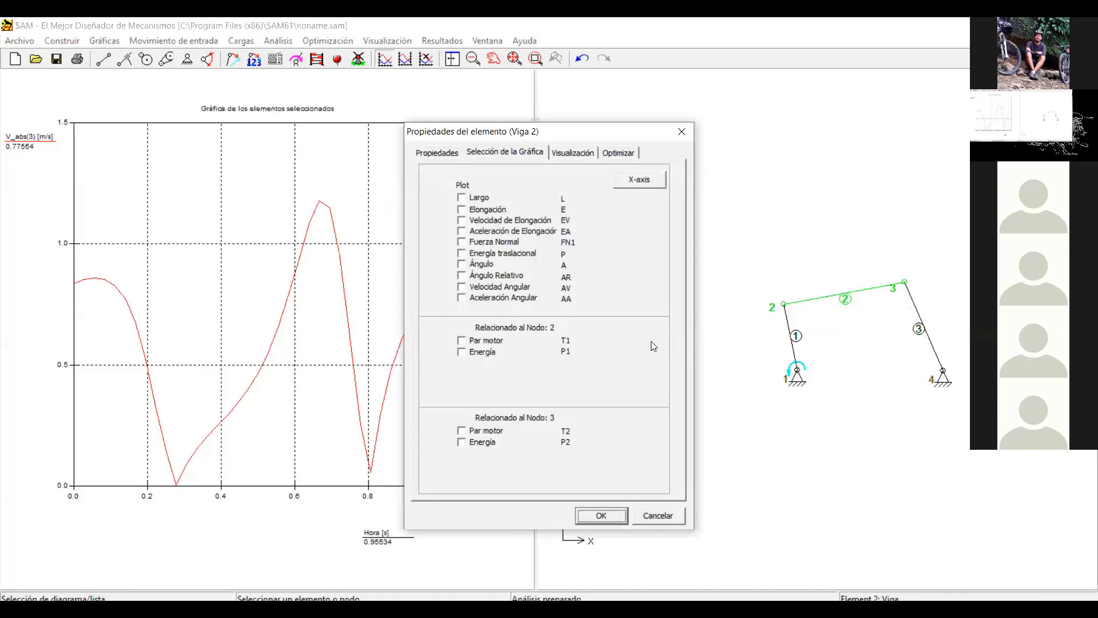
{"action": "left_click", "coordinate": [465, 292]}
{"action": "left_click", "coordinate": [600, 515]}
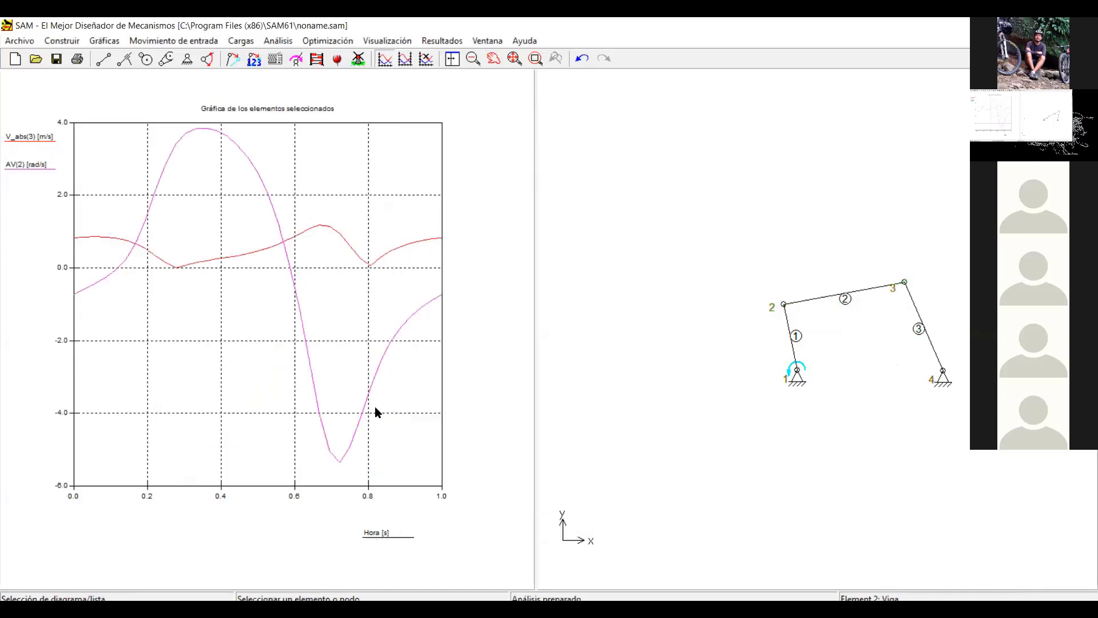
{"action": "left_click_drag", "start_coordinate": [375, 409], "coordinate": [434, 337]}
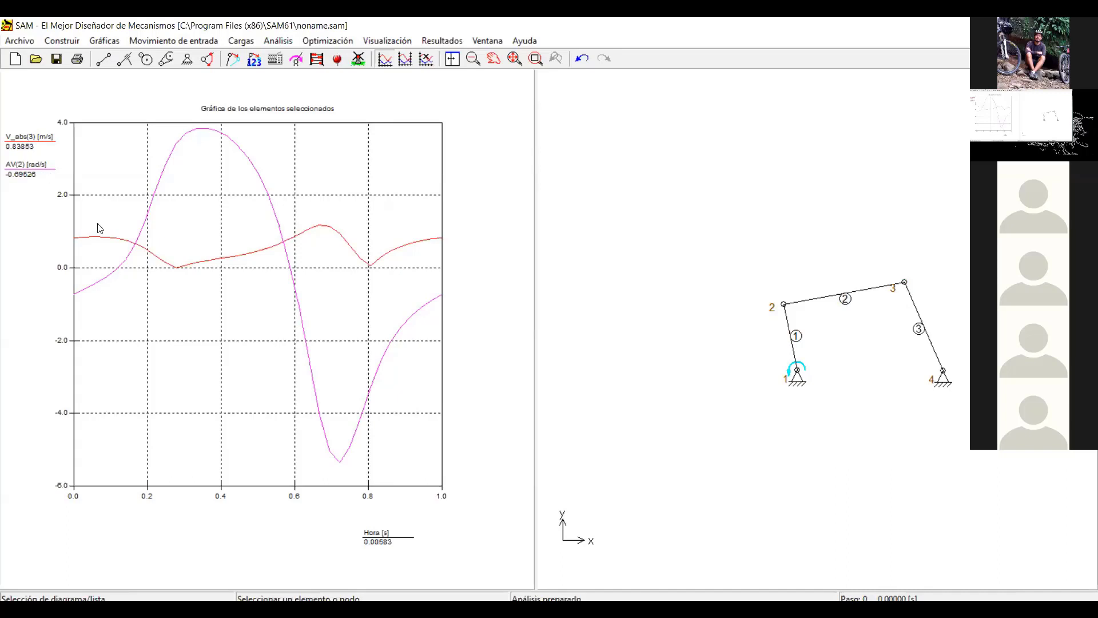
Step: Add the angular velocity (AV) of element 3 to the graph
{"action": "mouse_move", "coordinate": [919, 325]}
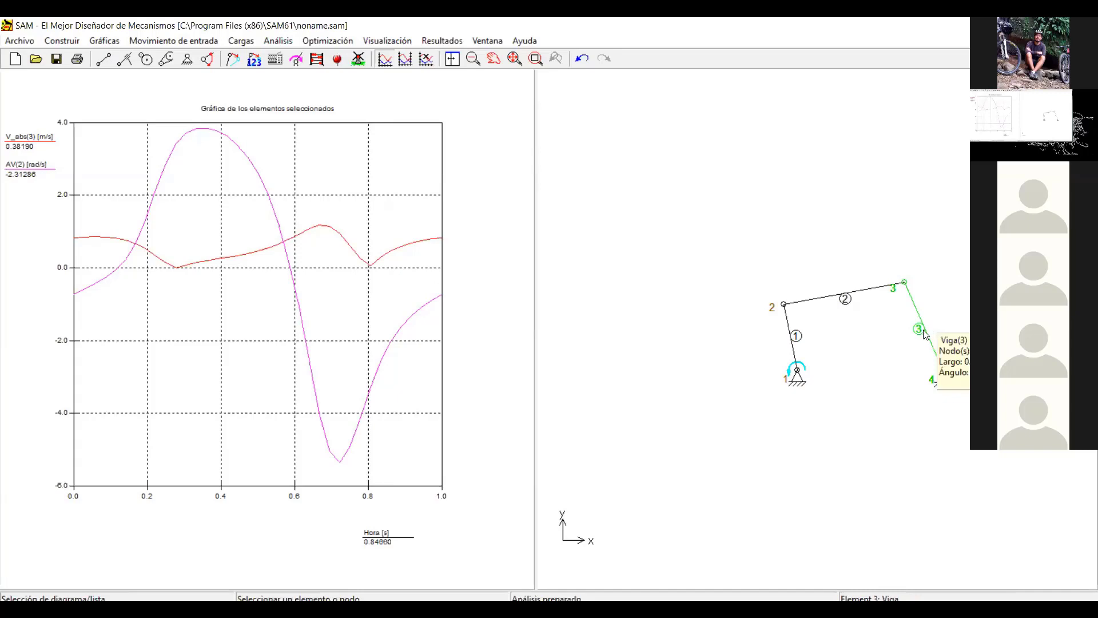
{"action": "right_click", "coordinate": [924, 333]}
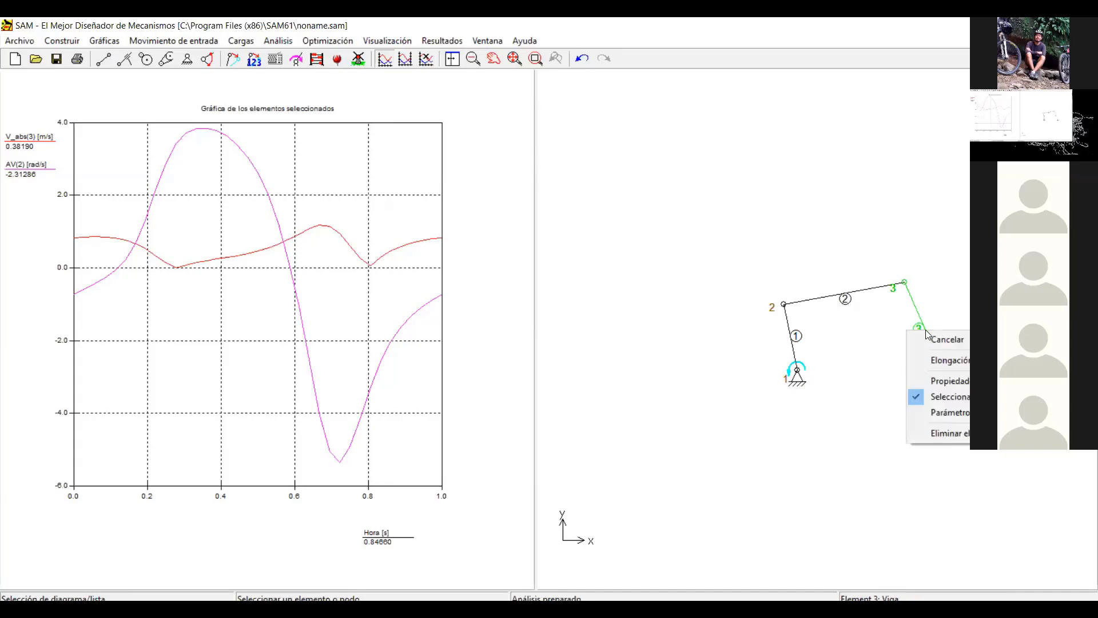
{"action": "left_click", "coordinate": [955, 398]}
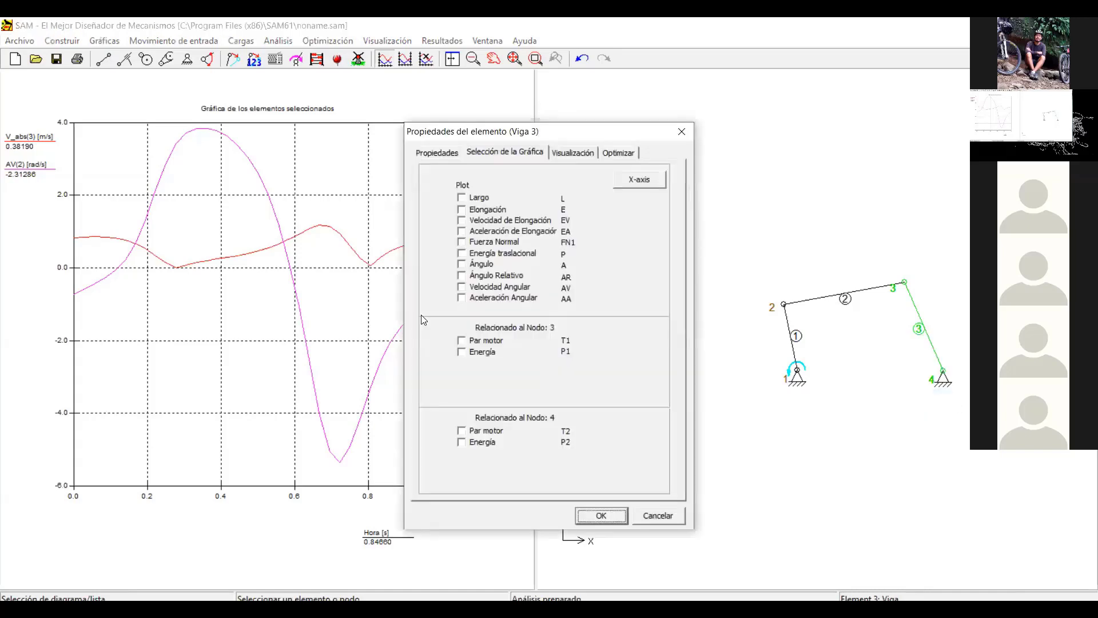
{"action": "left_click", "coordinate": [461, 287]}
{"action": "left_click", "coordinate": [597, 514]}
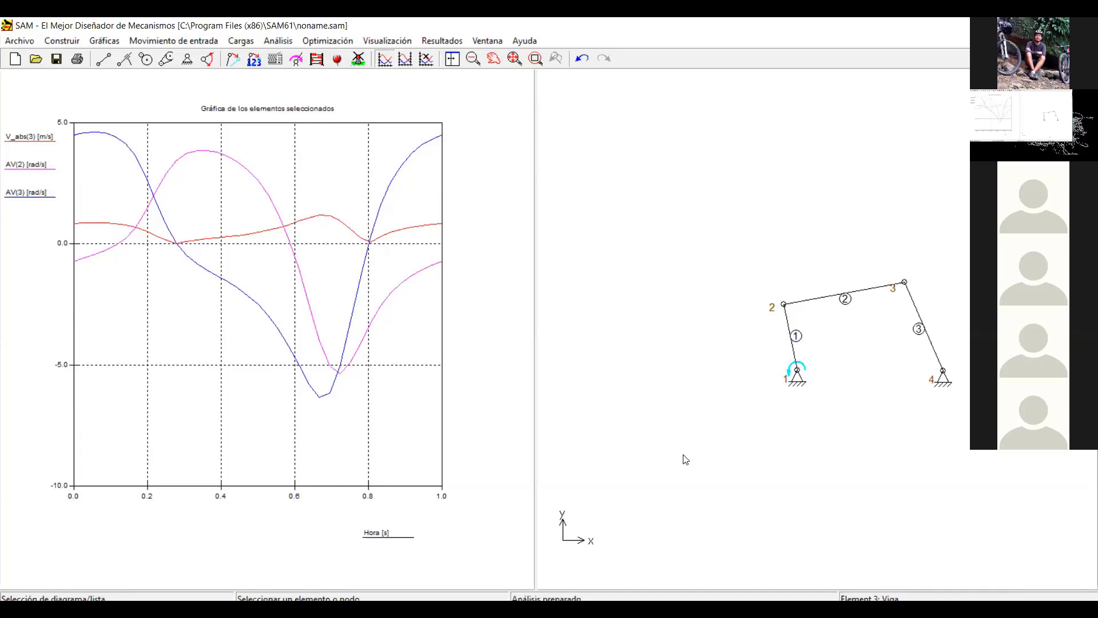
{"action": "left_click", "coordinate": [845, 318]}
{"action": "left_click", "coordinate": [808, 354]}
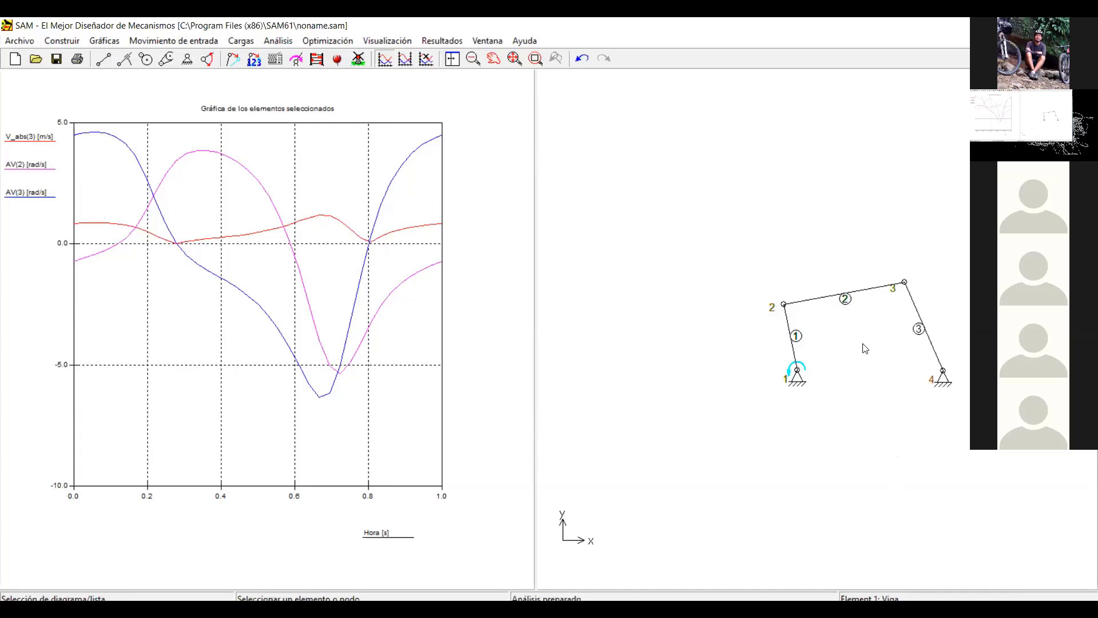
Step: Start a new project without saving the current one, using a work area from 0 to 1 m in X and Y
{"action": "left_click", "coordinate": [15, 59]}
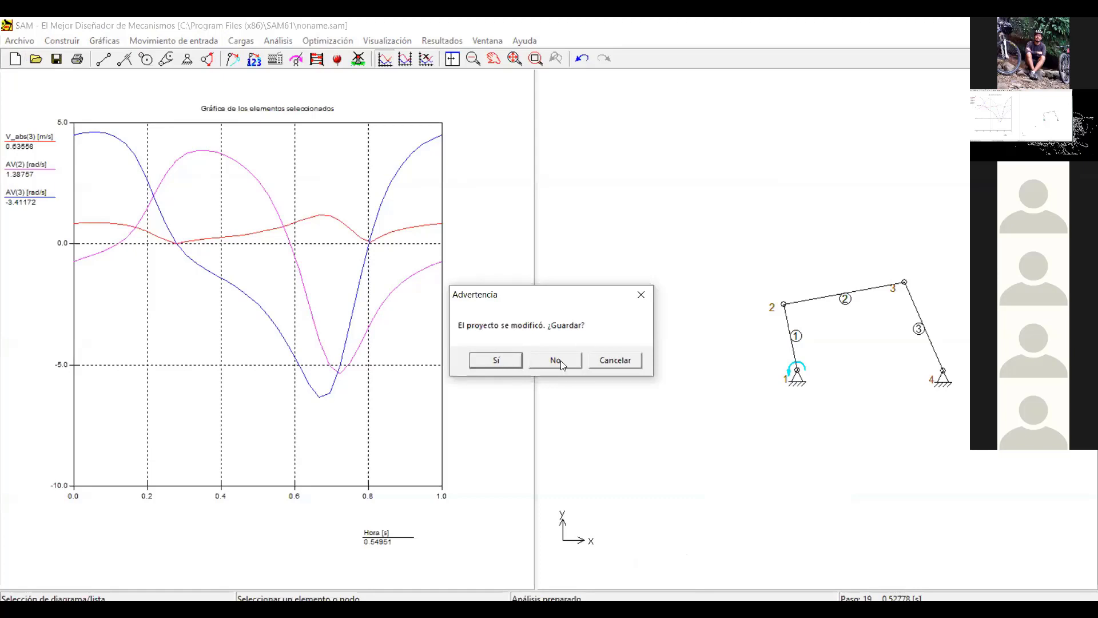
{"action": "left_click", "coordinate": [558, 361]}
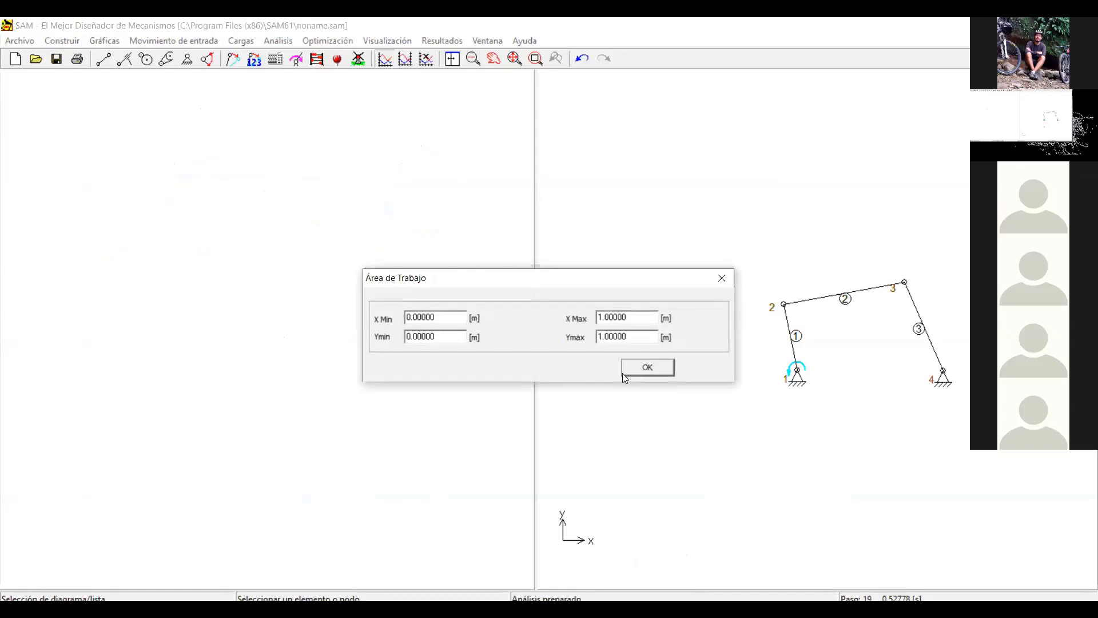
{"action": "left_click", "coordinate": [664, 369]}
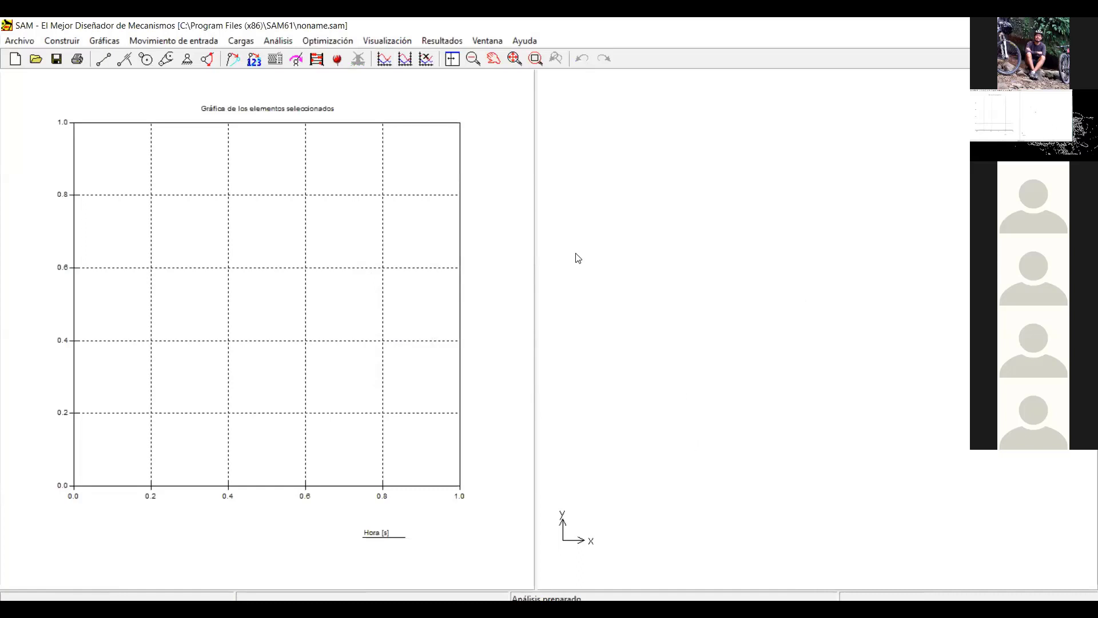
Step: Draw a slider element about 0.24 m long, slanting upward from the lower pivot C to the block B
{"action": "left_click", "coordinate": [126, 62]}
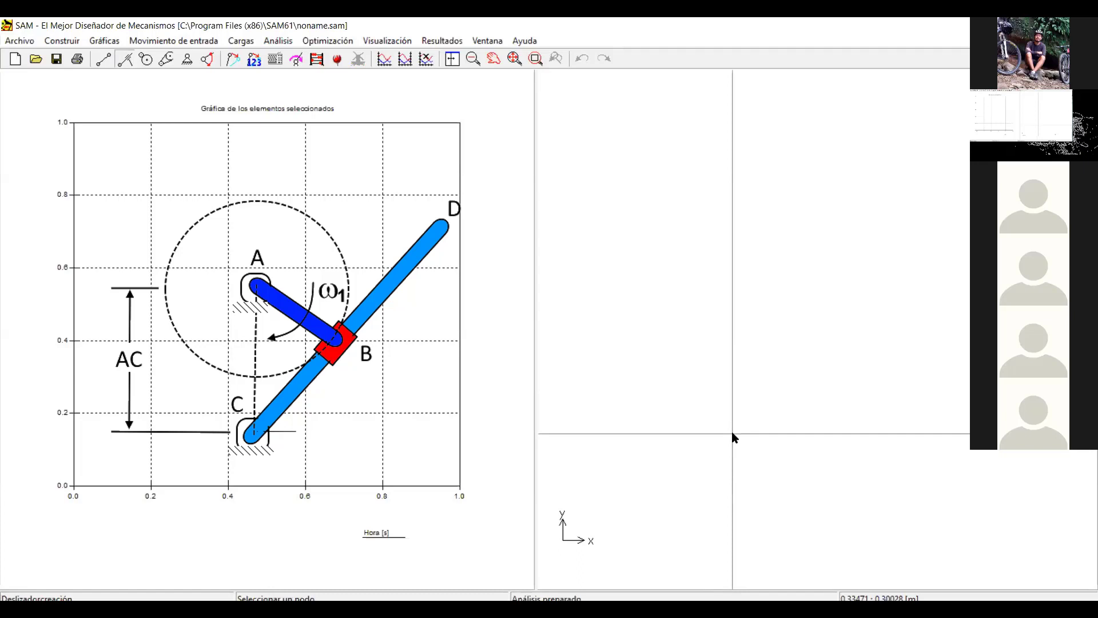
{"action": "left_click", "coordinate": [703, 435]}
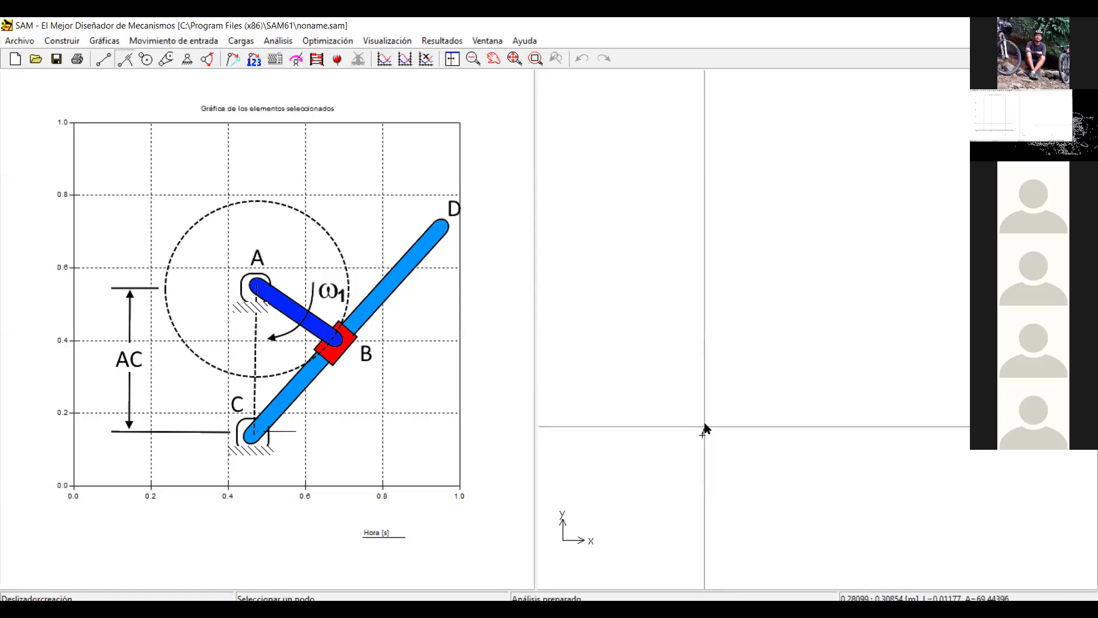
{"action": "left_click", "coordinate": [755, 322]}
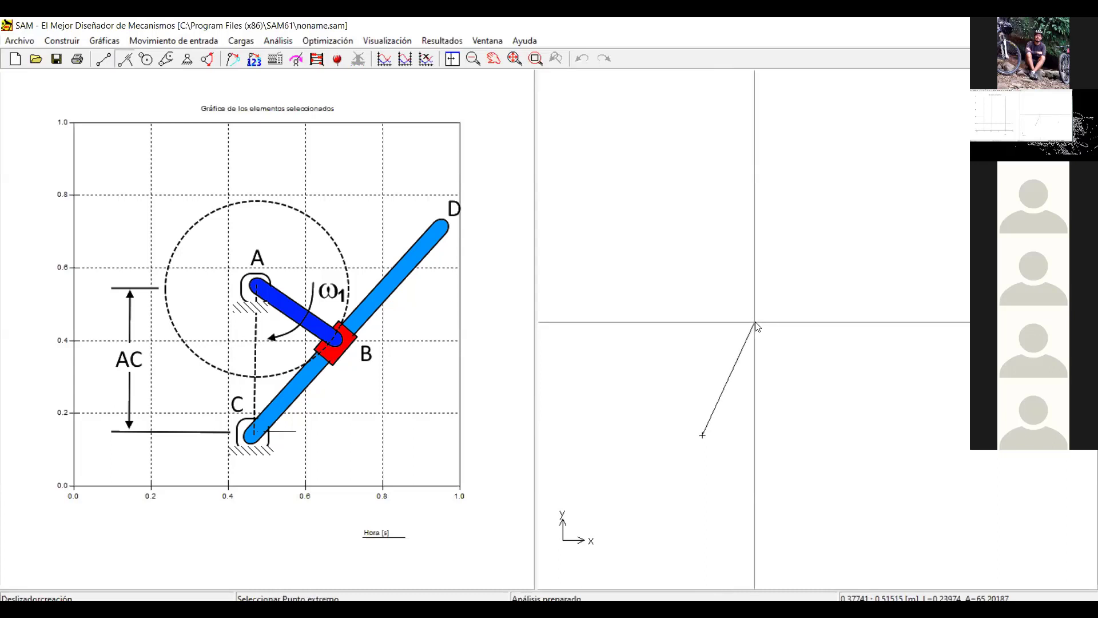
{"action": "left_click", "coordinate": [755, 321]}
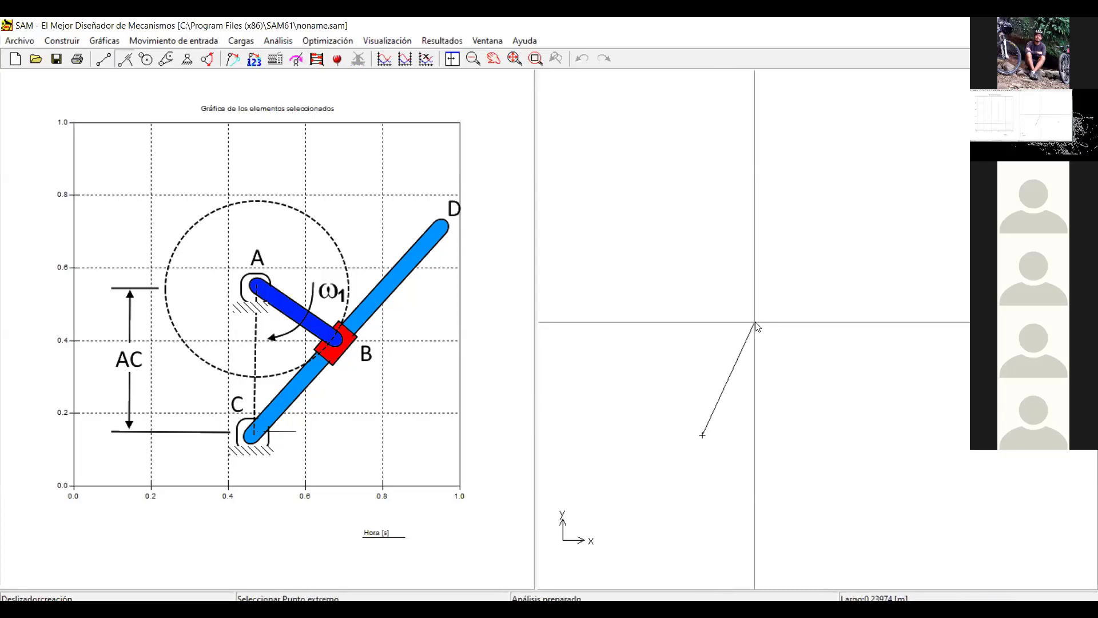
{"action": "left_click", "coordinate": [704, 292]}
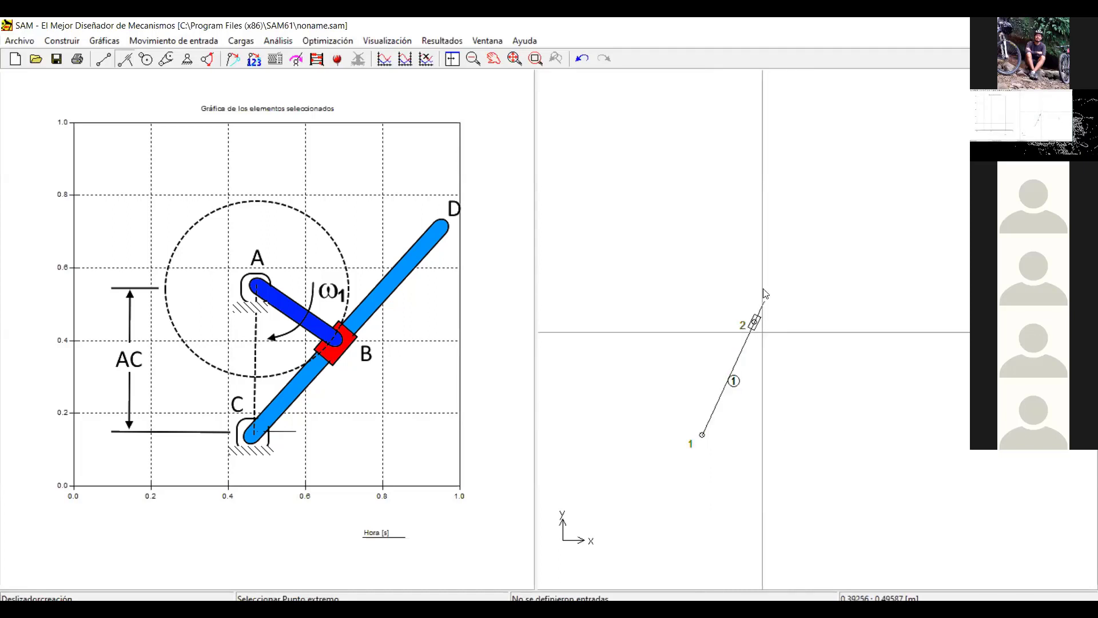
Step: Try to draw a second slider from node 2 to a point above node 1, and undo the first slider
{"action": "left_click", "coordinate": [754, 323]}
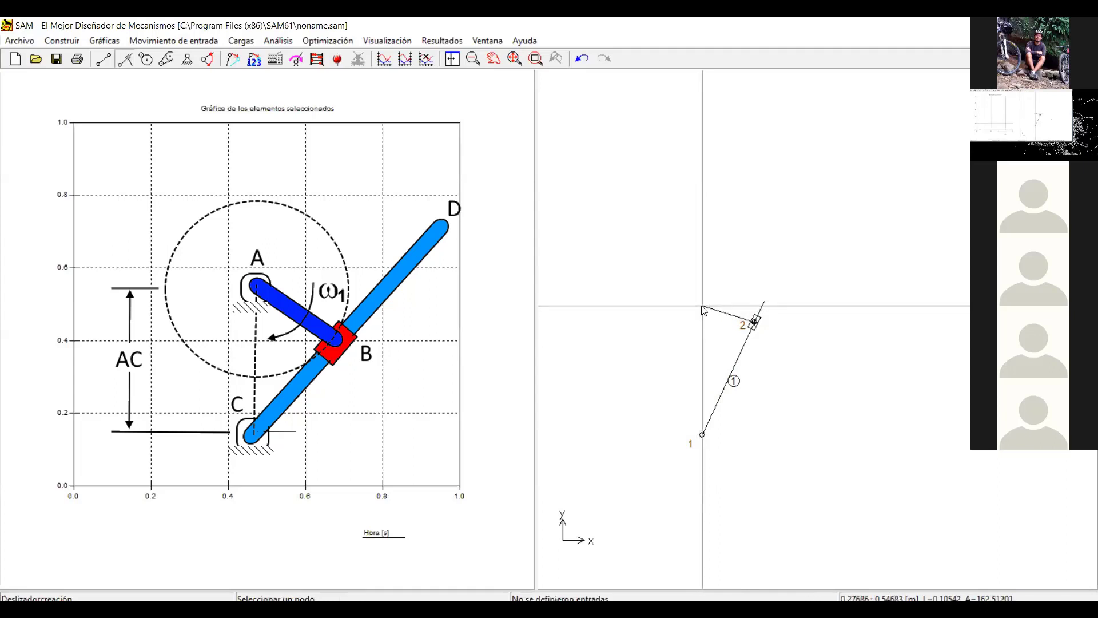
{"action": "left_click", "coordinate": [701, 305]}
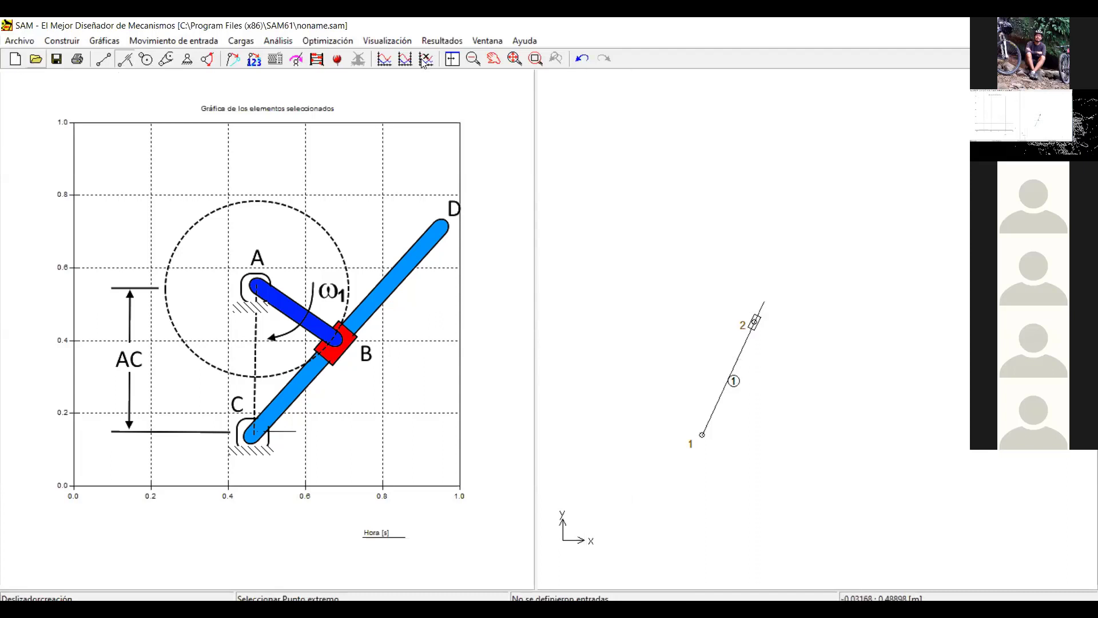
{"action": "left_click", "coordinate": [581, 59]}
Step: Draw a slanted slider element about 0.25 m long with its sliding block at the upper end
{"action": "left_click", "coordinate": [124, 59]}
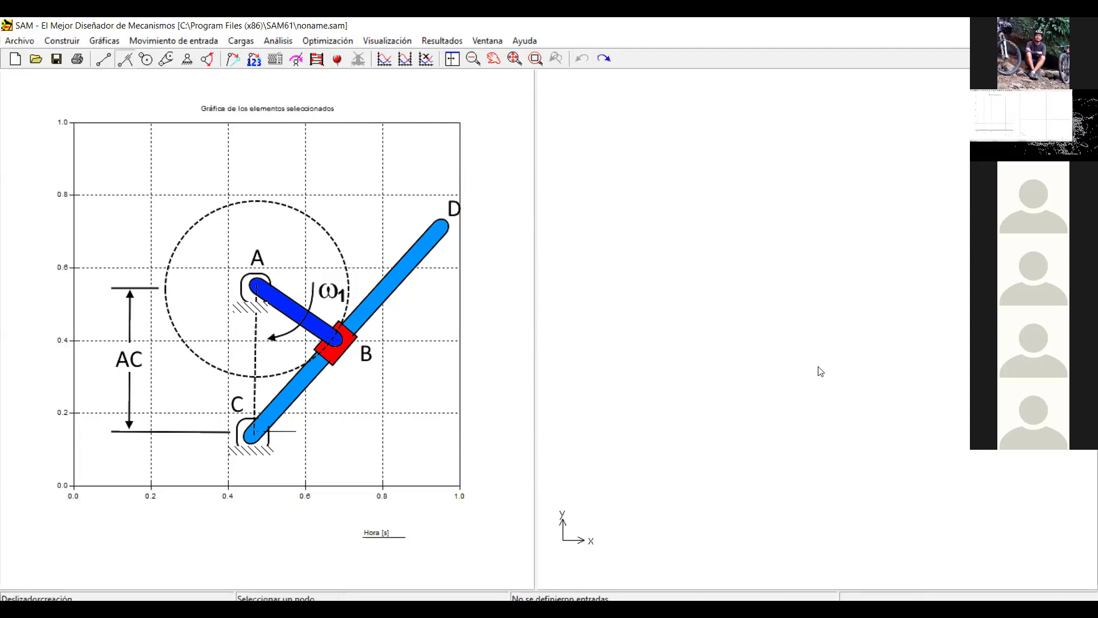
{"action": "left_click", "coordinate": [732, 421]}
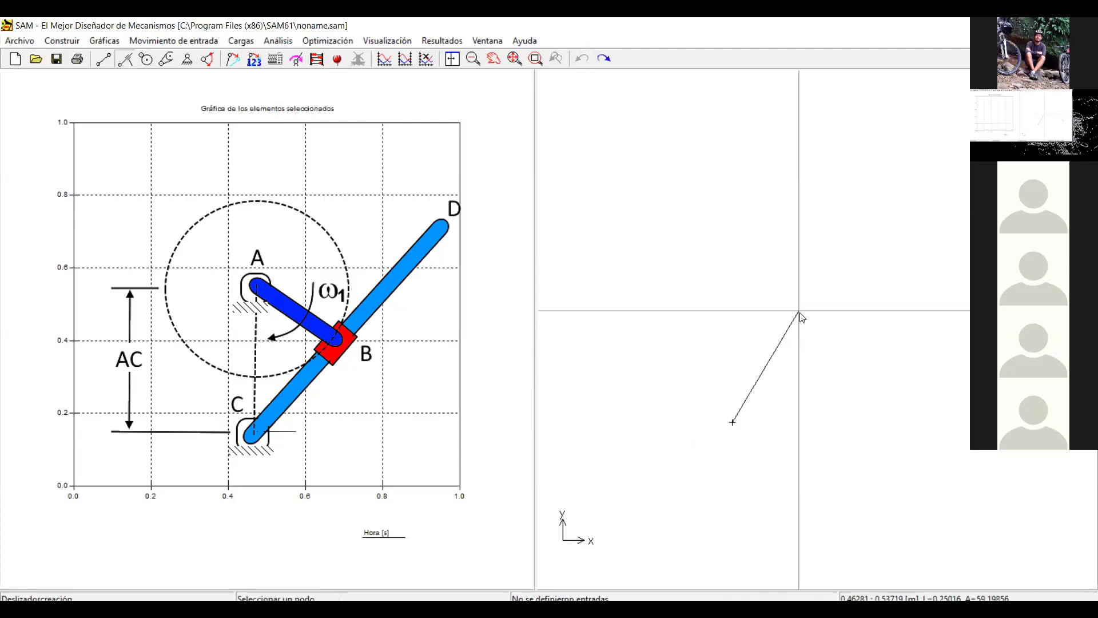
{"action": "left_click", "coordinate": [801, 313]}
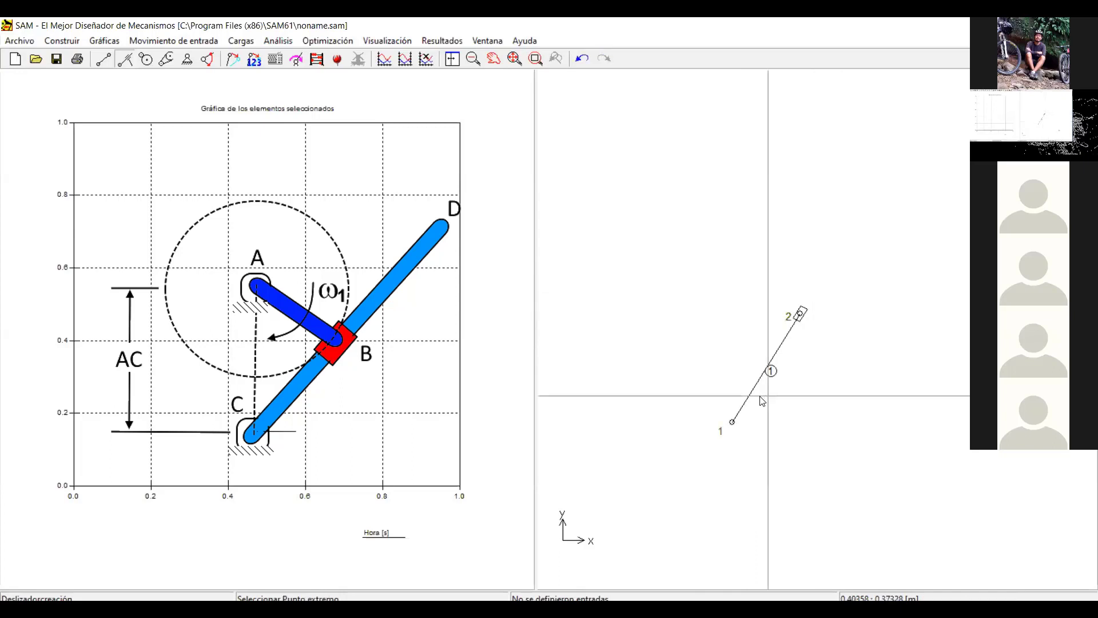
Step: Undo the slanted slider and try redrawing it with its rail extended past the sliding block, about 0.38 m beyond the block's range
{"action": "left_click", "coordinate": [582, 58]}
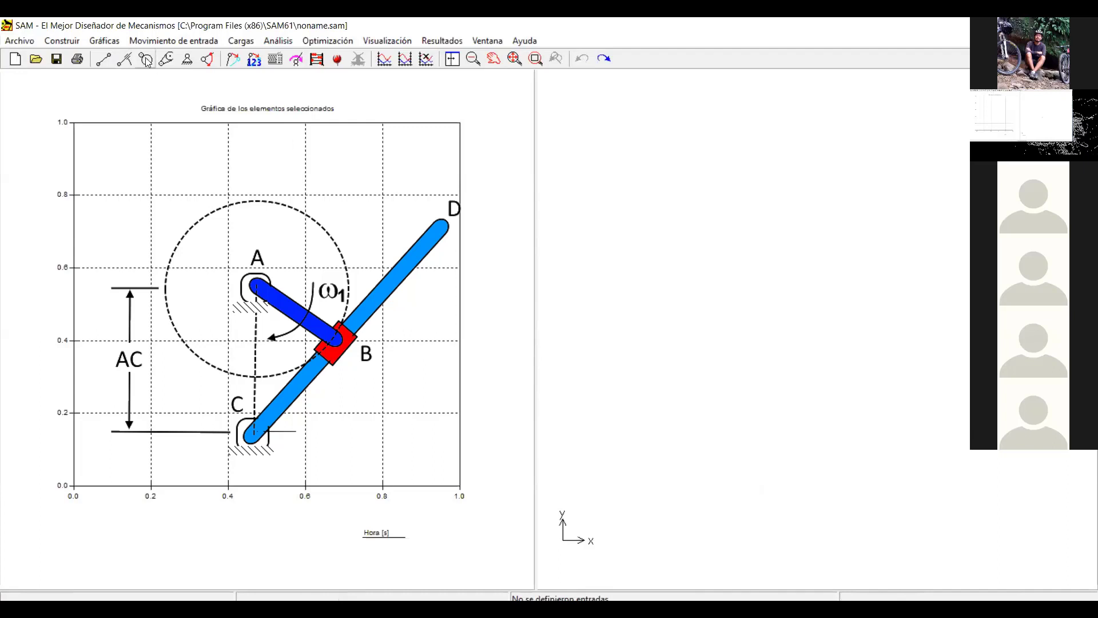
{"action": "left_click", "coordinate": [125, 59]}
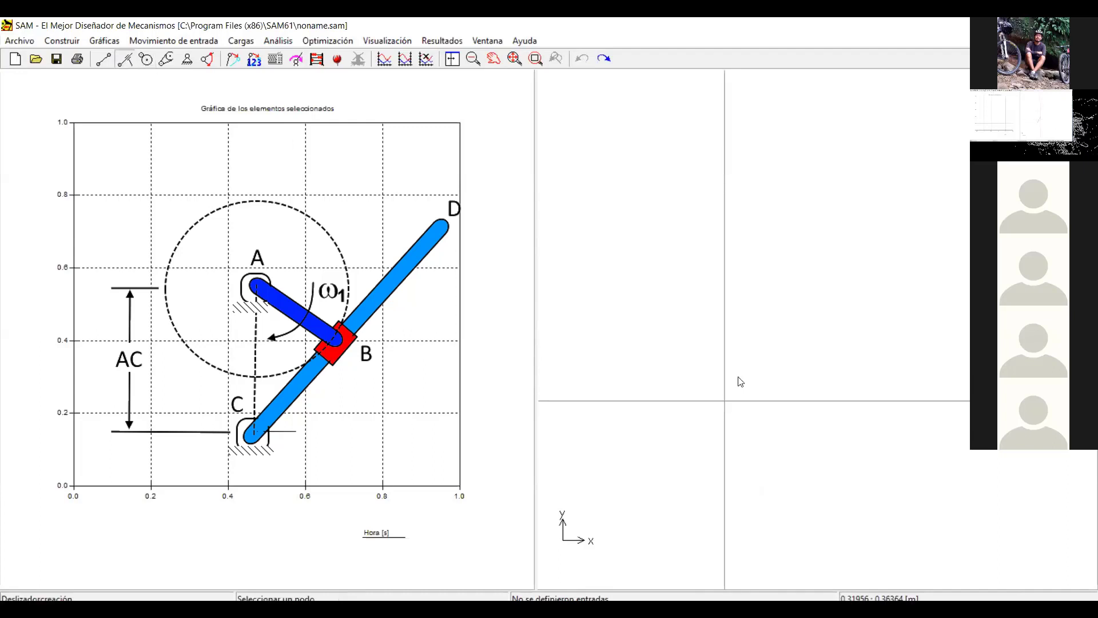
{"action": "left_click", "coordinate": [725, 401]}
{"action": "left_click", "coordinate": [768, 323]}
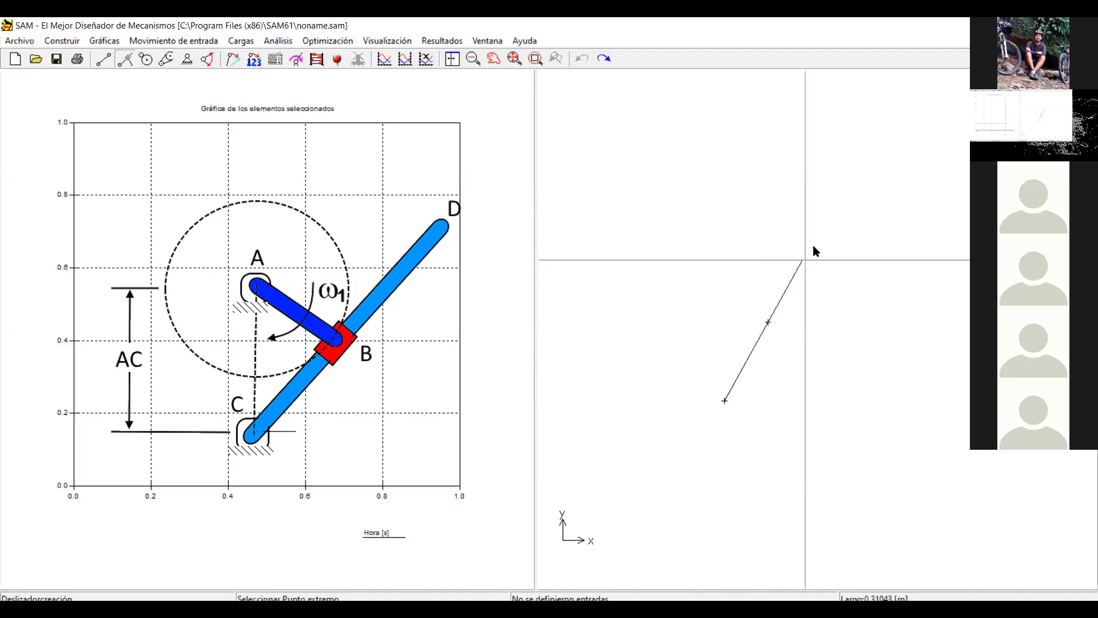
{"action": "left_click", "coordinate": [824, 230]}
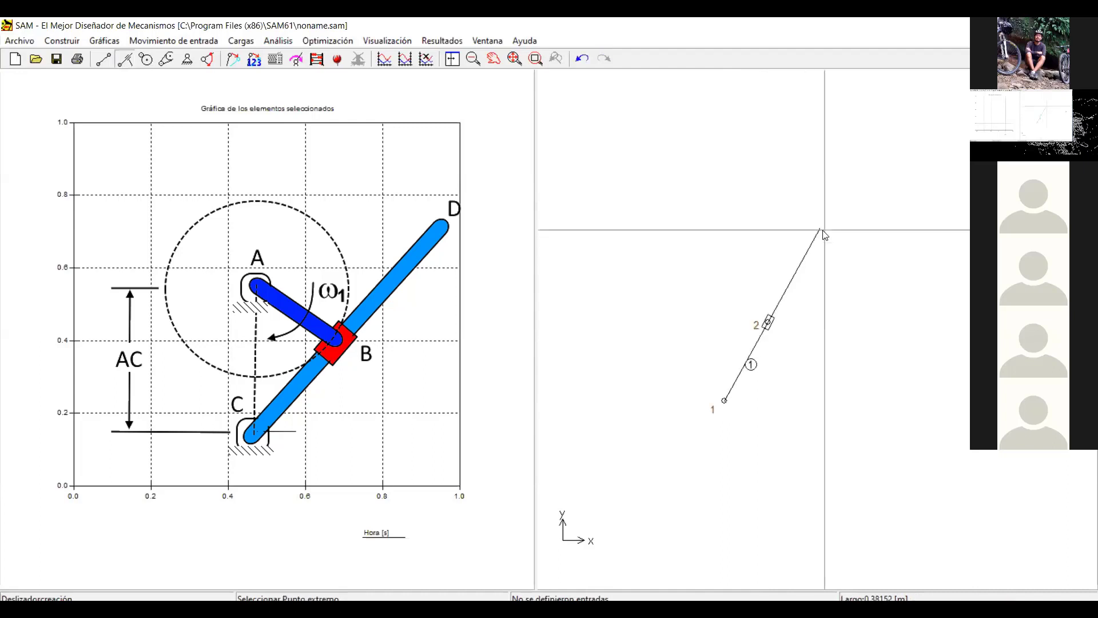
Step: Undo the slider and redraw it about 0.24 m long at about 64°, with its rail extended well past the sliding block
{"action": "left_click", "coordinate": [583, 59]}
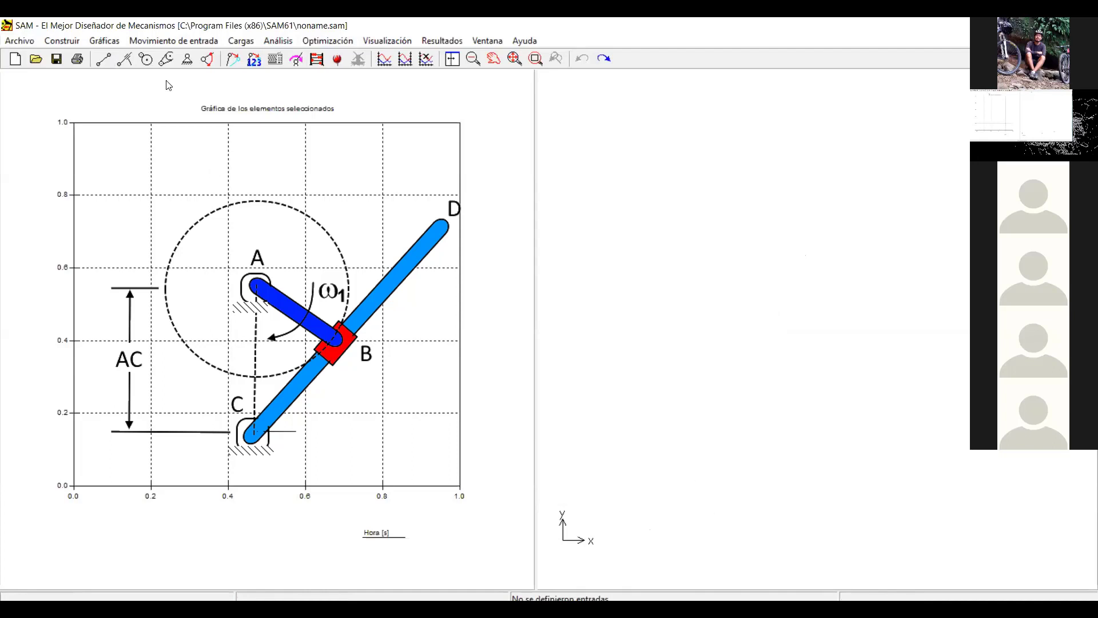
{"action": "left_click", "coordinate": [125, 59]}
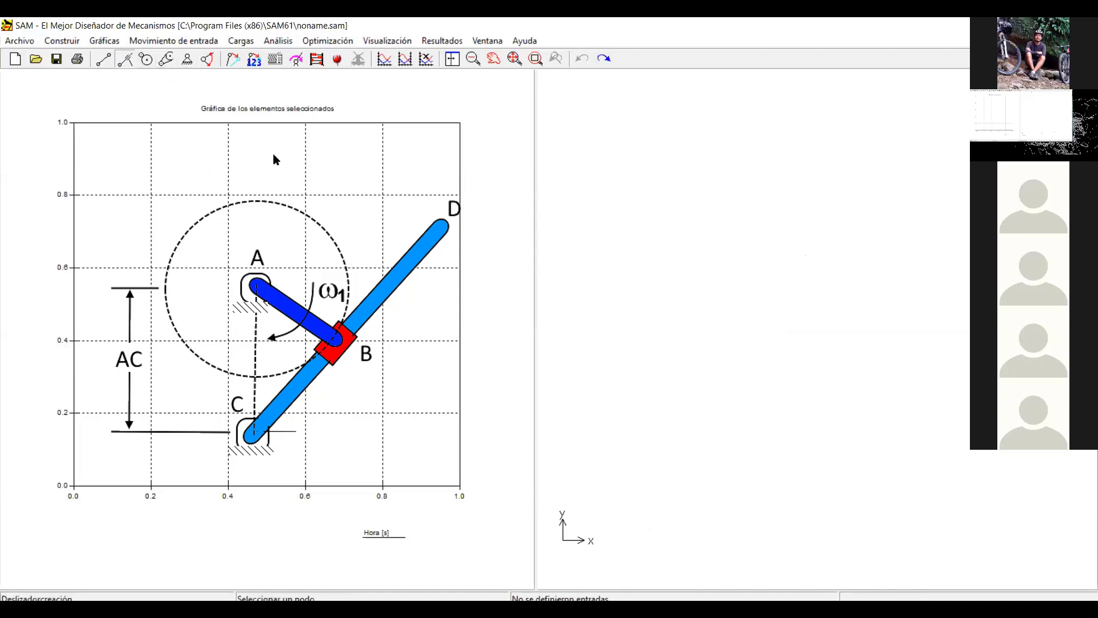
{"action": "left_click", "coordinate": [717, 454]}
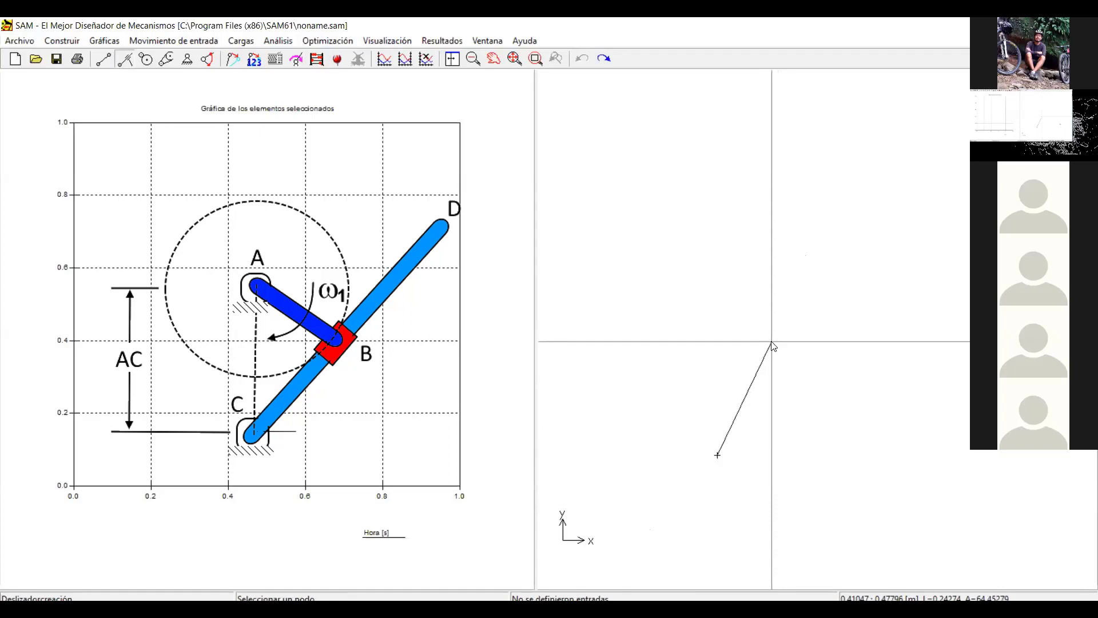
{"action": "left_click", "coordinate": [771, 341]}
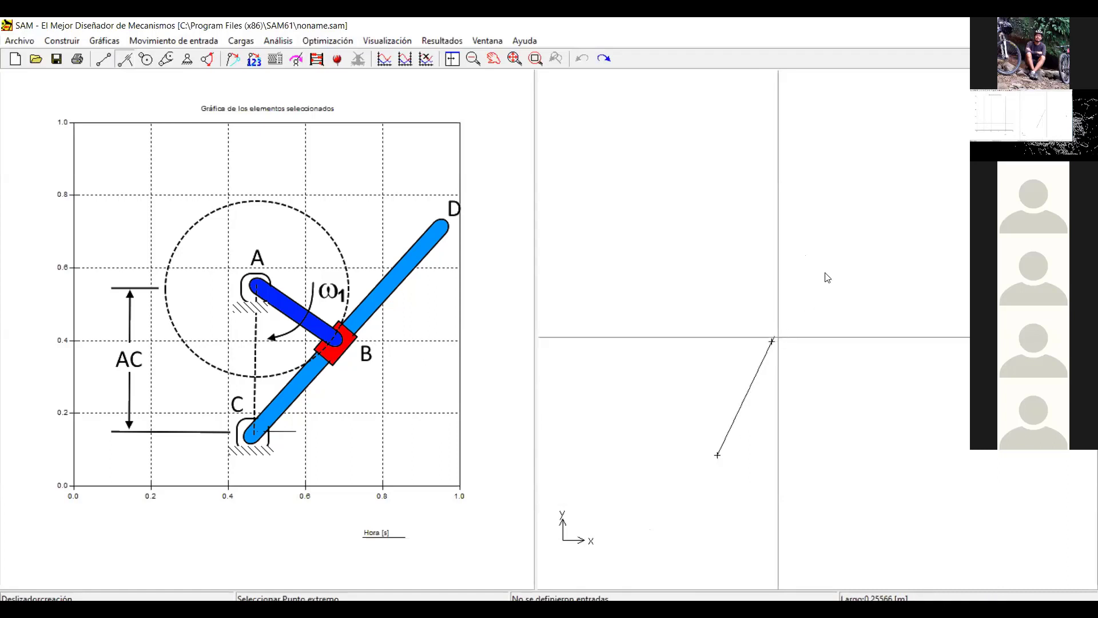
{"action": "left_click", "coordinate": [858, 220]}
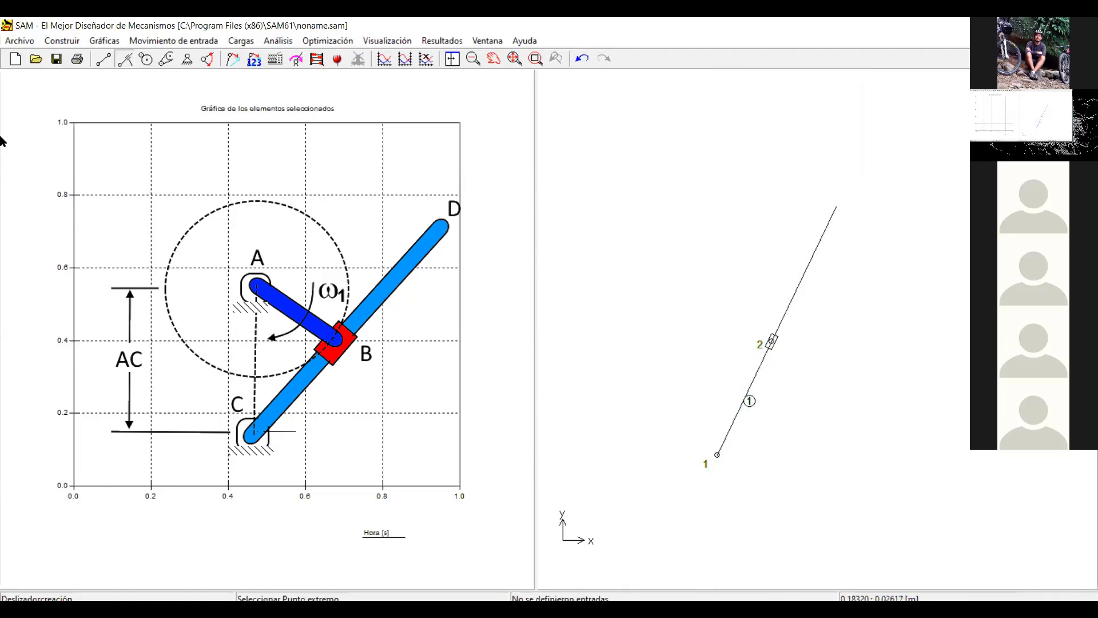
Step: Draw the crank as a beam from the sliding block at node 2 to a point directly above node 1
{"action": "left_click", "coordinate": [105, 62]}
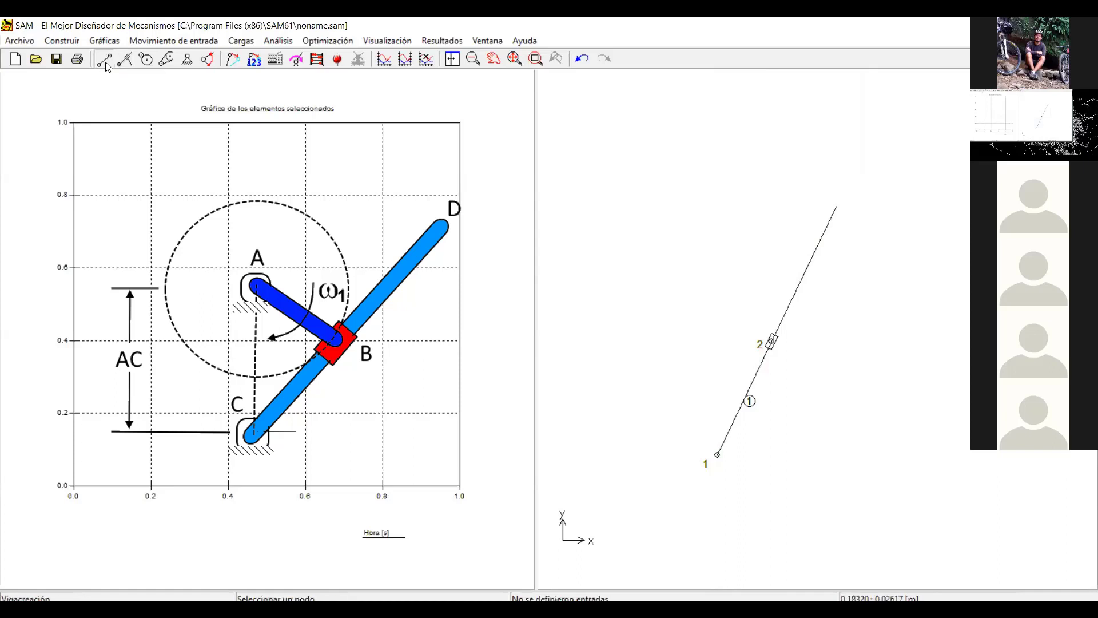
{"action": "left_click", "coordinate": [770, 341]}
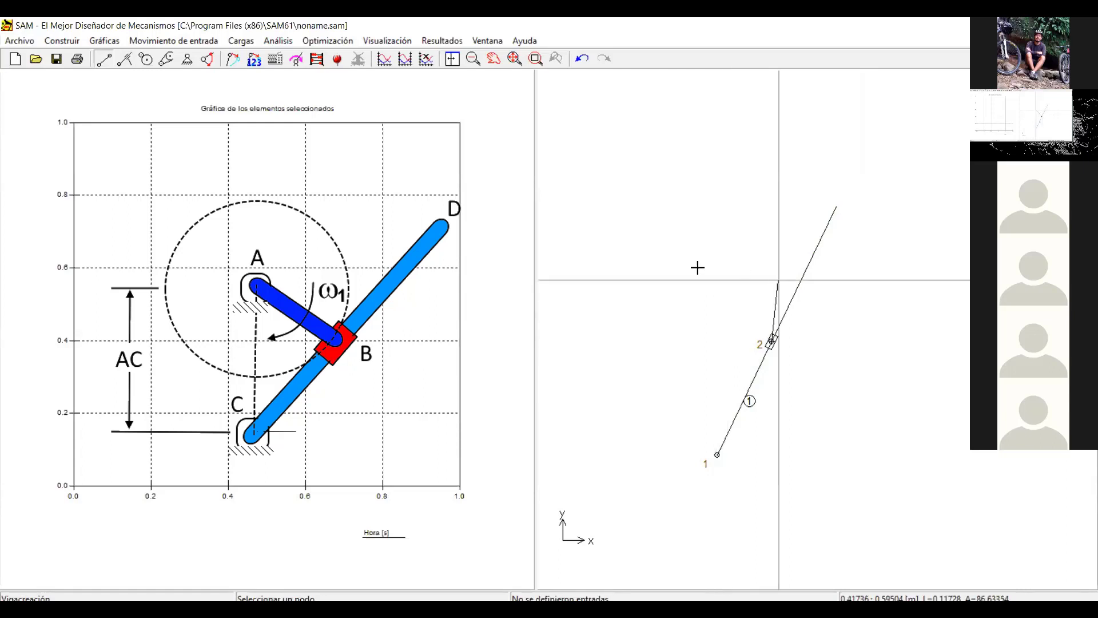
{"action": "left_click", "coordinate": [717, 294]}
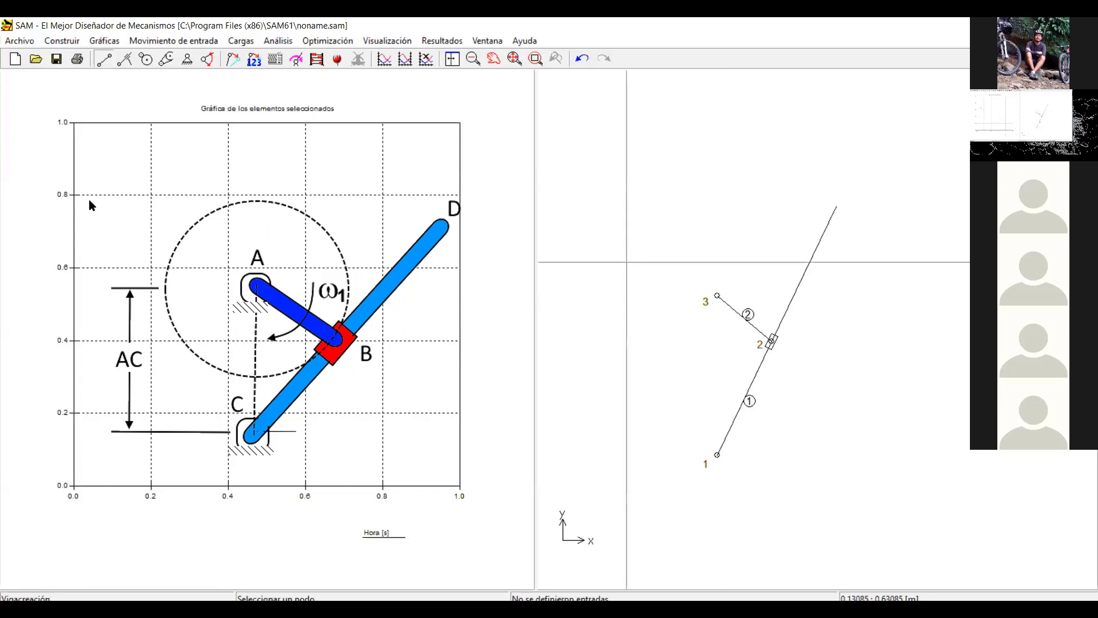
Step: Fix lever pivot node 1 and crank pivot node 3 to ground with pinned supports
{"action": "left_click", "coordinate": [187, 60]}
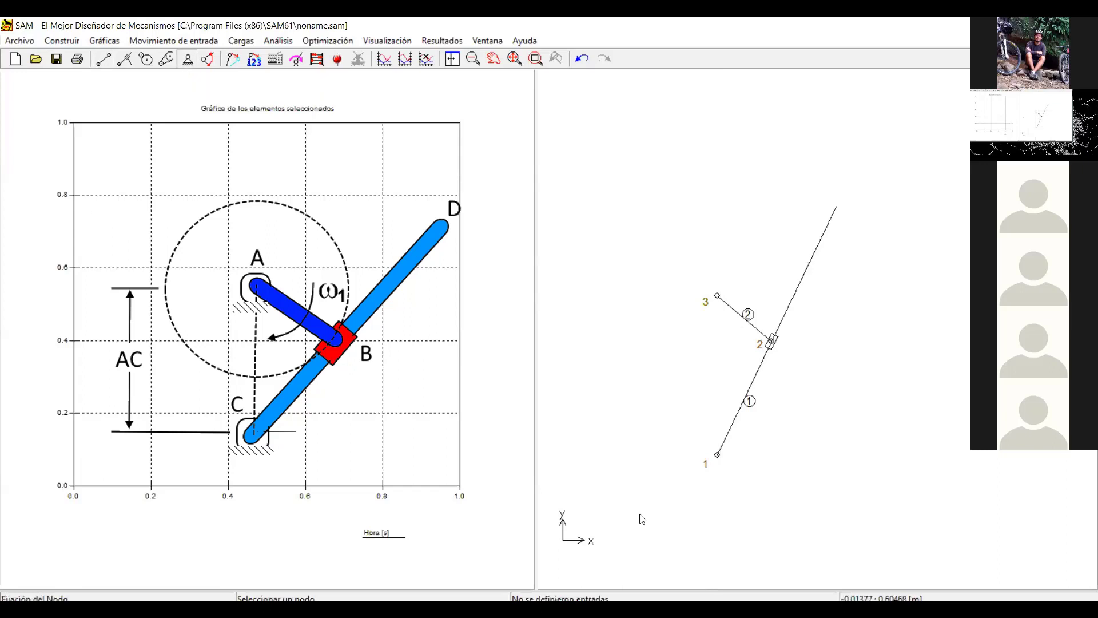
{"action": "left_click", "coordinate": [719, 455]}
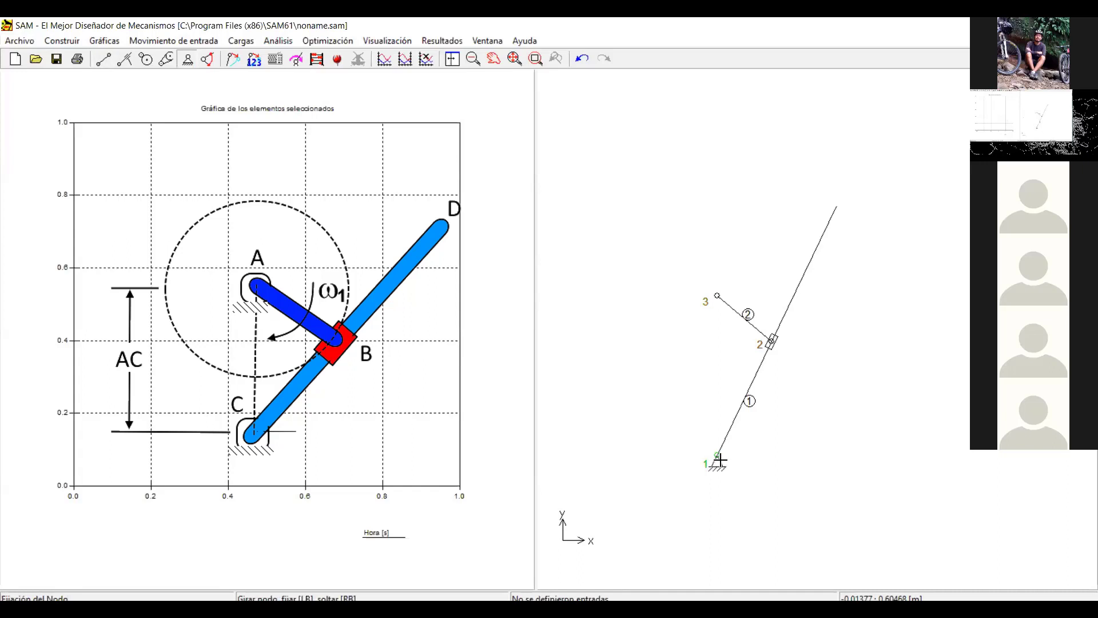
{"action": "left_click", "coordinate": [719, 459]}
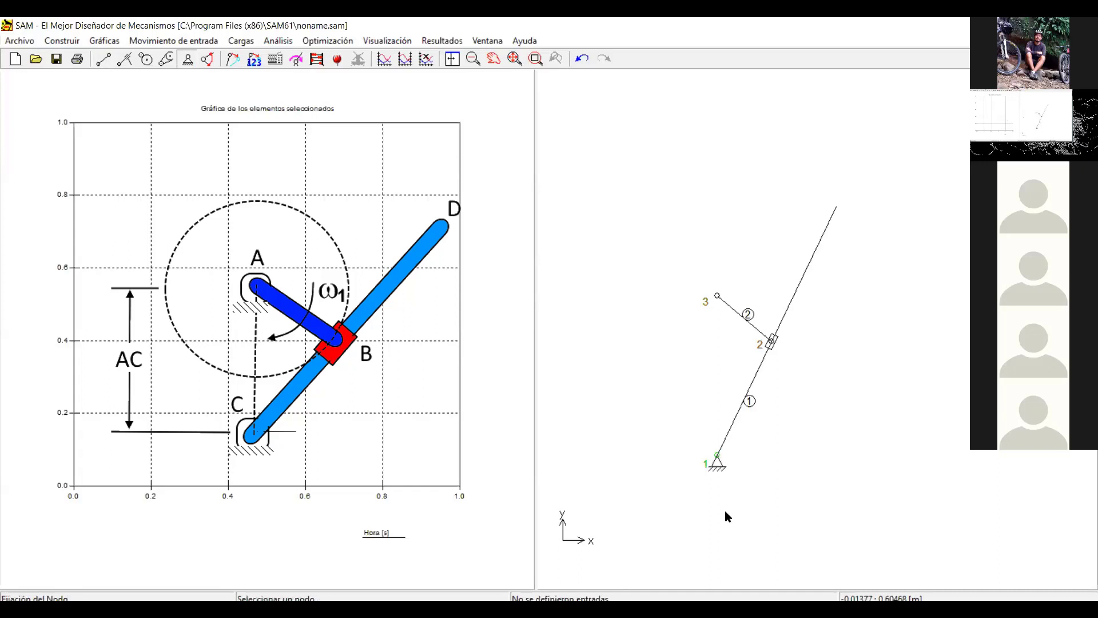
{"action": "left_click", "coordinate": [717, 296]}
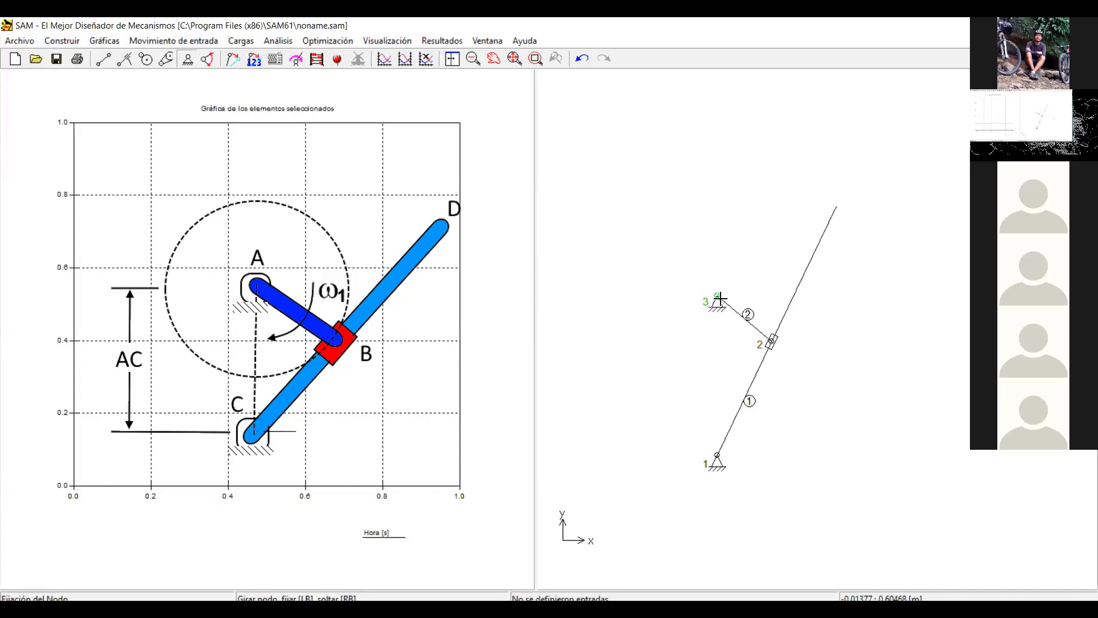
{"action": "left_click", "coordinate": [718, 301]}
{"action": "left_click", "coordinate": [718, 301]}
{"action": "left_click", "coordinate": [719, 302]}
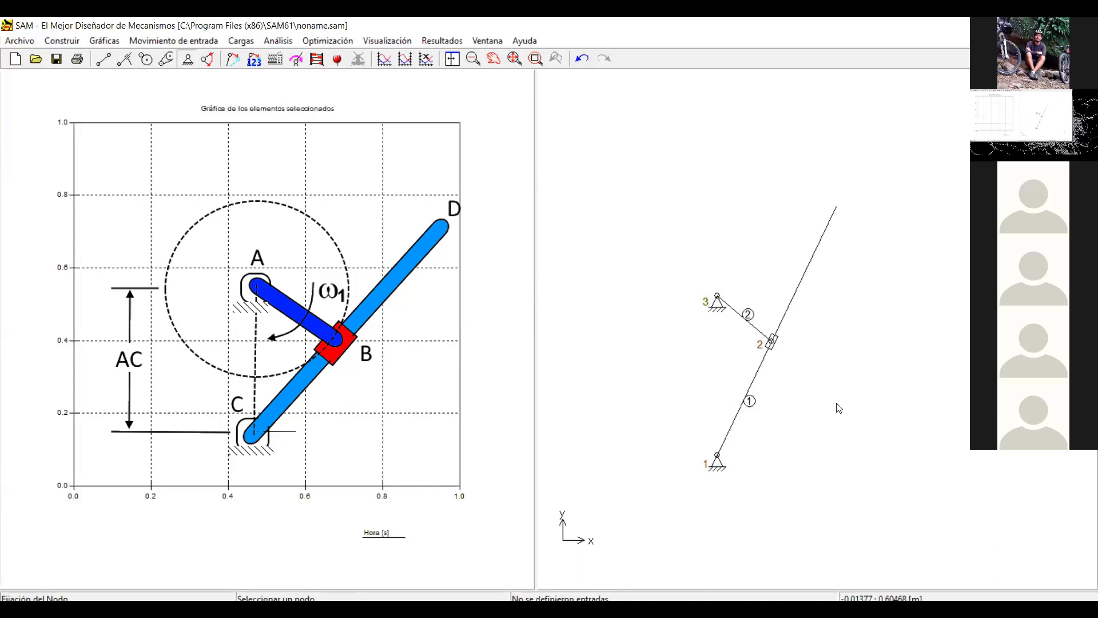
Step: Apply a linear angular input of 360.00001° over 1 s in 36 intervals at node 3, and animate the mechanism
{"action": "left_click", "coordinate": [298, 60]}
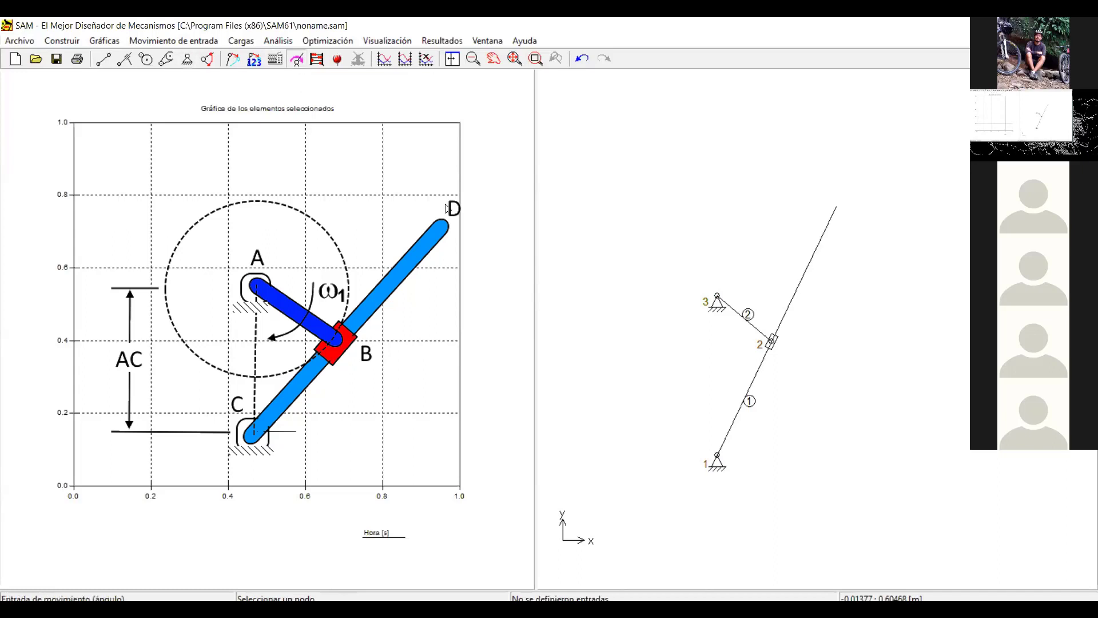
{"action": "left_click", "coordinate": [717, 295]}
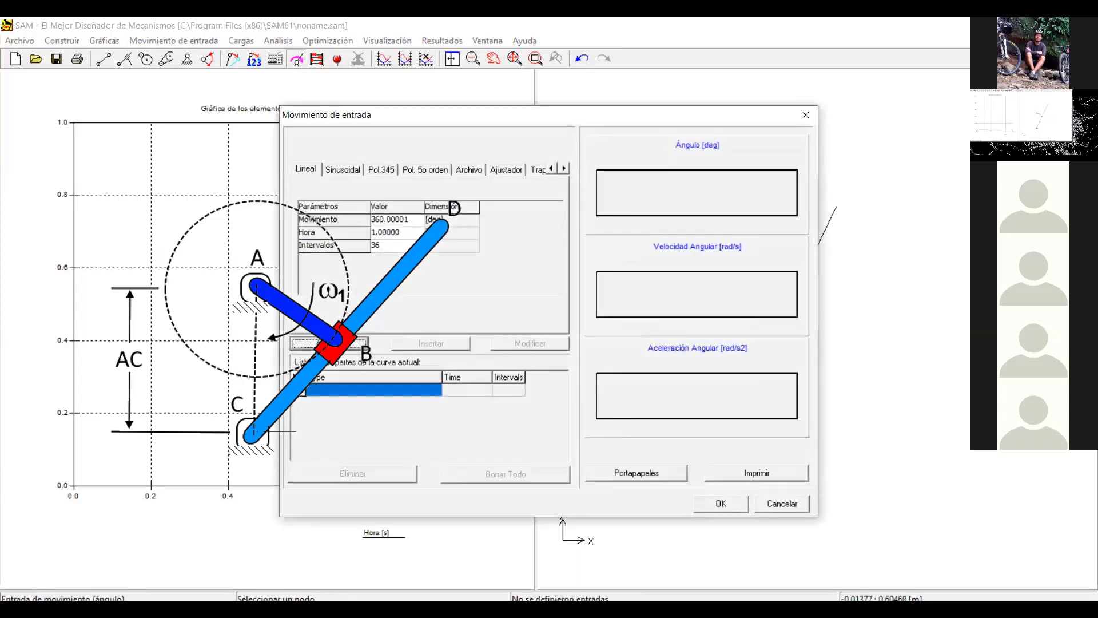
{"action": "left_click", "coordinate": [303, 343]}
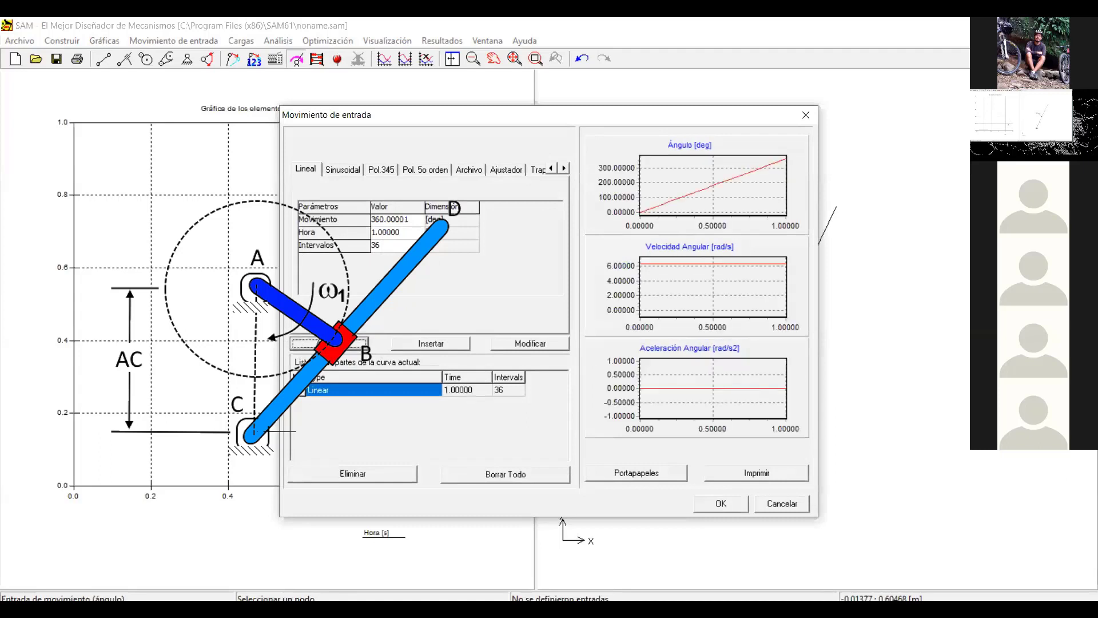
{"action": "left_click", "coordinate": [714, 508]}
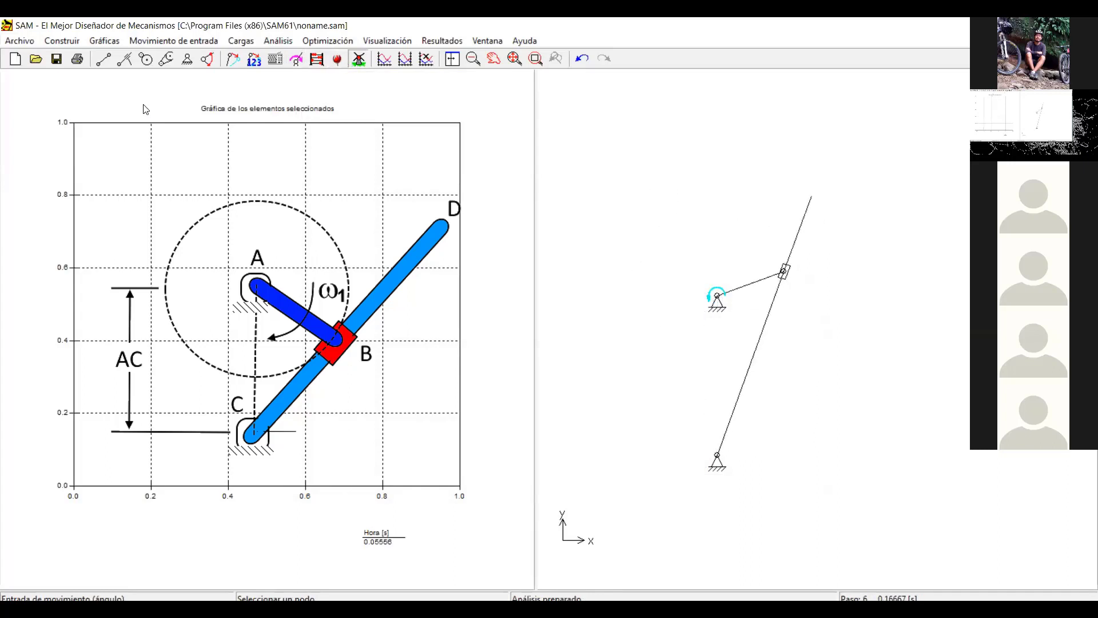
{"action": "left_click", "coordinate": [361, 64]}
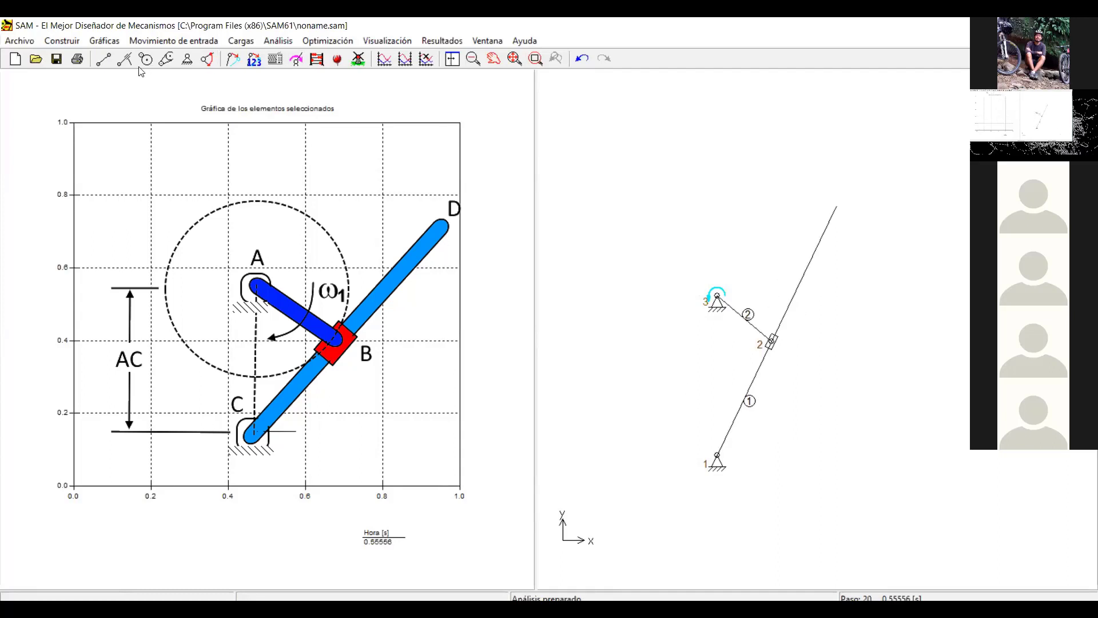
Step: Try adding a separate, unconnected beam above the crank, and undo it
{"action": "left_click", "coordinate": [102, 61]}
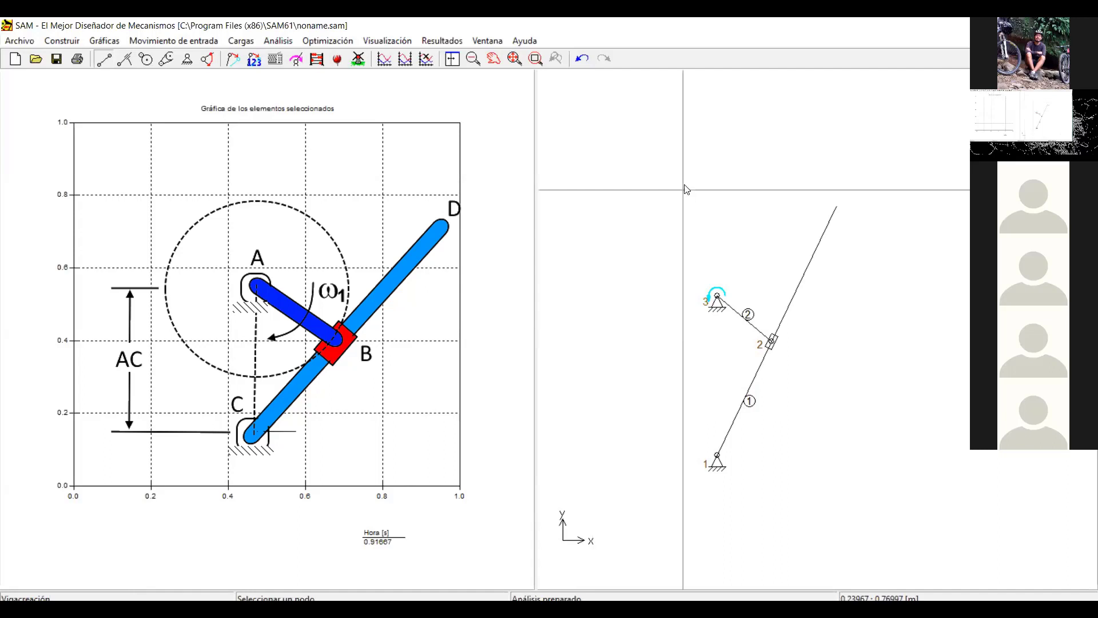
{"action": "left_click", "coordinate": [657, 173]}
{"action": "left_click", "coordinate": [739, 194]}
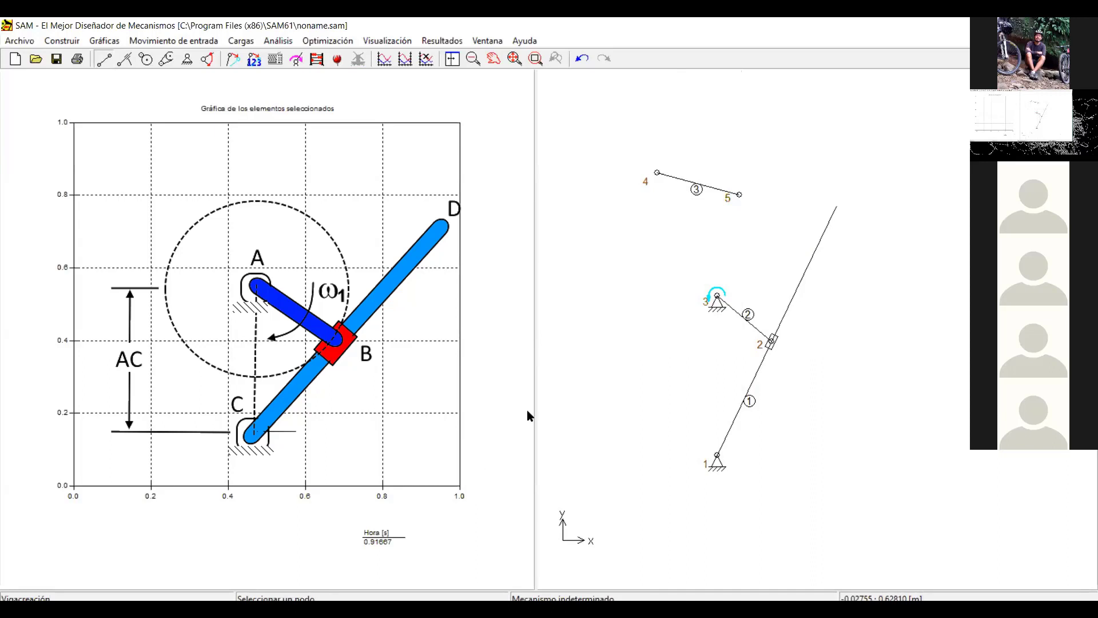
{"action": "mouse_move", "coordinate": [654, 173]}
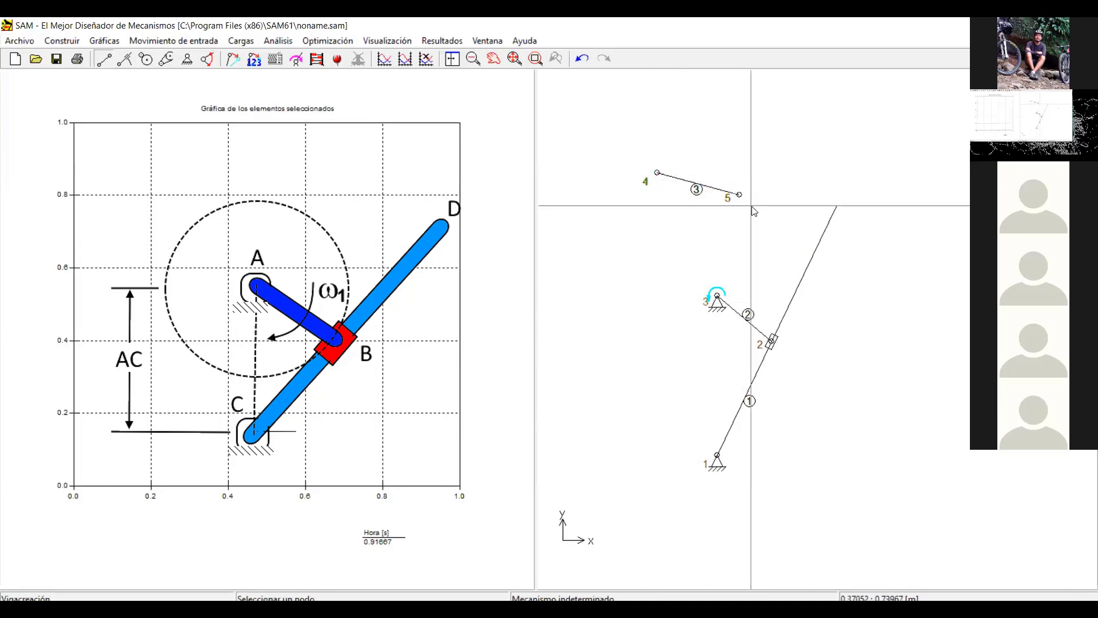
{"action": "mouse_move", "coordinate": [744, 197]}
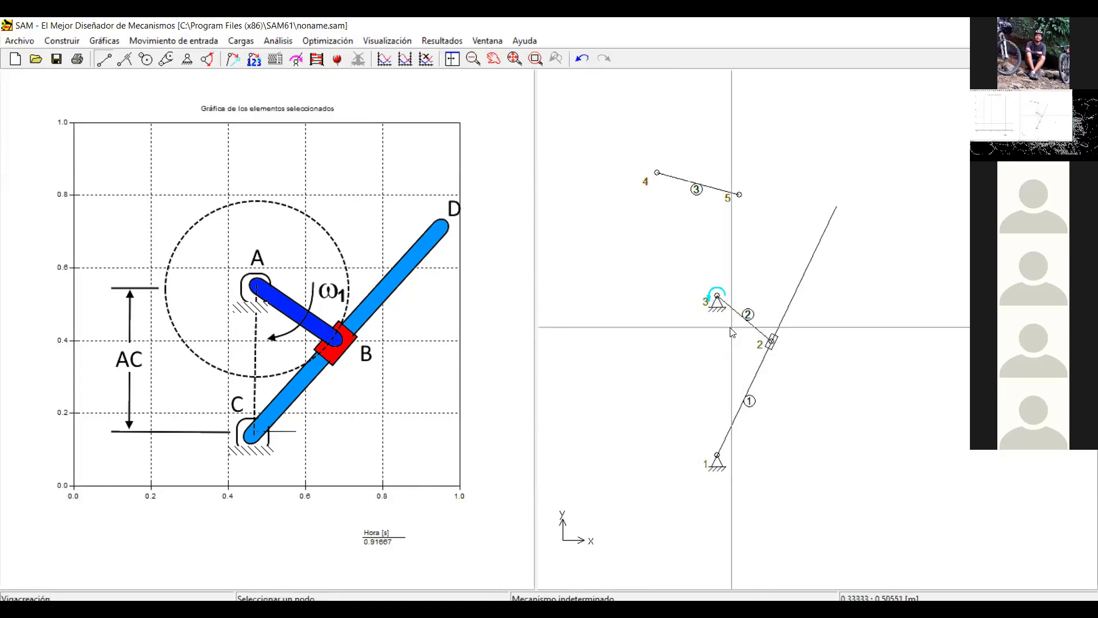
{"action": "mouse_move", "coordinate": [770, 334]}
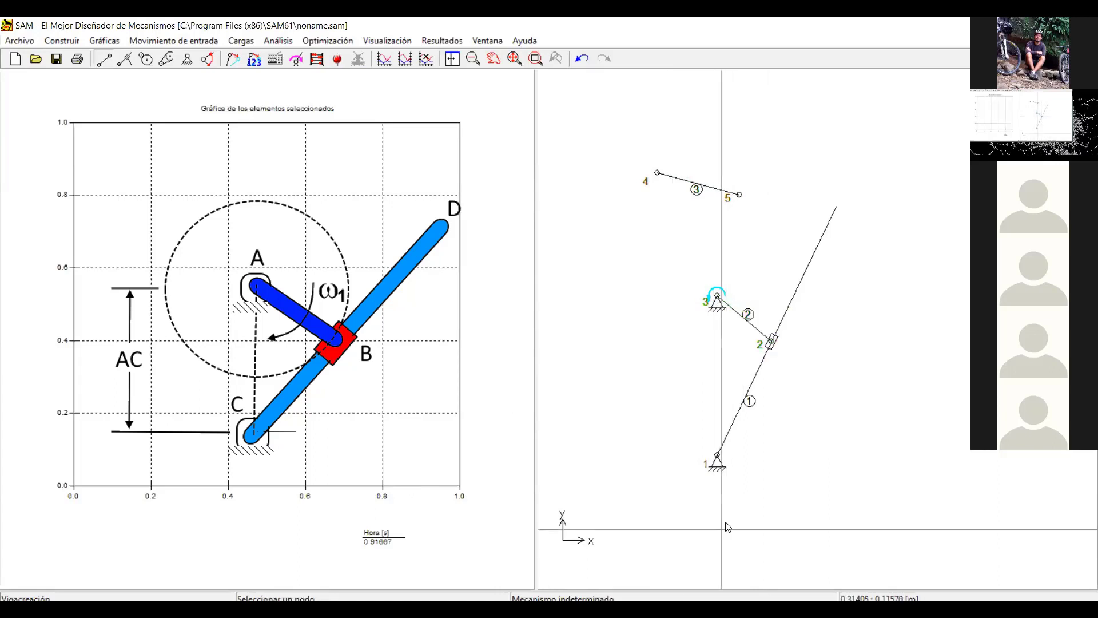
{"action": "mouse_move", "coordinate": [827, 230]}
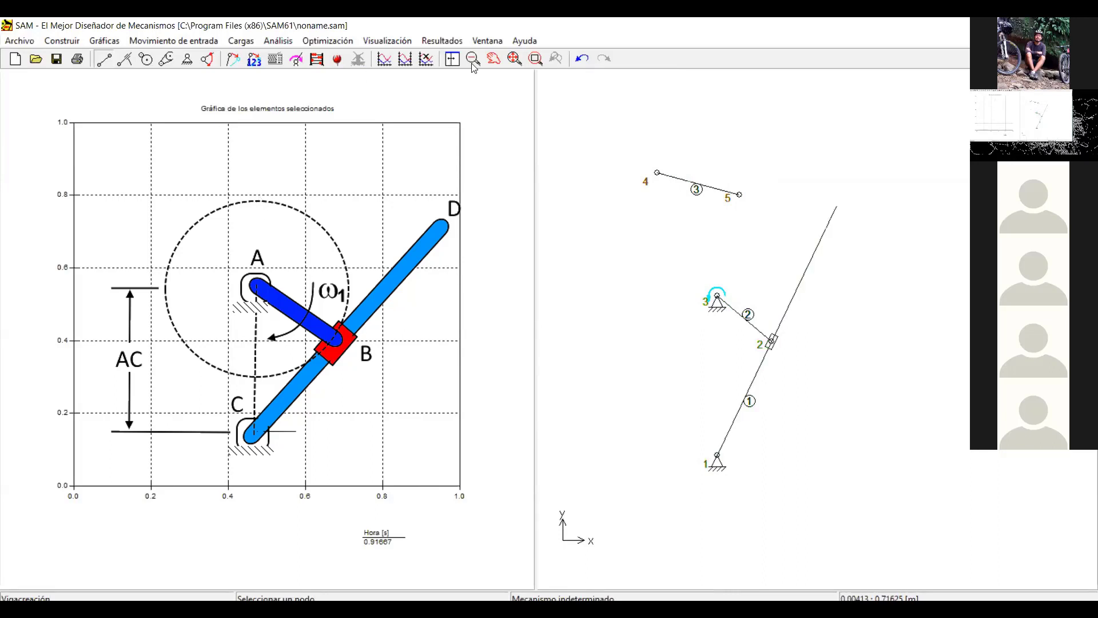
{"action": "left_click", "coordinate": [582, 57]}
Step: Draw a beam about 0.55 m long from node 1 along the slider's rail to a point just past its upper end
{"action": "mouse_move", "coordinate": [841, 213]}
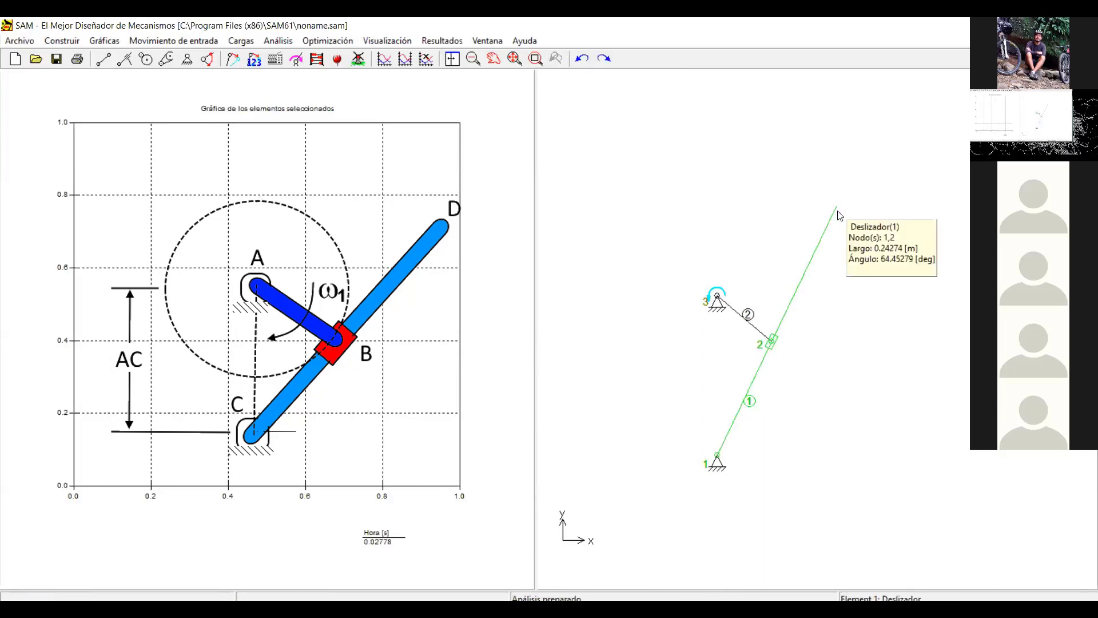
{"action": "mouse_move", "coordinate": [818, 262]}
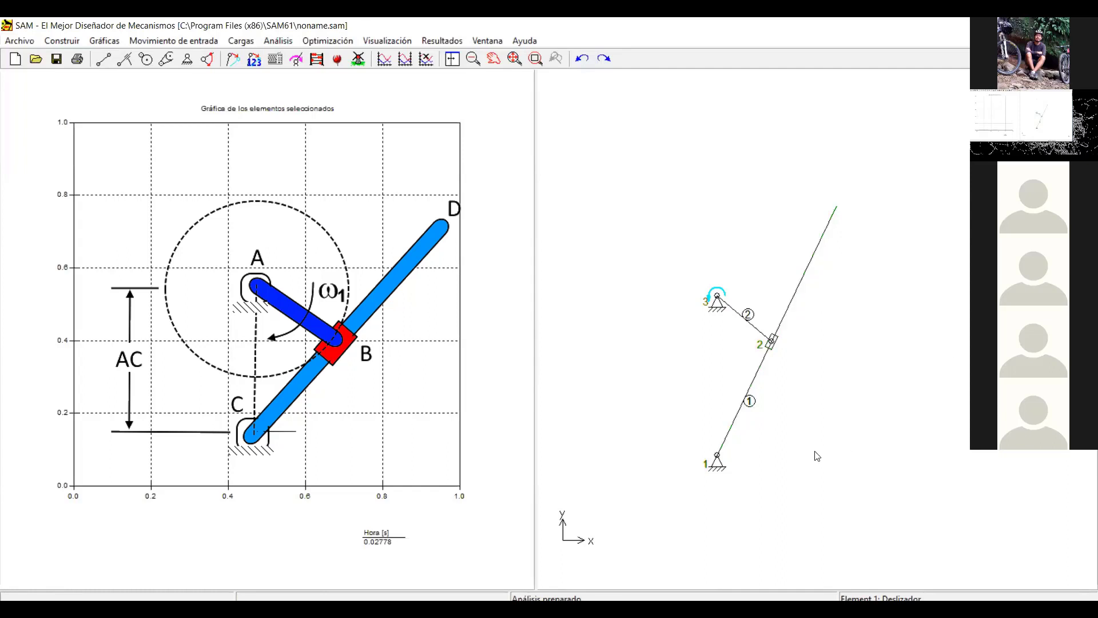
{"action": "left_click", "coordinate": [105, 61]}
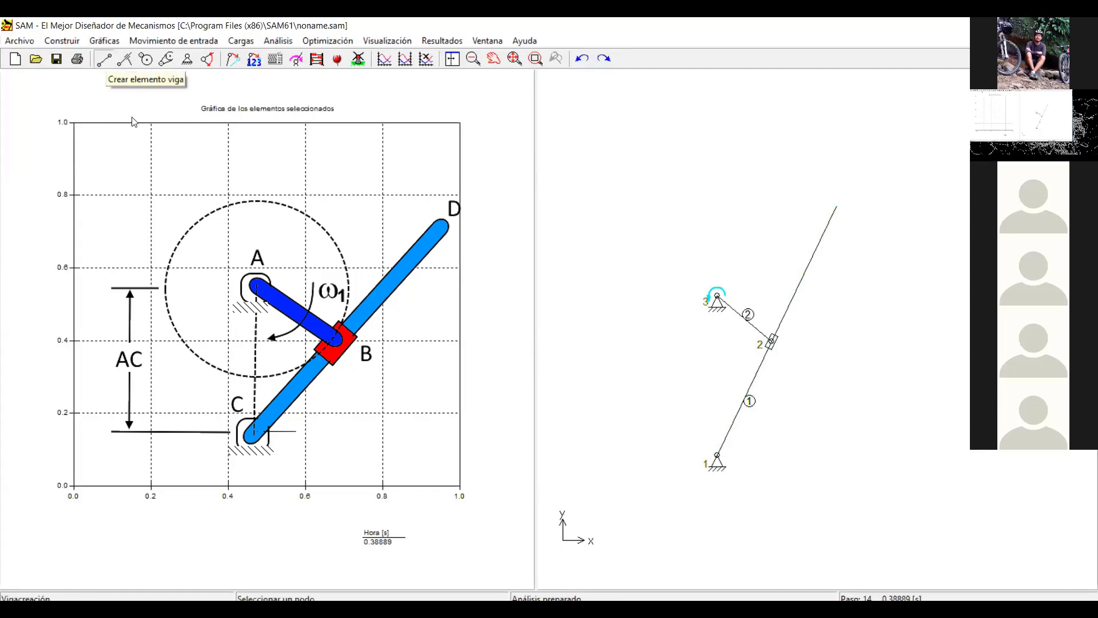
{"action": "left_click", "coordinate": [717, 456]}
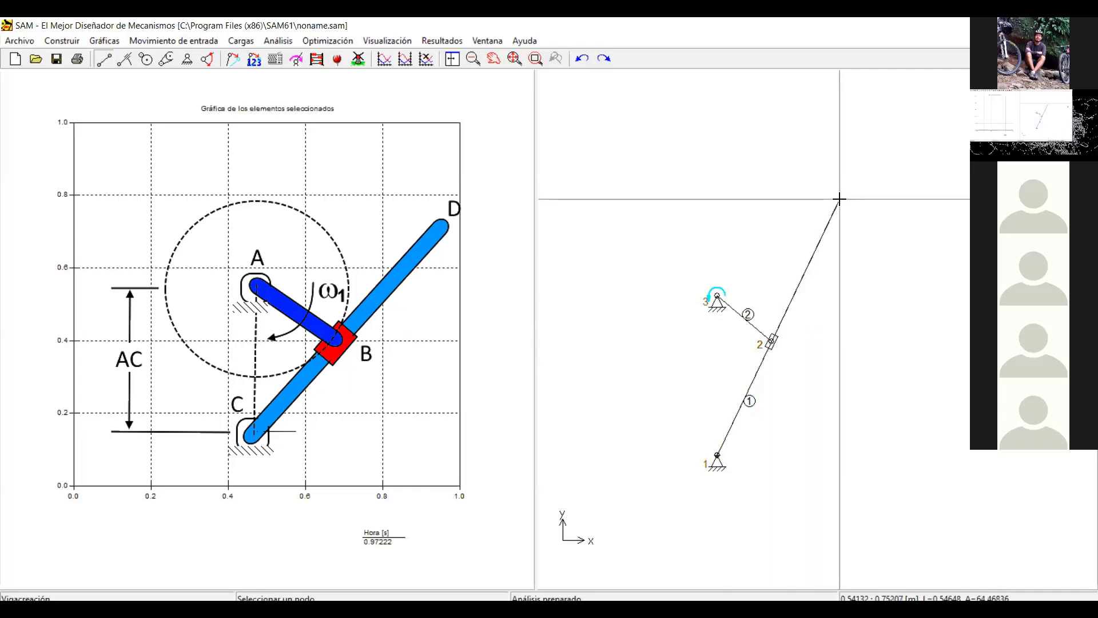
{"action": "left_click", "coordinate": [838, 199]}
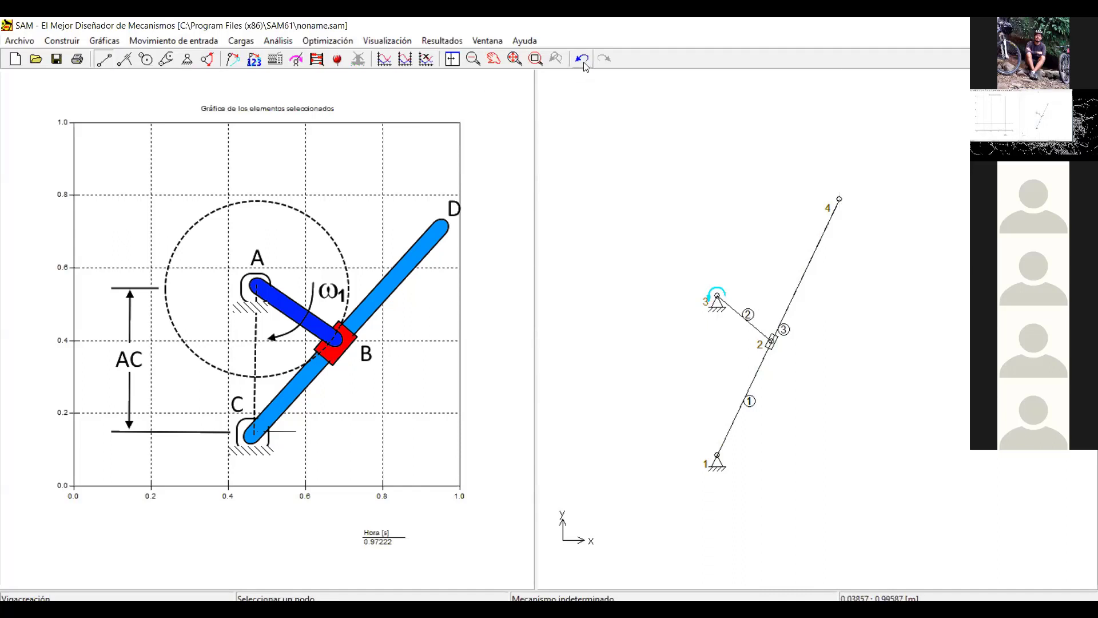
{"action": "left_click", "coordinate": [838, 199]}
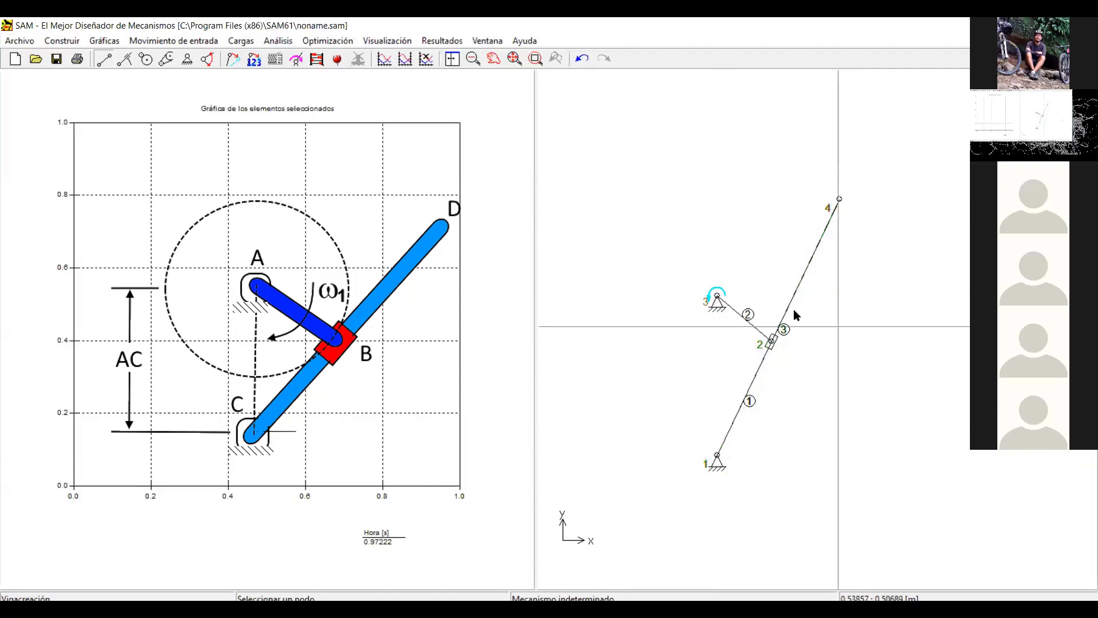
{"action": "left_click", "coordinate": [839, 199]}
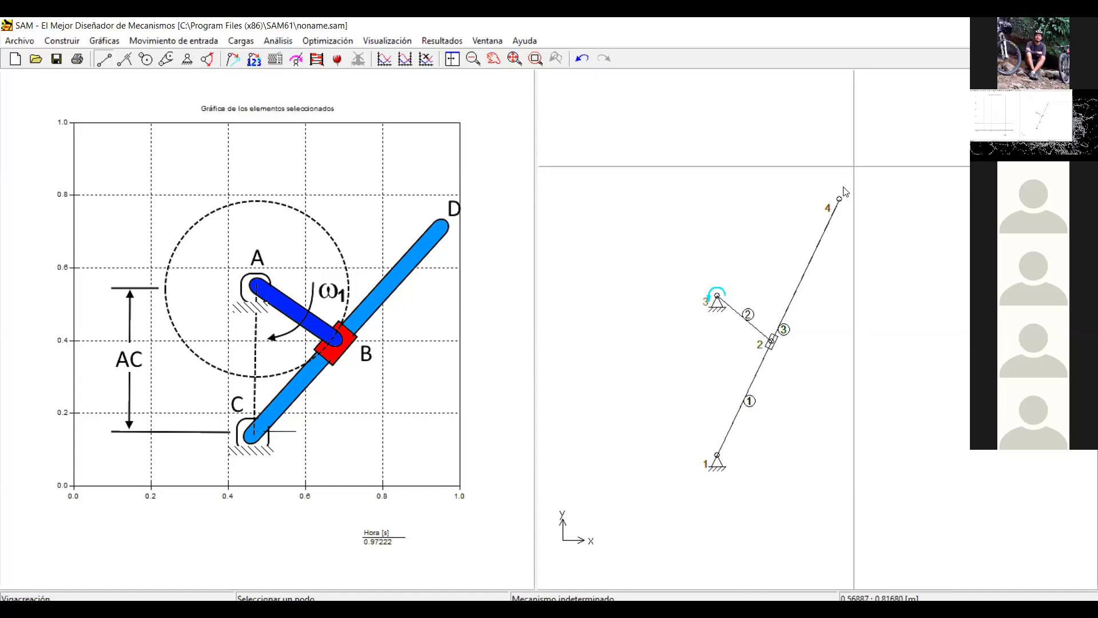
Step: Move lever end node 4 off the slider's rail to about (0.607, 0.676) m, separating the beam from the slider element
{"action": "mouse_move", "coordinate": [838, 197]}
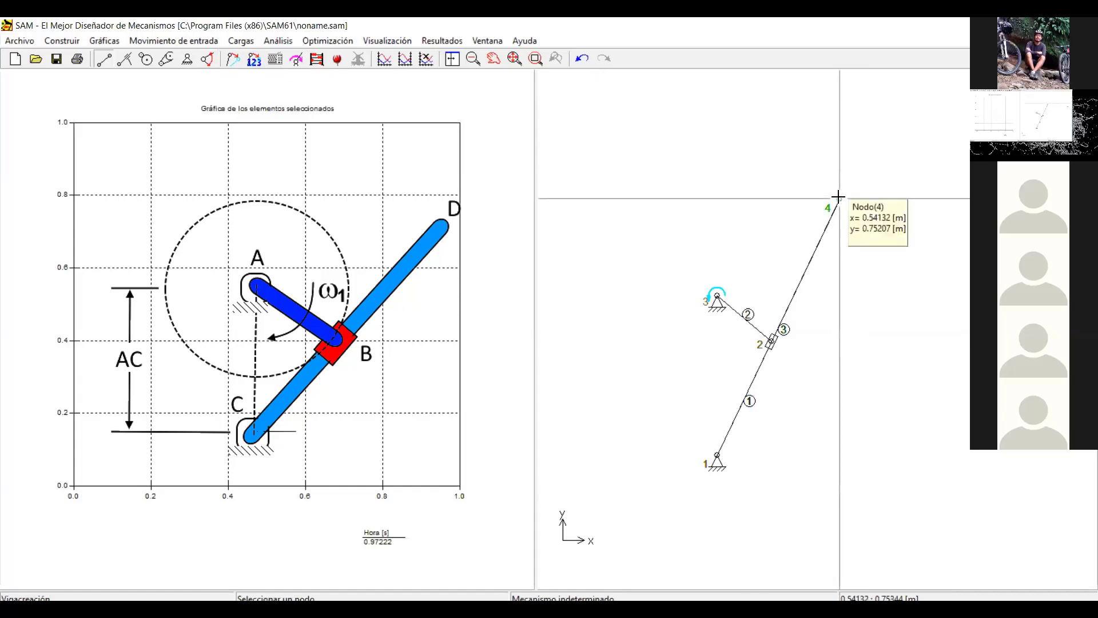
{"action": "right_click", "coordinate": [838, 197]}
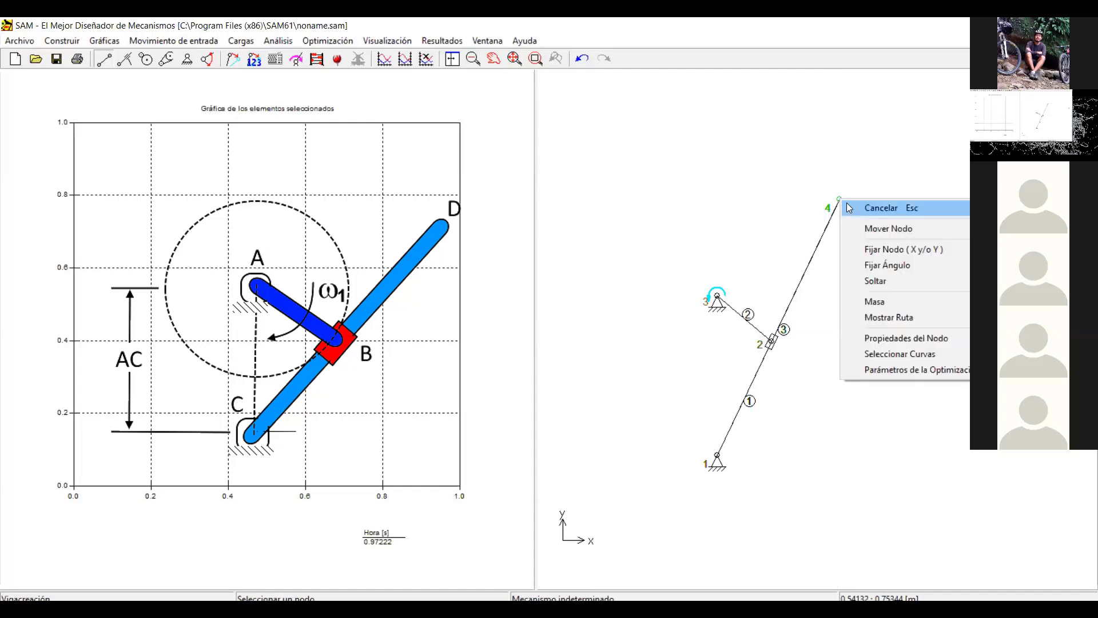
{"action": "left_click", "coordinate": [890, 230]}
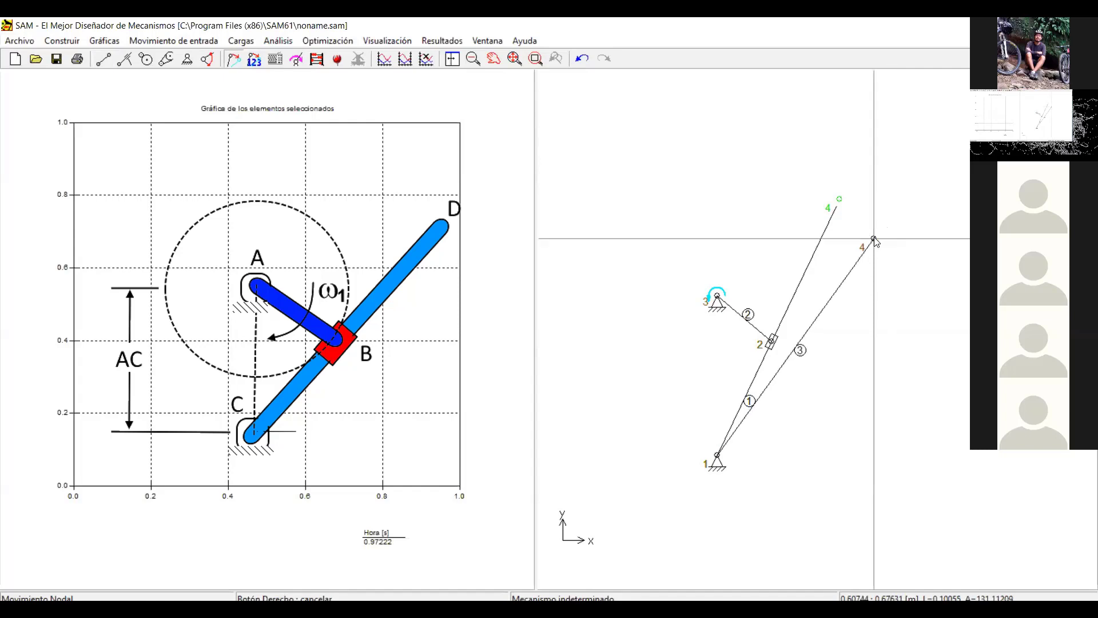
{"action": "left_click", "coordinate": [873, 239]}
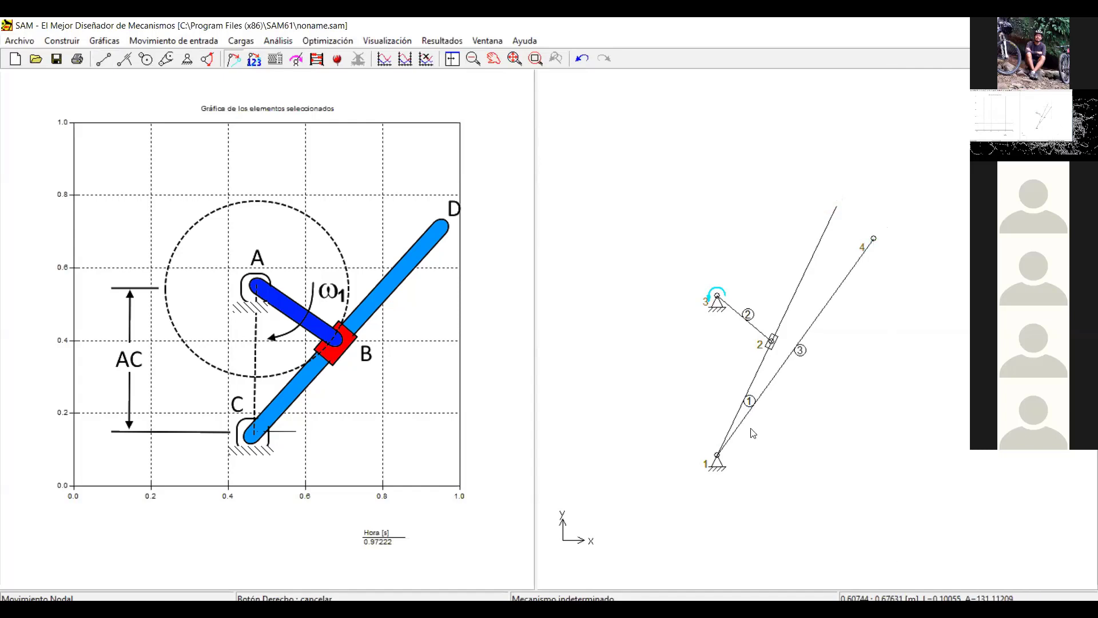
Step: Fix the relative angle at node 1 between the slider element and the lever beam
{"action": "left_click", "coordinate": [716, 455]}
{"action": "left_click", "coordinate": [715, 459]}
{"action": "left_click", "coordinate": [210, 66]}
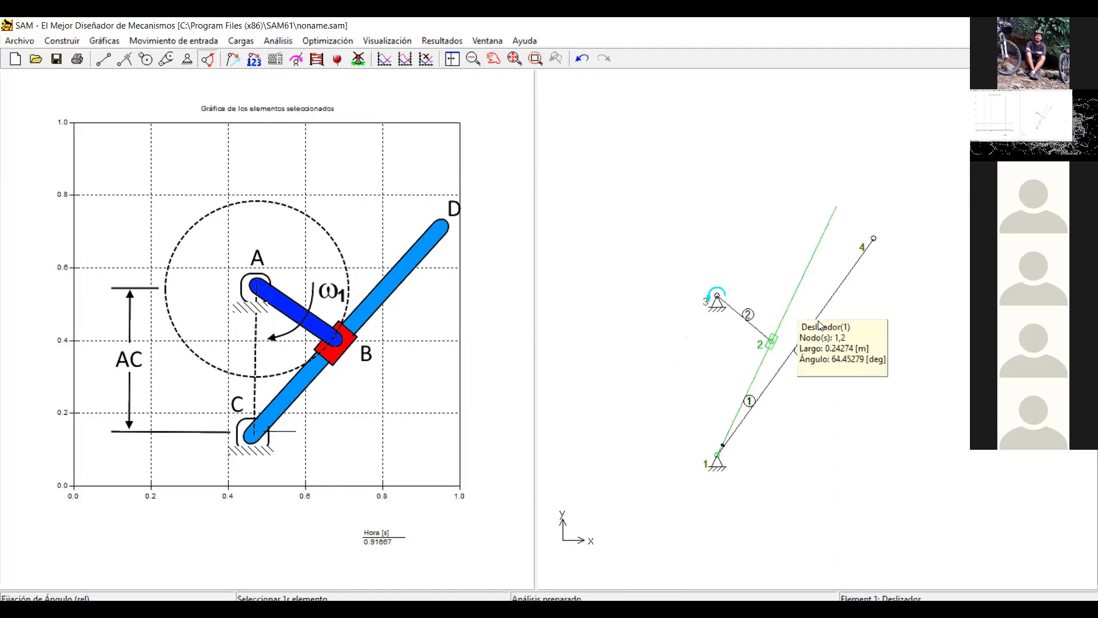
Step: Move node 4 back onto the upper end of the slider's rail, at about (0.536, 0.741) m
{"action": "right_click", "coordinate": [873, 239]}
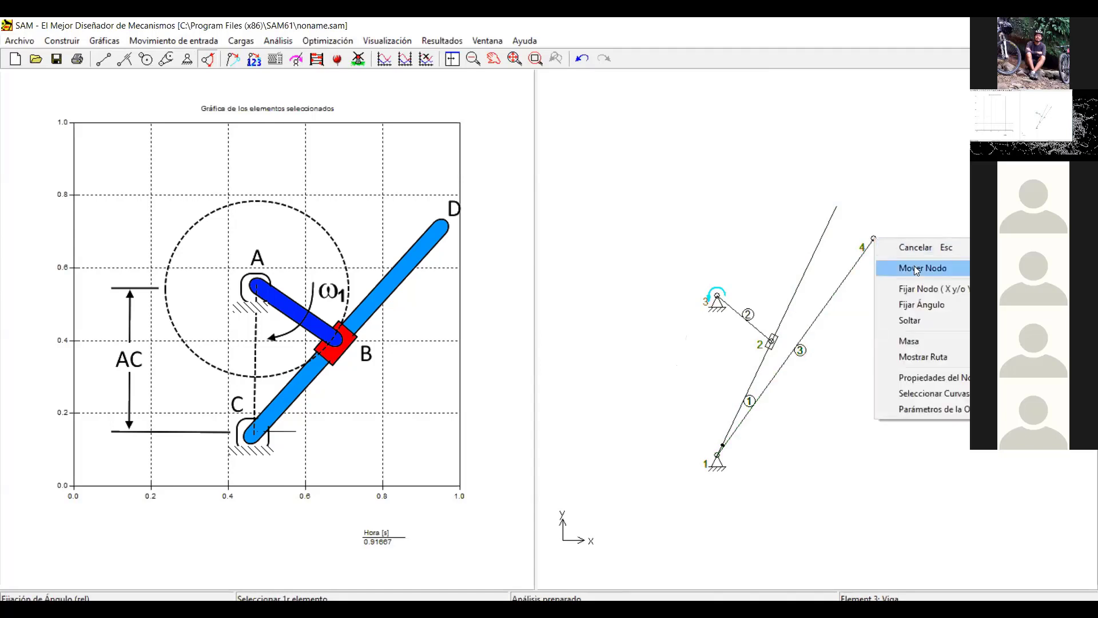
{"action": "left_click", "coordinate": [917, 268]}
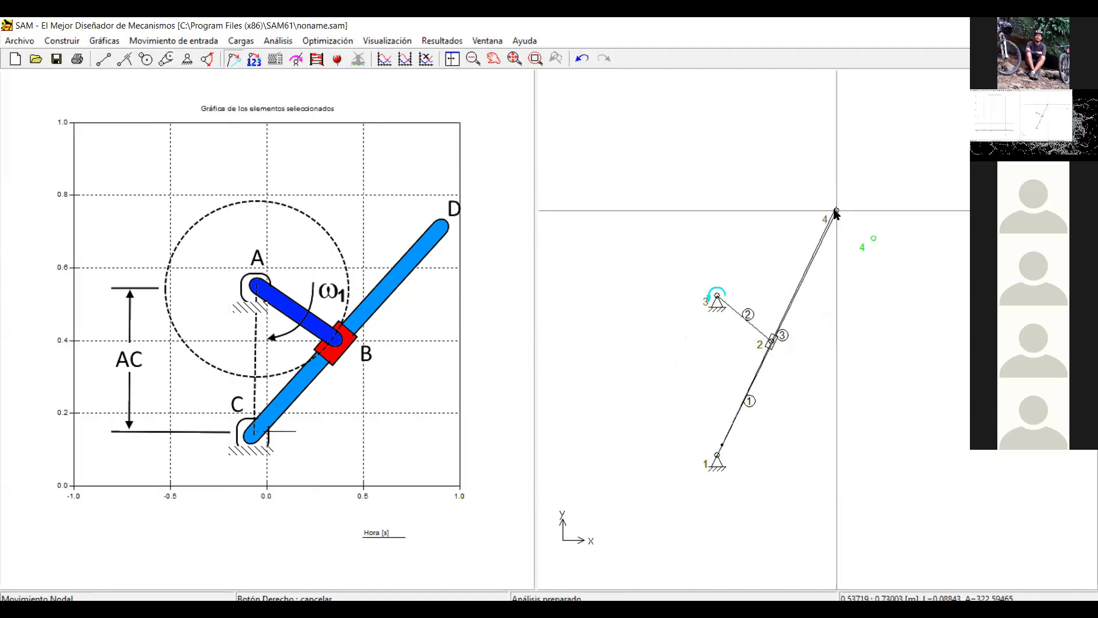
{"action": "left_click", "coordinate": [836, 207]}
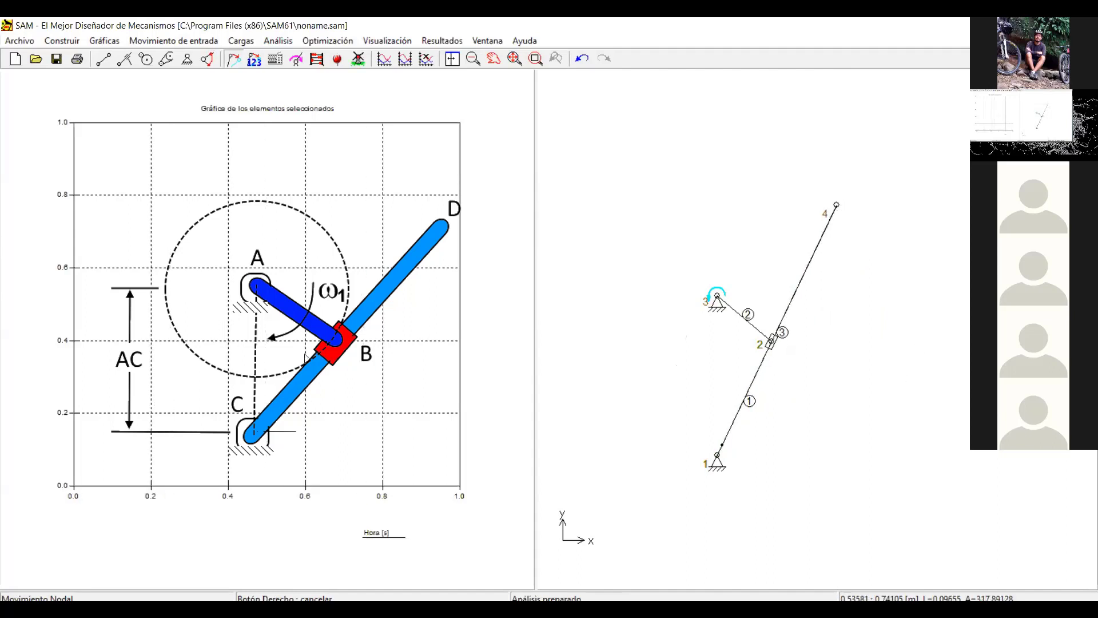
Step: Animate the crank and slotted lever to examine how lever end node 4 moves with the slider, and stop the animation
{"action": "left_click", "coordinate": [358, 58]}
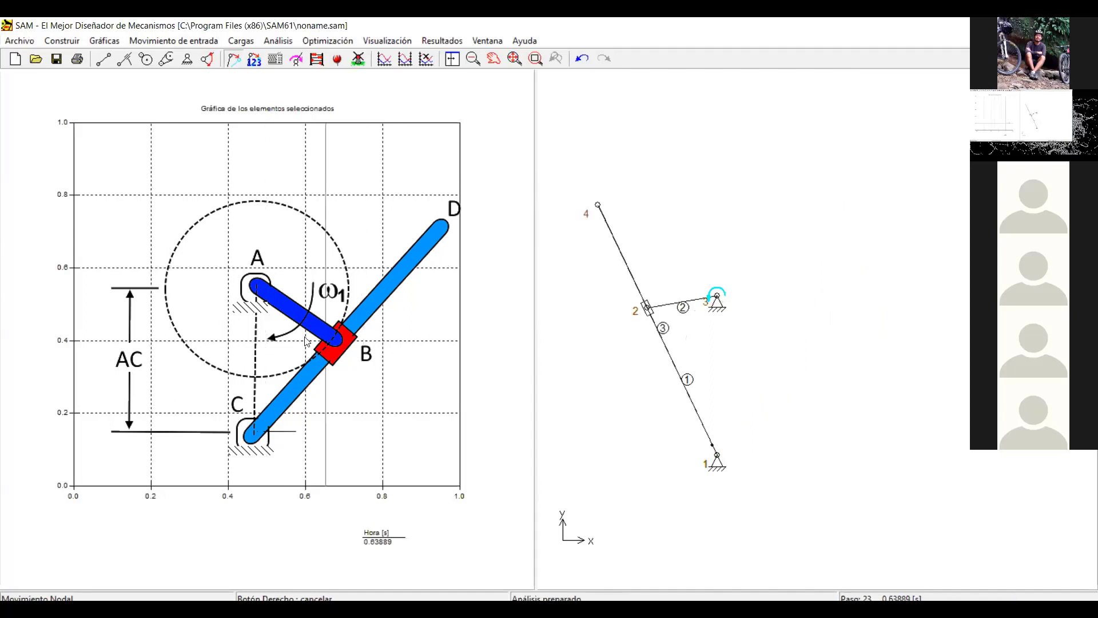
{"action": "left_click", "coordinate": [359, 59]}
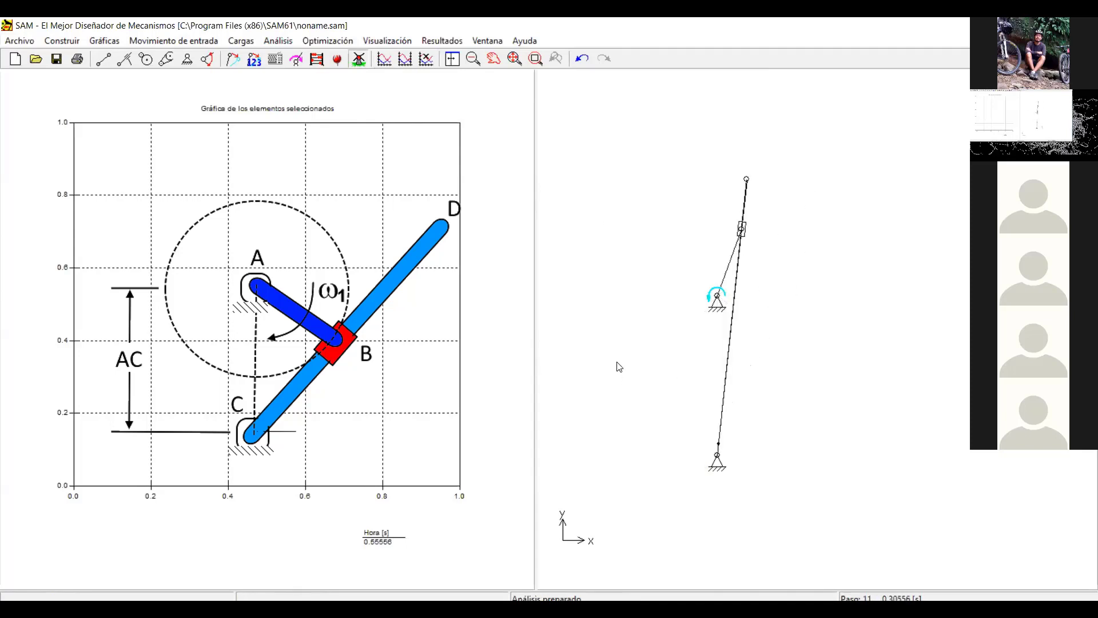
{"action": "left_click", "coordinate": [359, 59]}
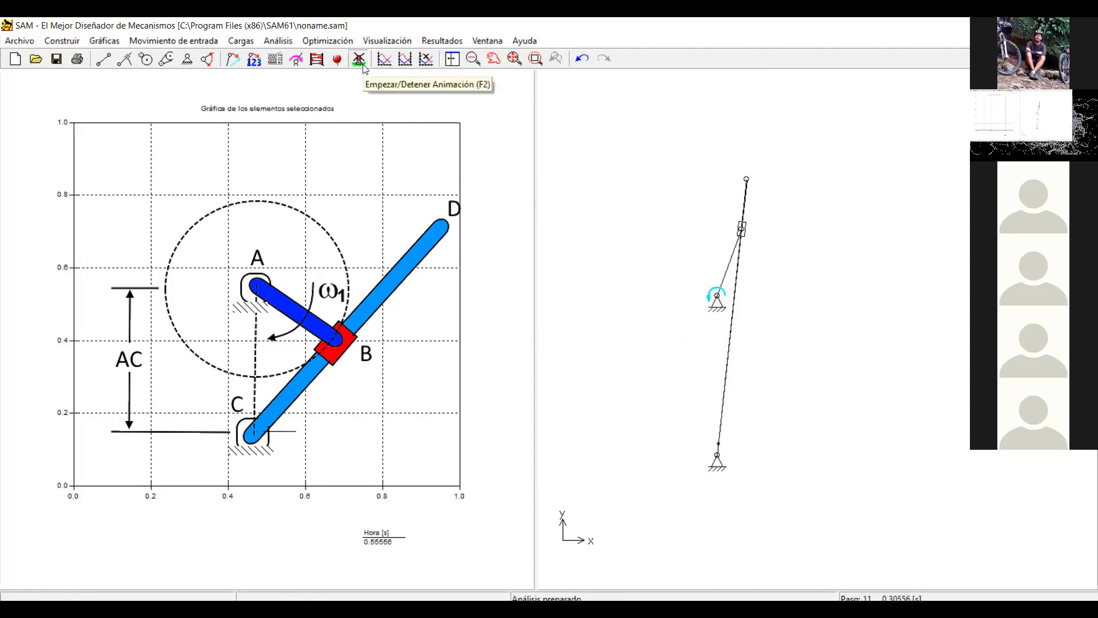
{"action": "left_click", "coordinate": [360, 60]}
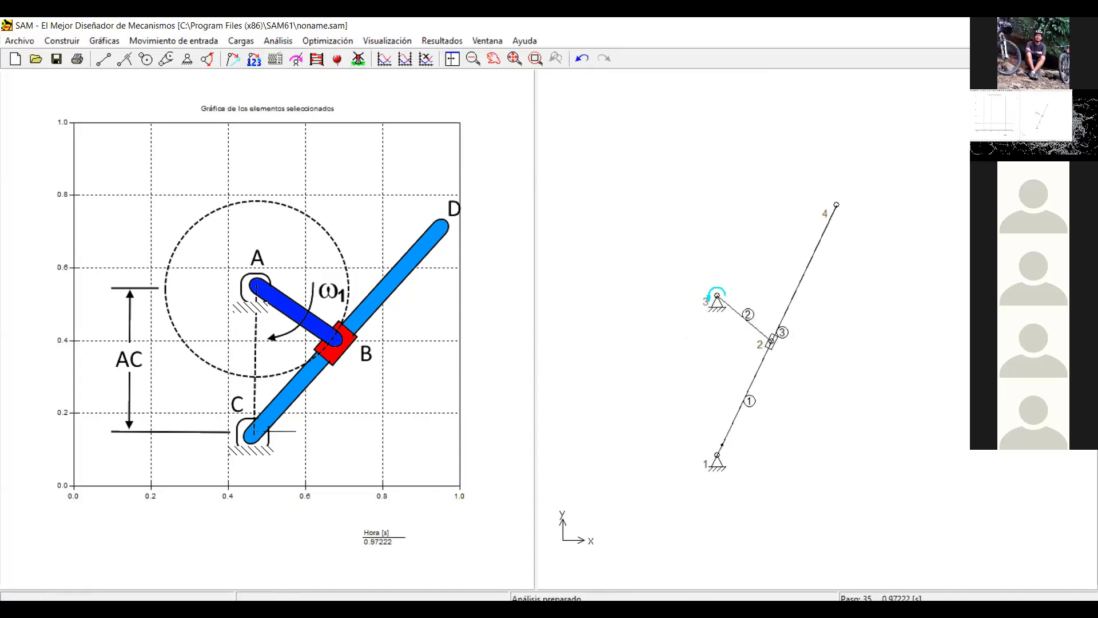
Step: Draw a connecting-rod beam from lever end node 4 to a free point at about (0.726, 0.653) m
{"action": "left_click", "coordinate": [105, 60]}
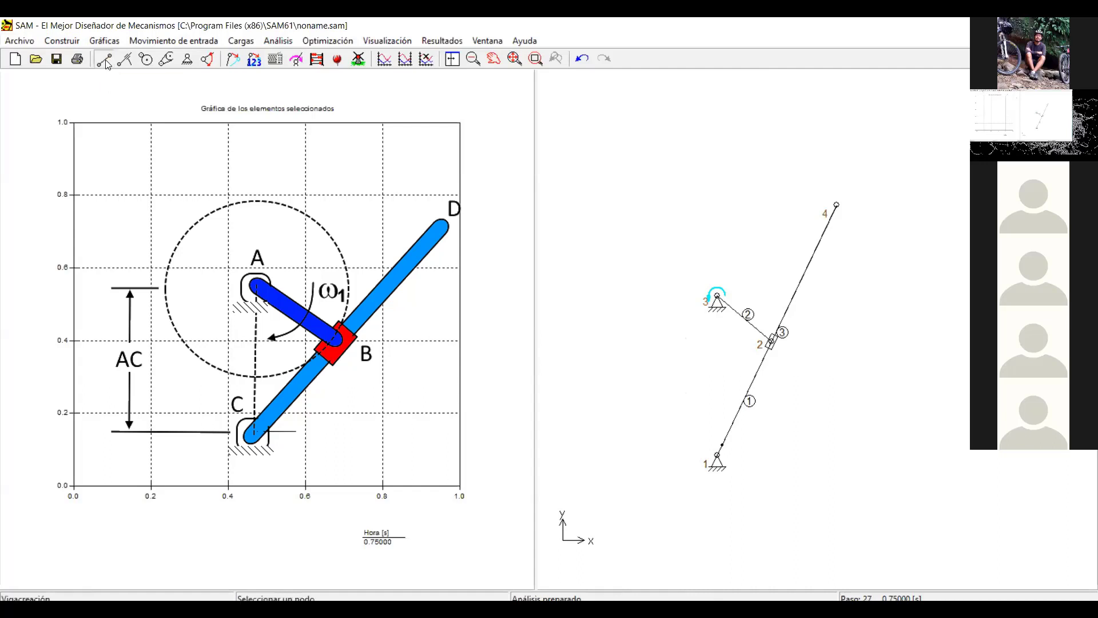
{"action": "left_click", "coordinate": [836, 205]}
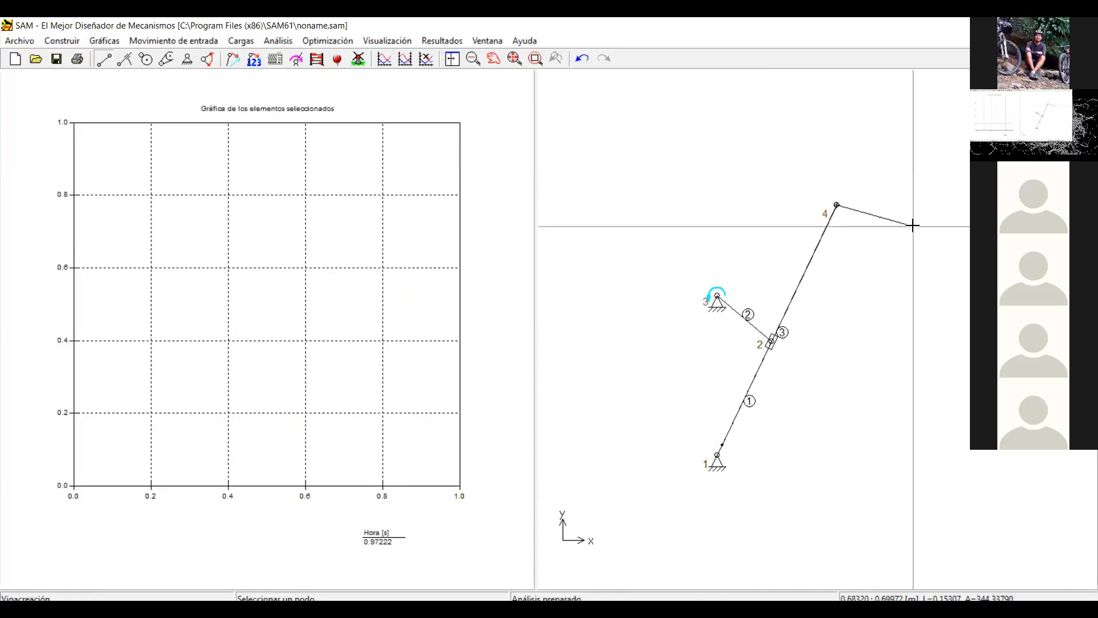
{"action": "left_click", "coordinate": [934, 251]}
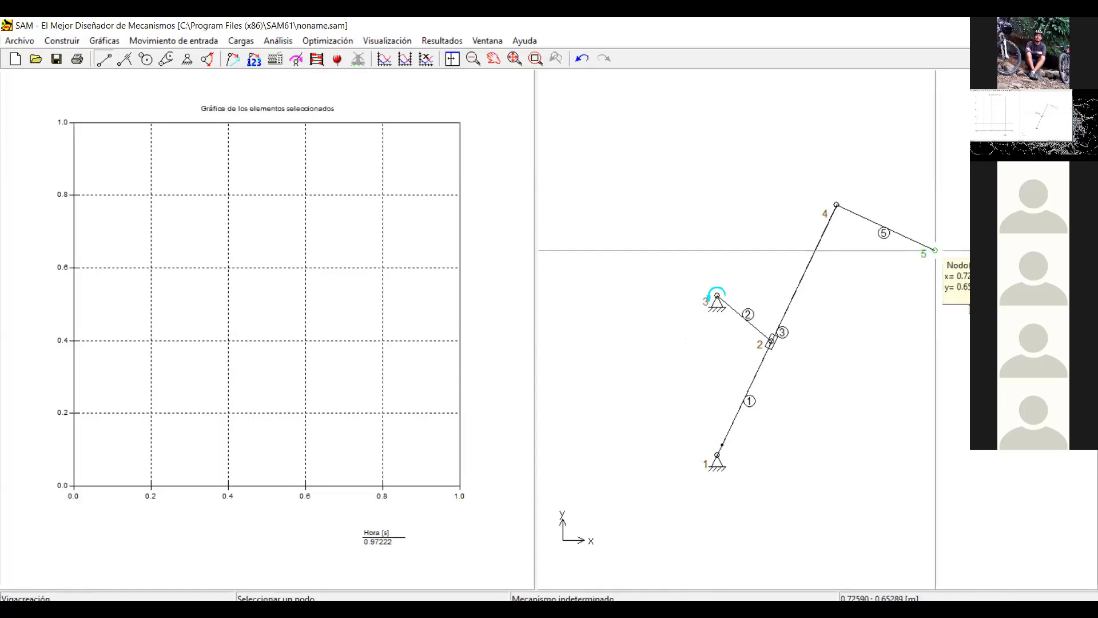
Step: Fix node 5 vertically with a horizontal sliding support, and run the animation of the extended mechanism
{"action": "left_click", "coordinate": [188, 59]}
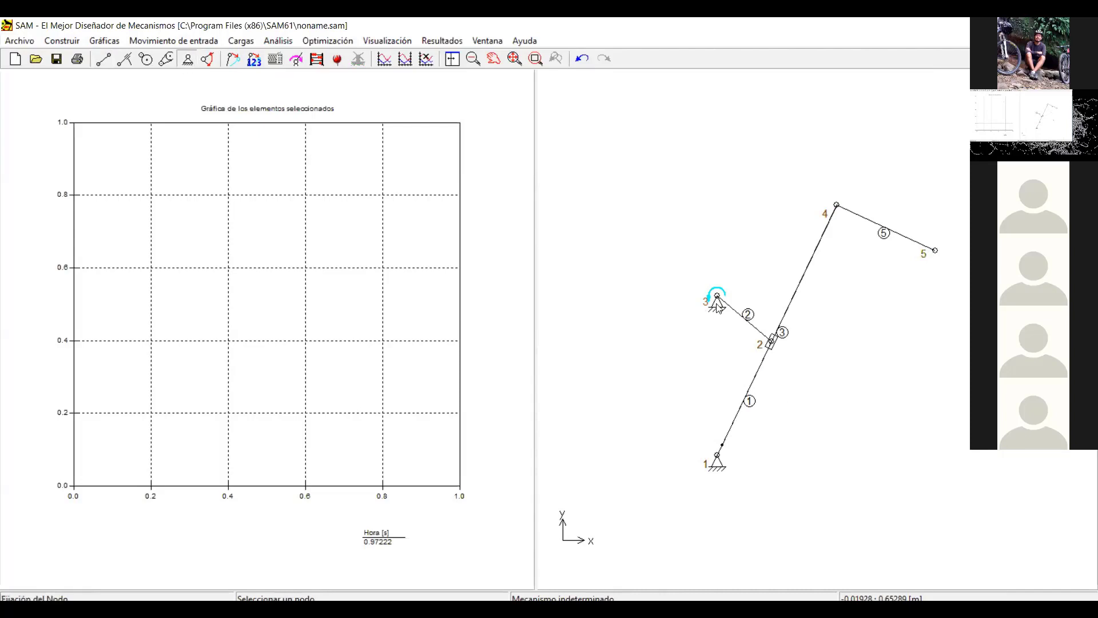
{"action": "left_click", "coordinate": [934, 252]}
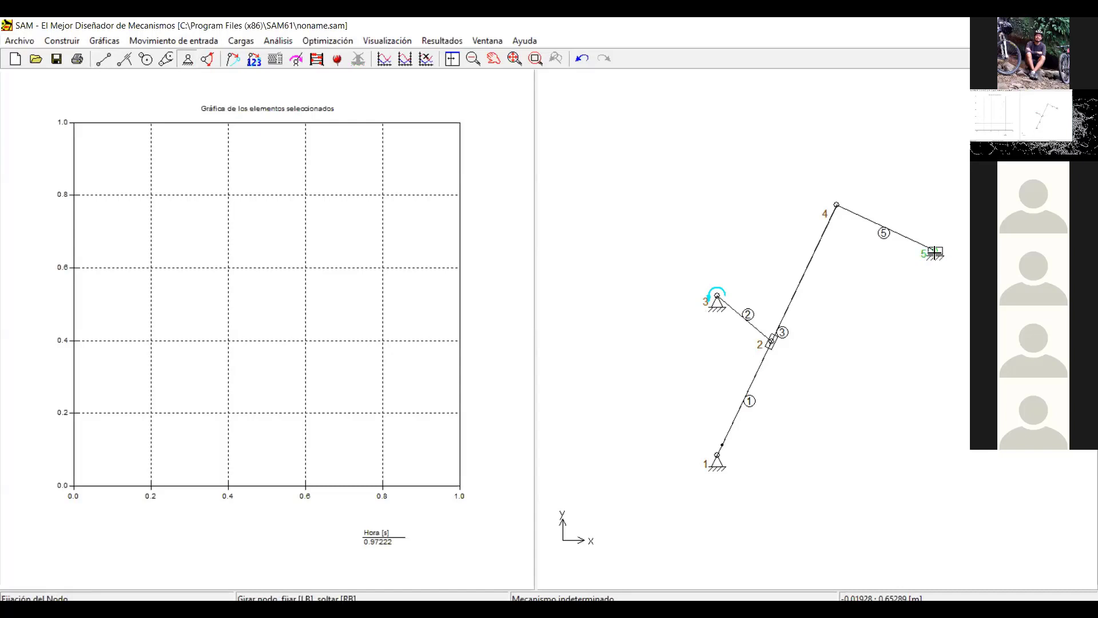
{"action": "left_click", "coordinate": [934, 252]}
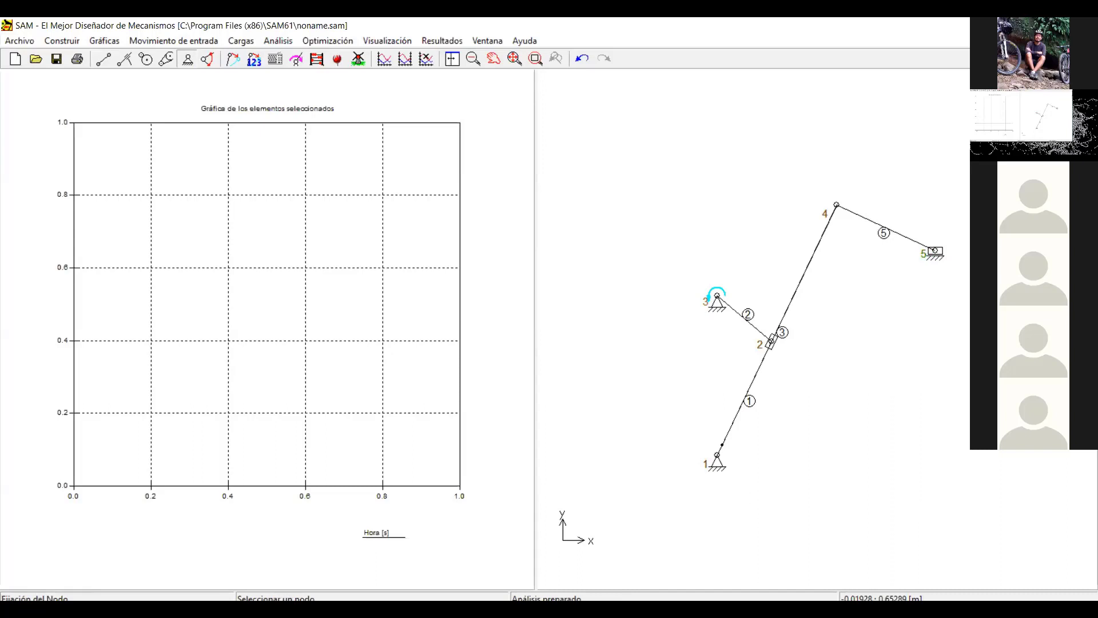
{"action": "left_click", "coordinate": [358, 58]}
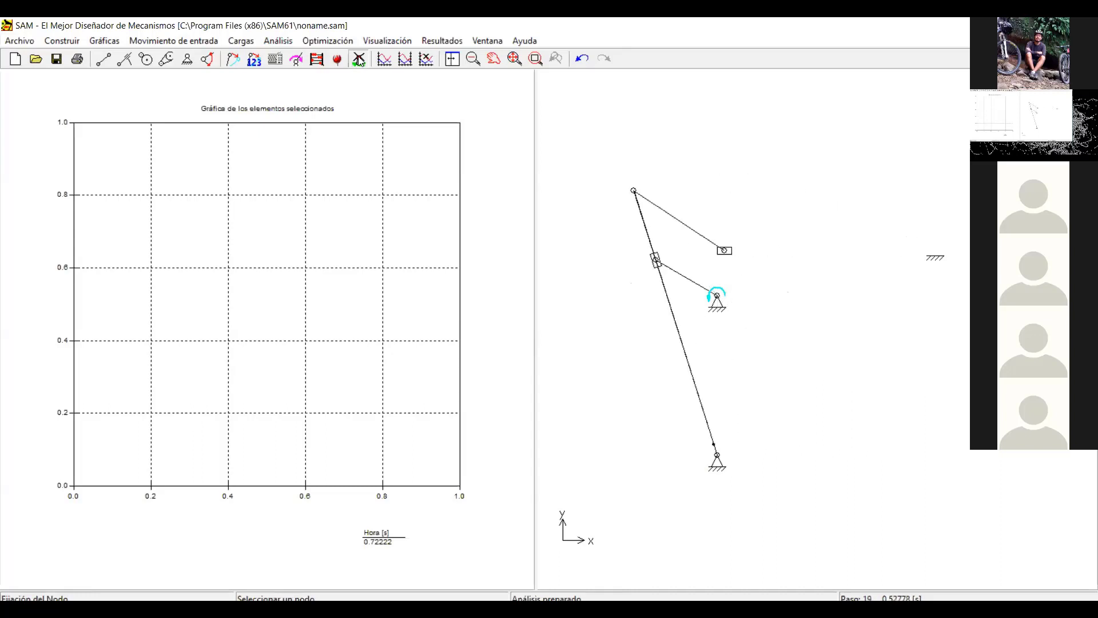
{"action": "left_click", "coordinate": [359, 59]}
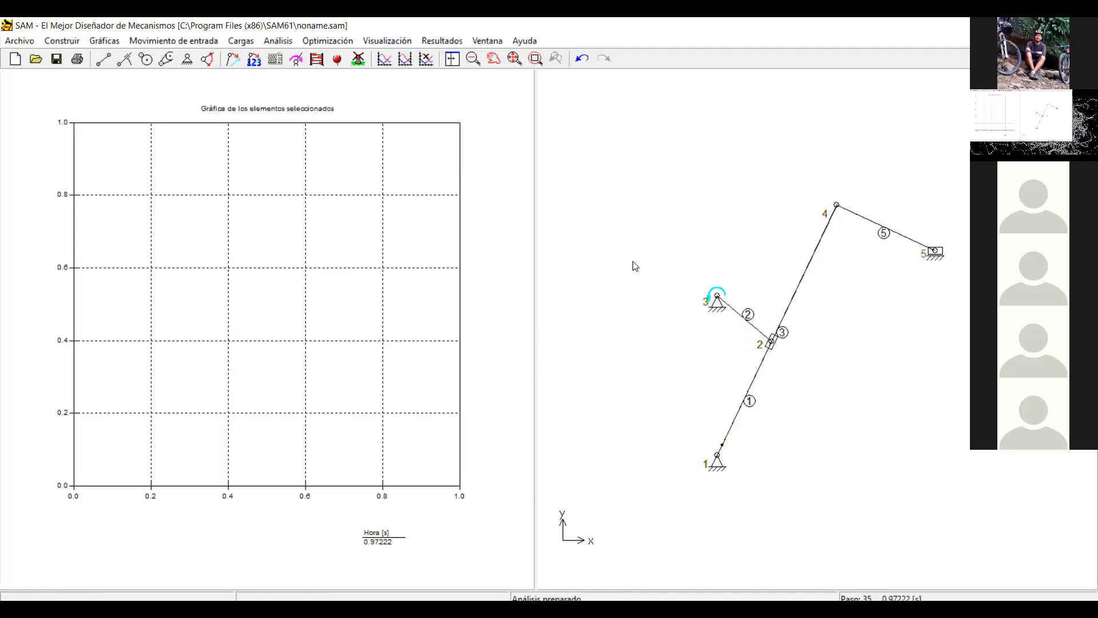
Step: Replace the crank's input motion with a linear one of -360.00001° over 1 s in 36 intervals, and check the animation
{"action": "left_click", "coordinate": [183, 41]}
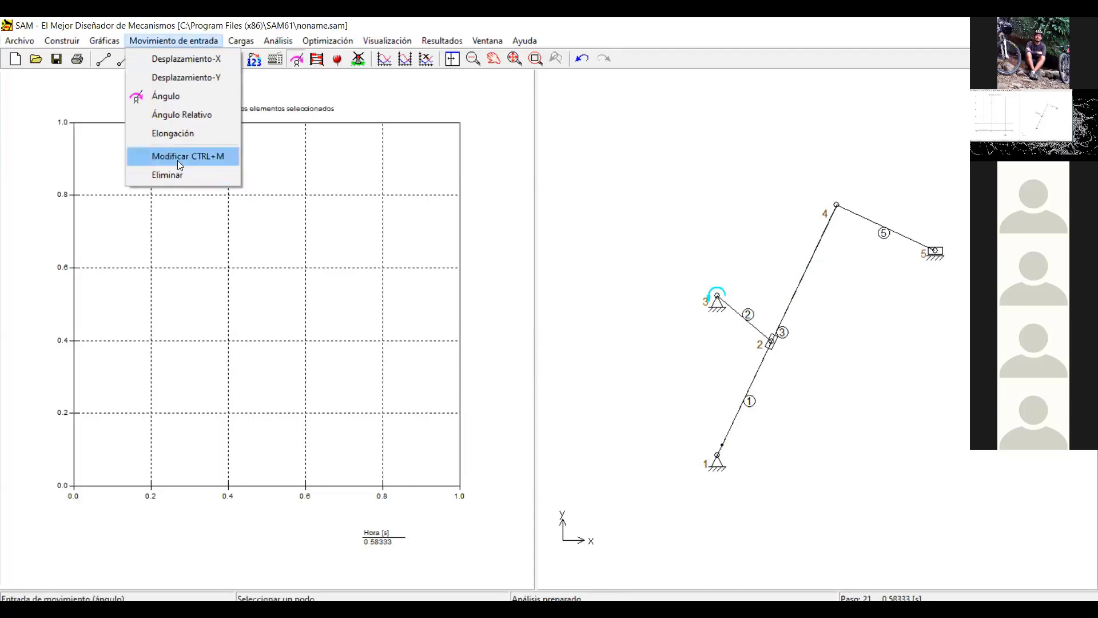
{"action": "left_click", "coordinate": [177, 158]}
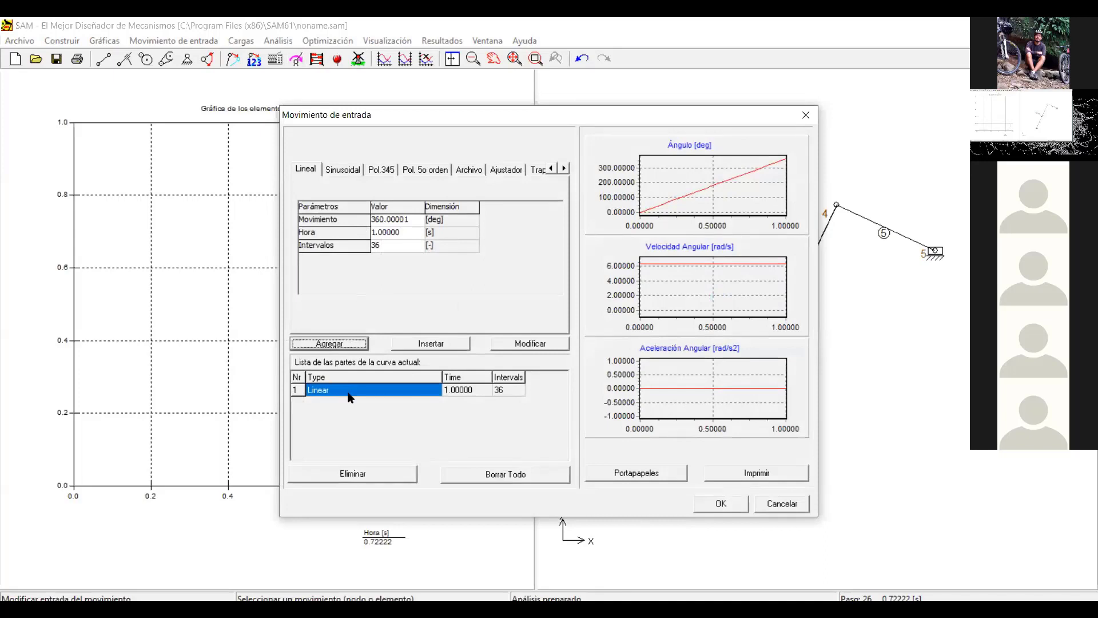
{"action": "left_click", "coordinate": [391, 478]}
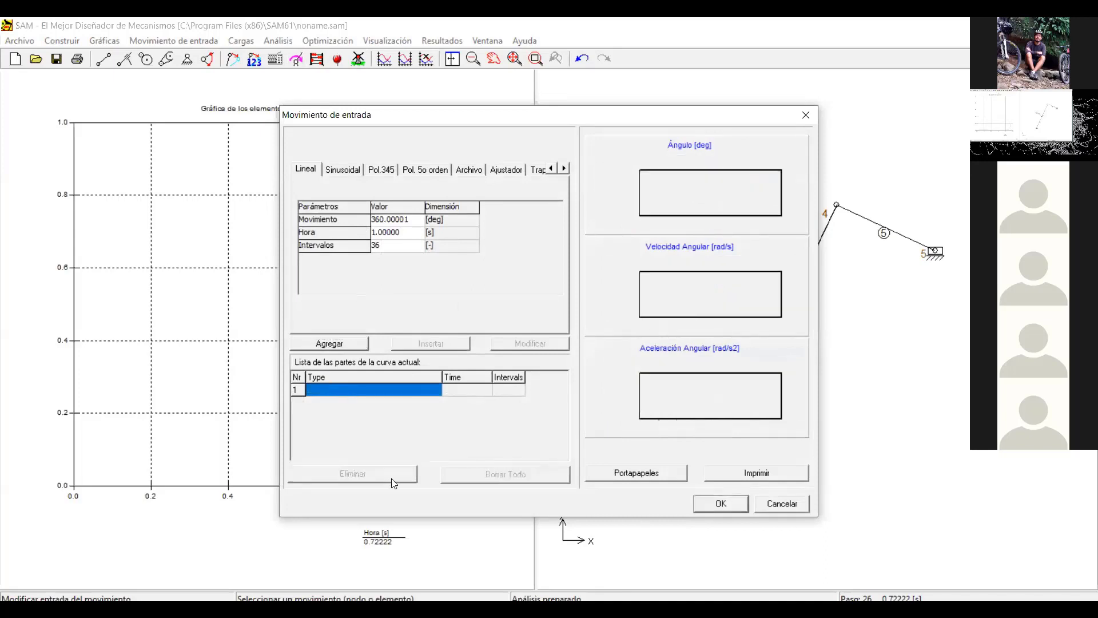
{"action": "double_click", "coordinate": [372, 220]}
{"action": "left_click", "coordinate": [376, 219]}
{"action": "type", "text": "-"}
{"action": "left_click", "coordinate": [343, 344]}
{"action": "left_click", "coordinate": [721, 504]}
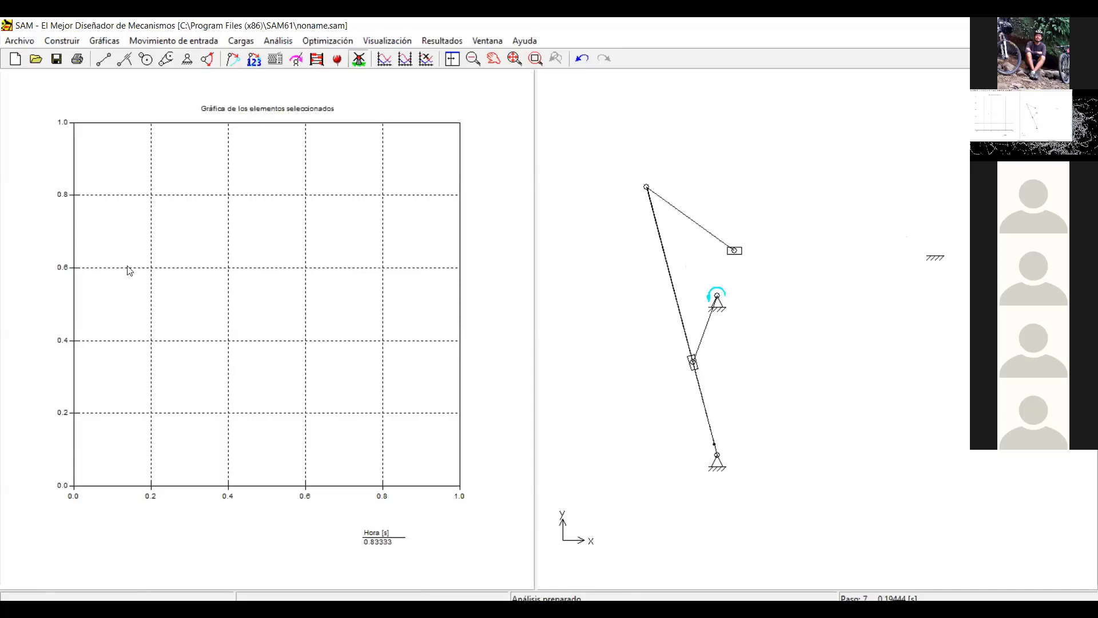
{"action": "left_click", "coordinate": [358, 58]}
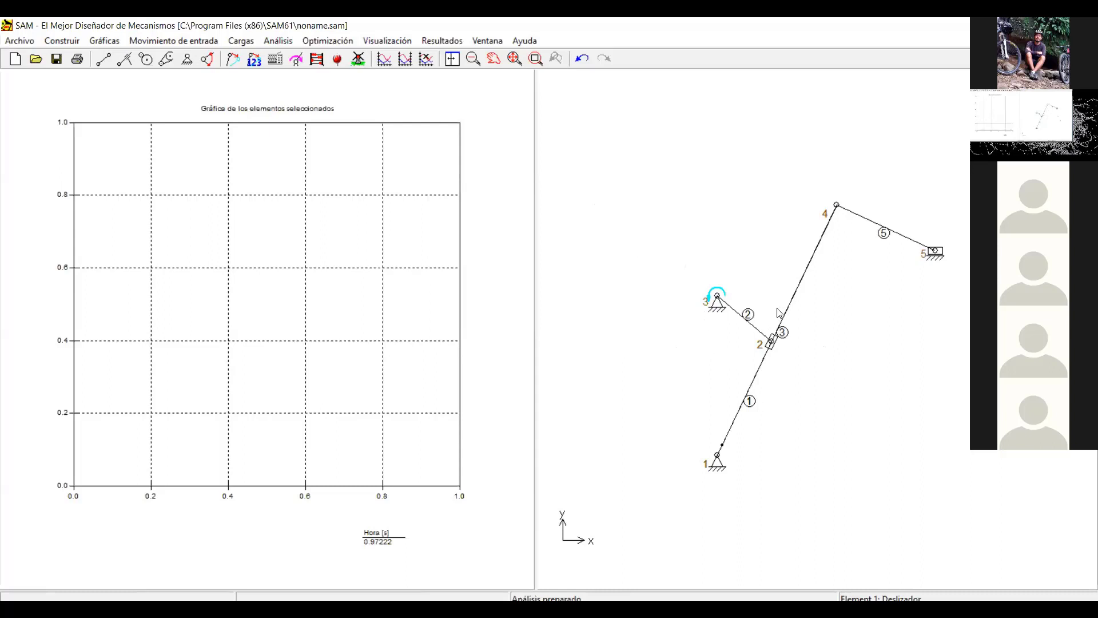
Step: Show the path traced by crank pin node 2
{"action": "mouse_move", "coordinate": [773, 342]}
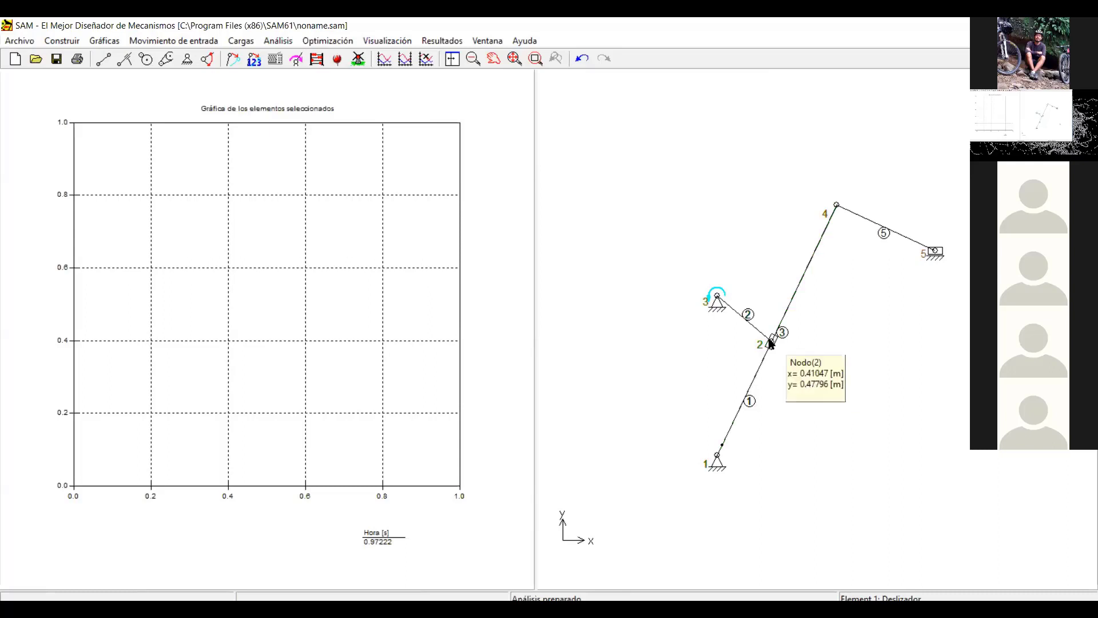
{"action": "right_click", "coordinate": [770, 343]}
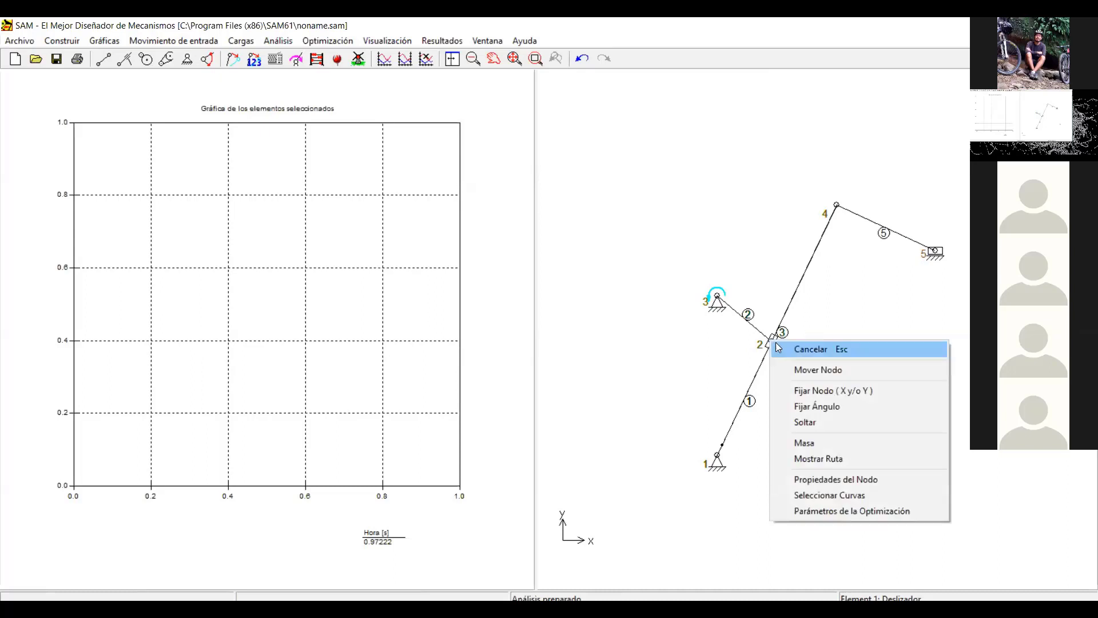
{"action": "left_click", "coordinate": [810, 458]}
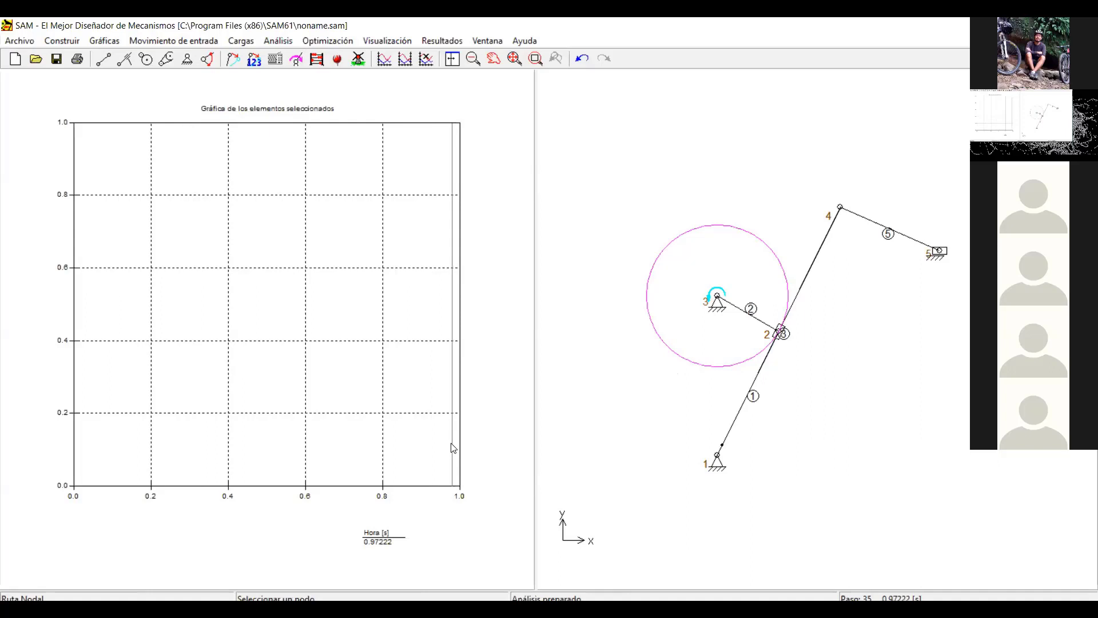
{"action": "left_click", "coordinate": [235, 434]}
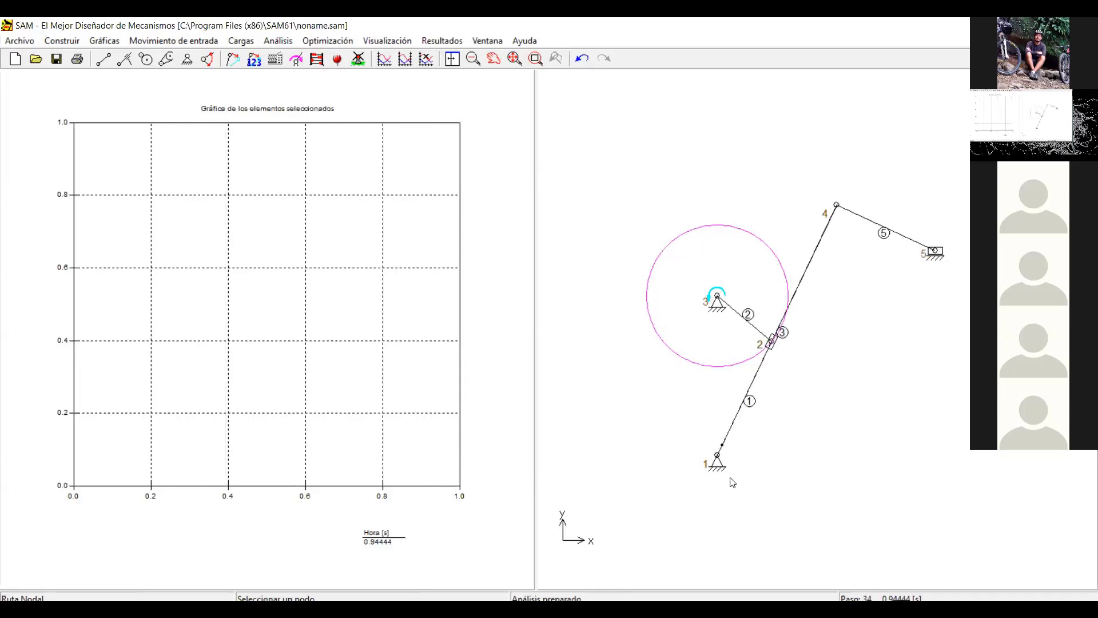
Step: Move lever pivot node 1 straight up to about (0.306, 0.375) m, below the crank pivot
{"action": "mouse_move", "coordinate": [716, 459]}
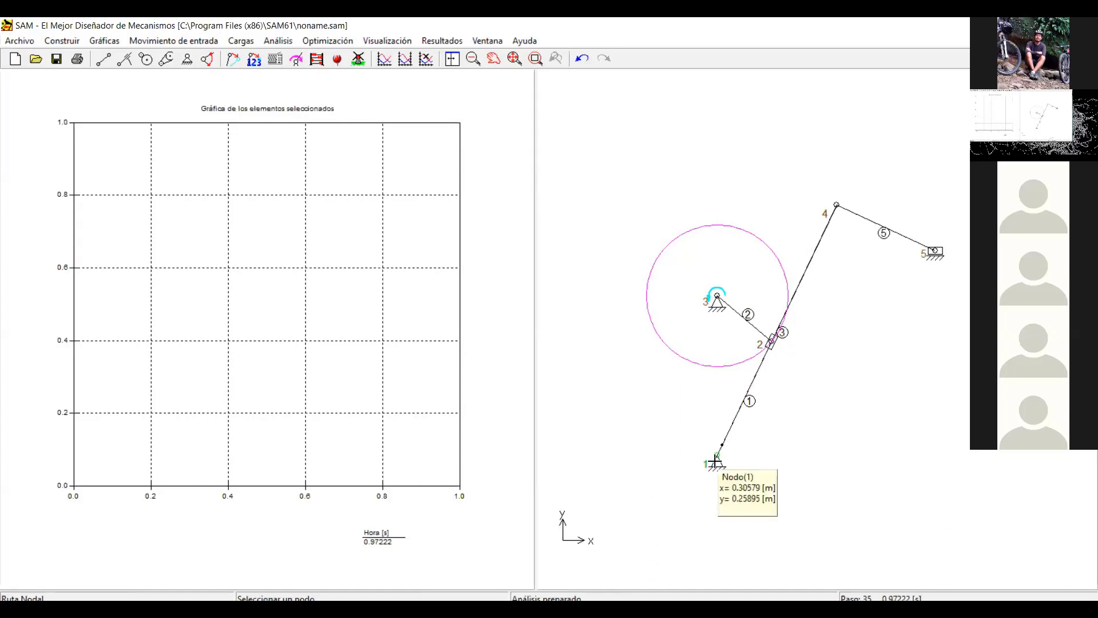
{"action": "right_click", "coordinate": [717, 457]}
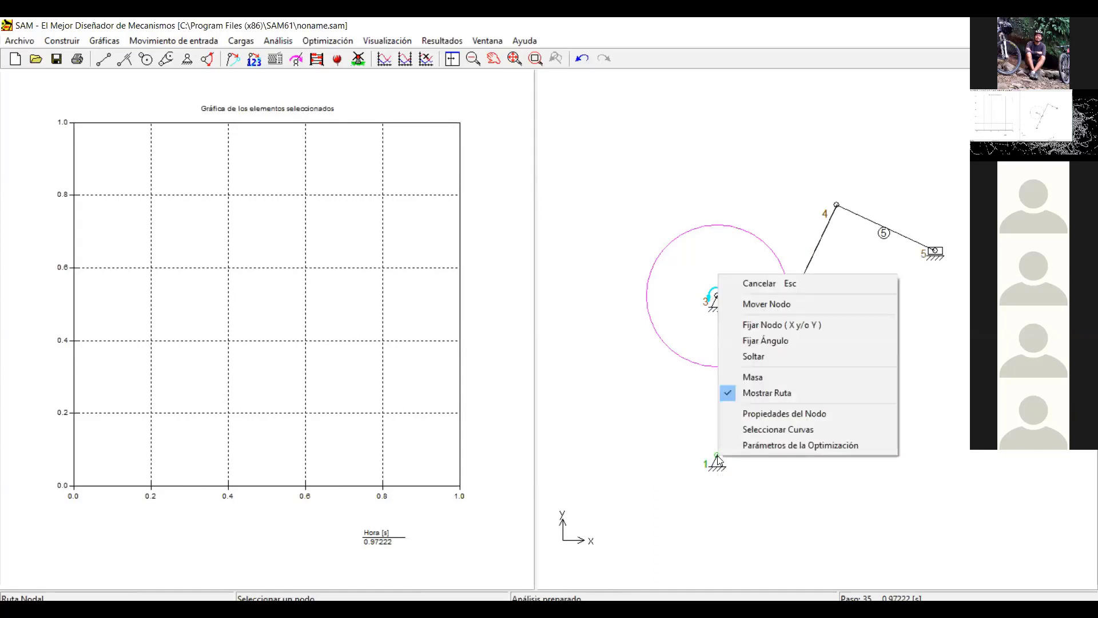
{"action": "left_click", "coordinate": [760, 304]}
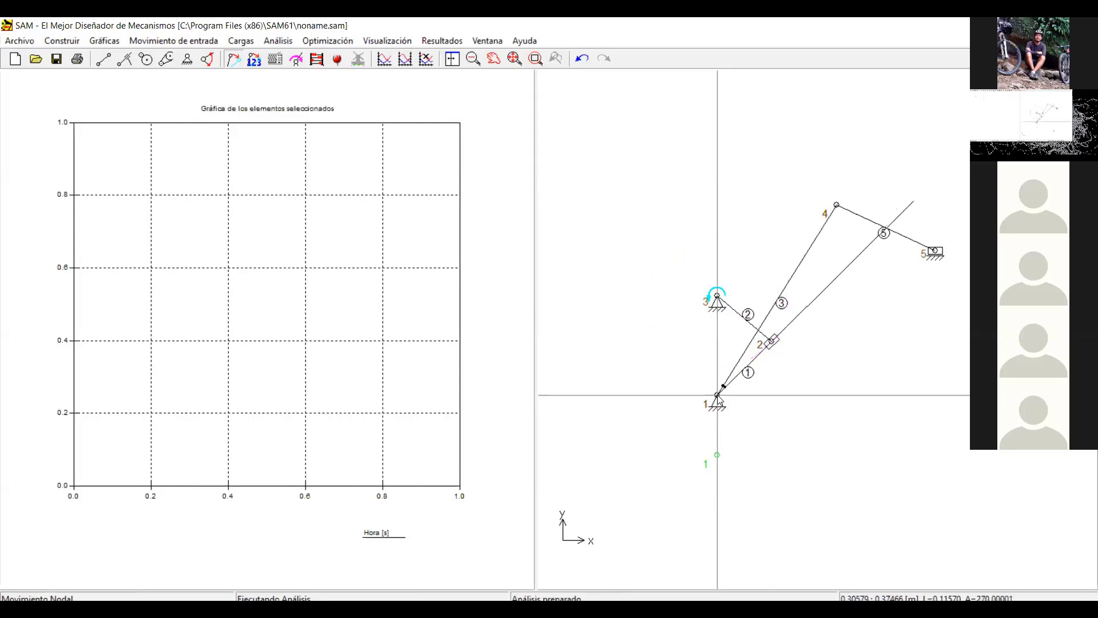
{"action": "left_click", "coordinate": [719, 399]}
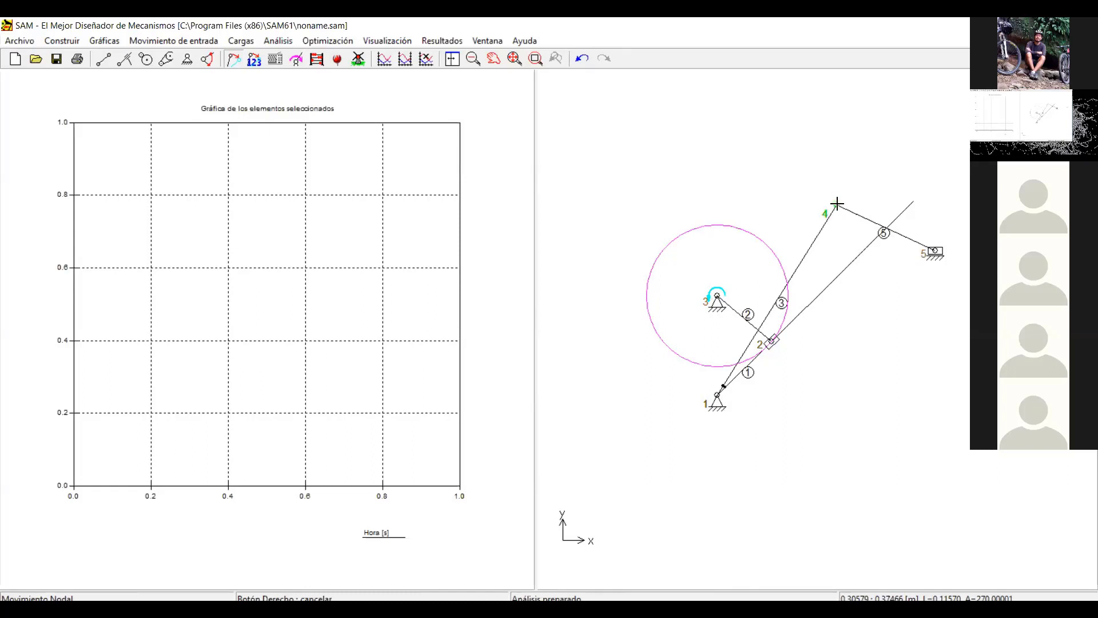
Step: Move node 4 onto the rail's upper end at about (0.683, 0.749) m, and animate the modified mechanism
{"action": "left_click_drag", "start_coordinate": [836, 203], "coordinate": [912, 201]}
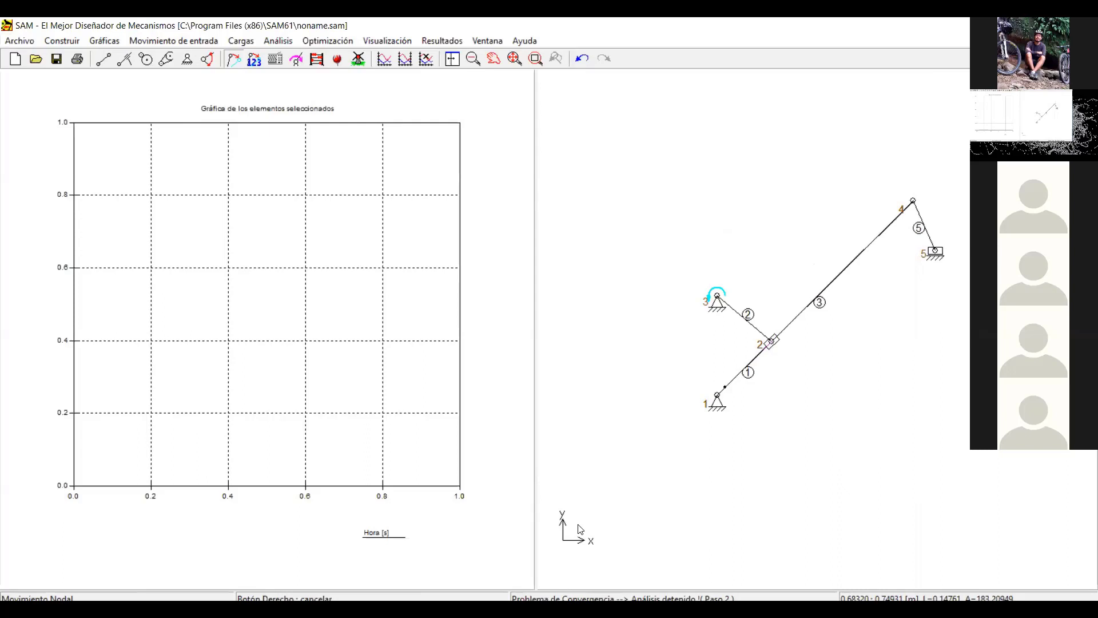
{"action": "left_click", "coordinate": [358, 59]}
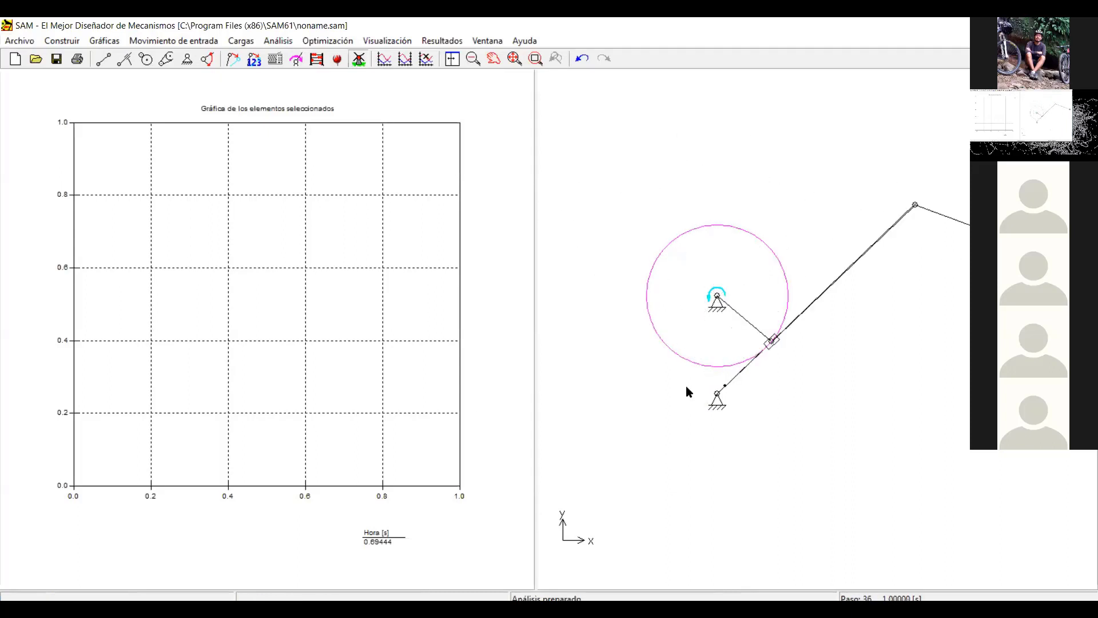
Step: Stop the animation and show the path traced by node 4 at the lever's upper end
{"action": "mouse_move", "coordinate": [694, 410]}
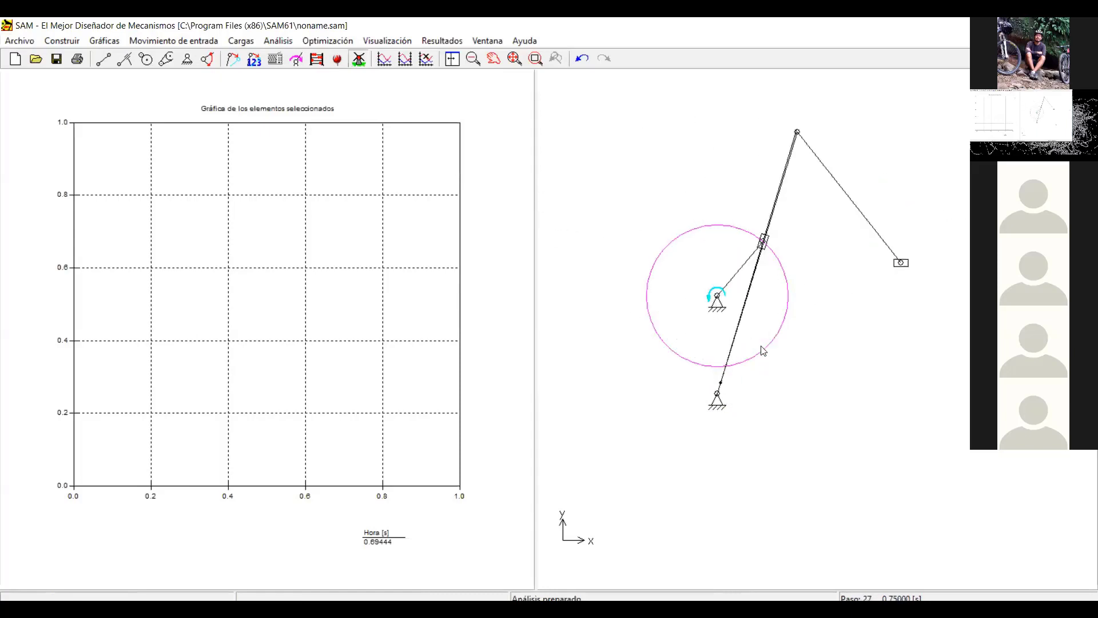
{"action": "mouse_move", "coordinate": [747, 369]}
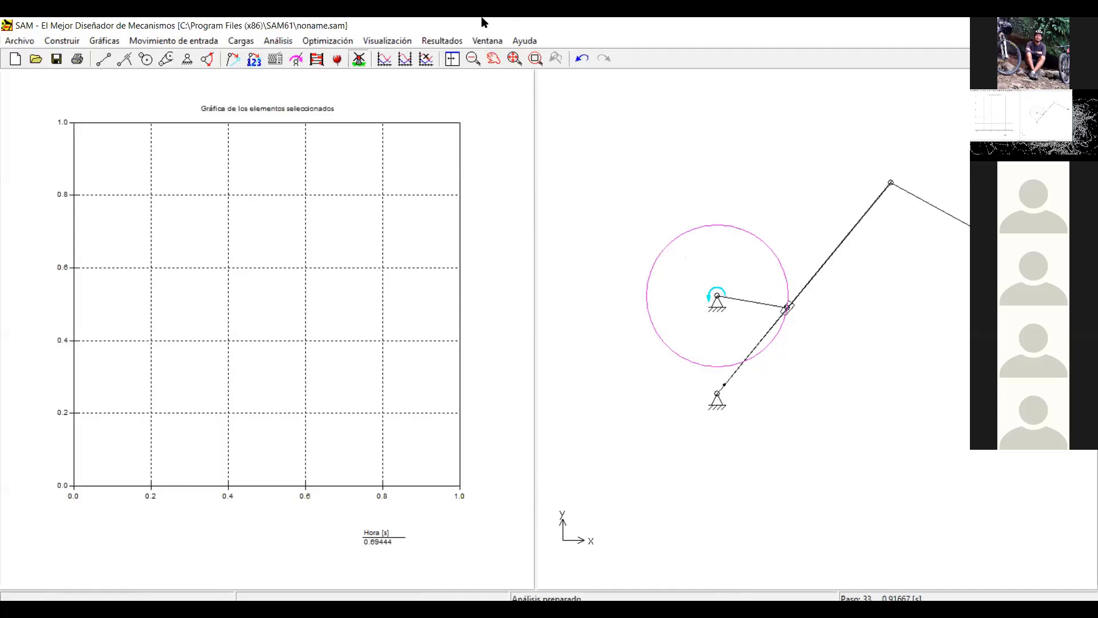
{"action": "left_click", "coordinate": [359, 59]}
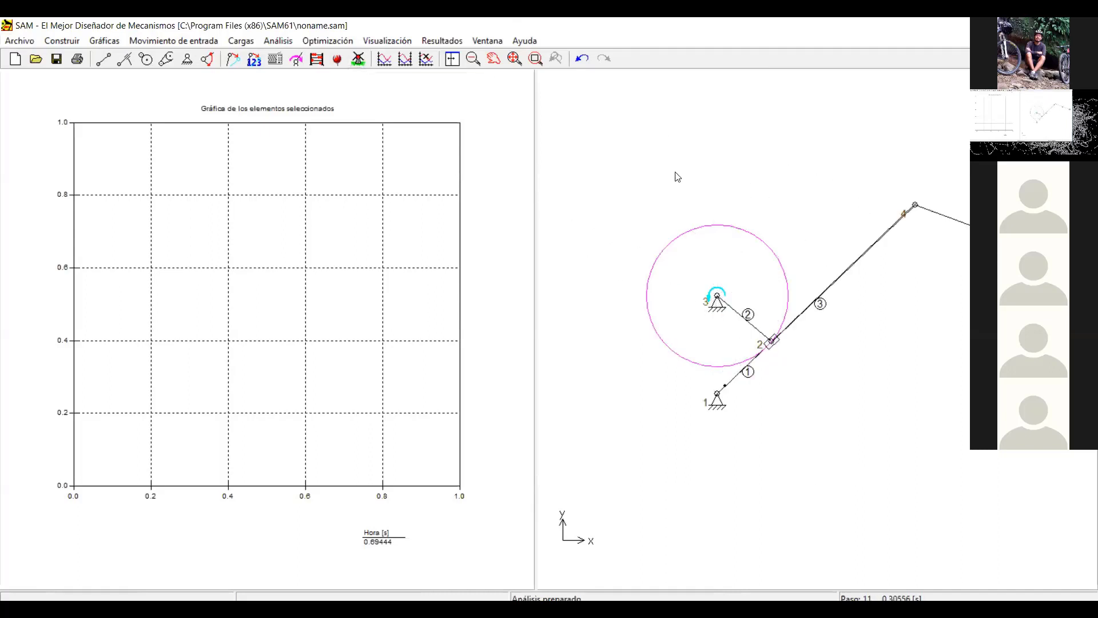
{"action": "right_click", "coordinate": [915, 207]}
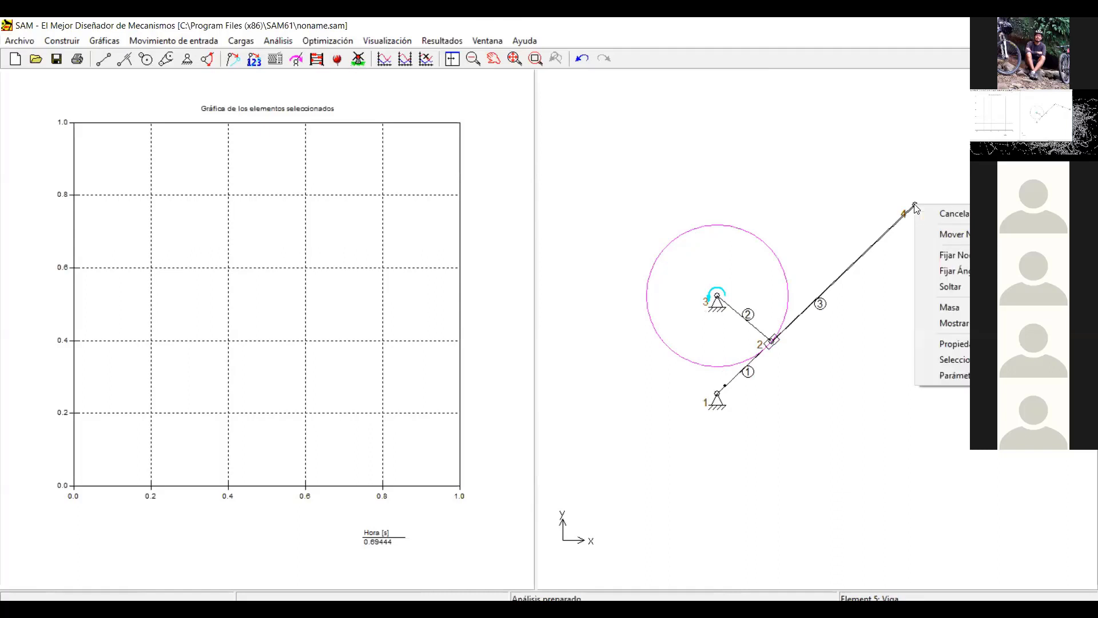
{"action": "left_click", "coordinate": [954, 324]}
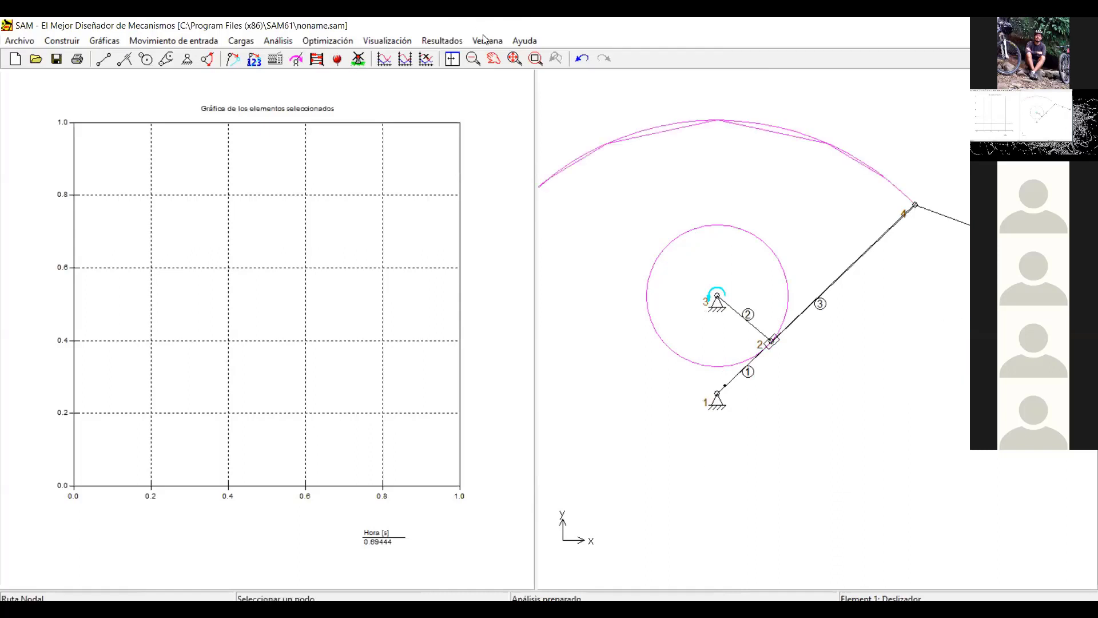
{"action": "mouse_move", "coordinate": [584, 205]}
{"action": "left_mouse_down"}
{"action": "mouse_move", "coordinate": [633, 217]}
{"action": "mouse_move", "coordinate": [616, 244]}
{"action": "left_mouse_up"}
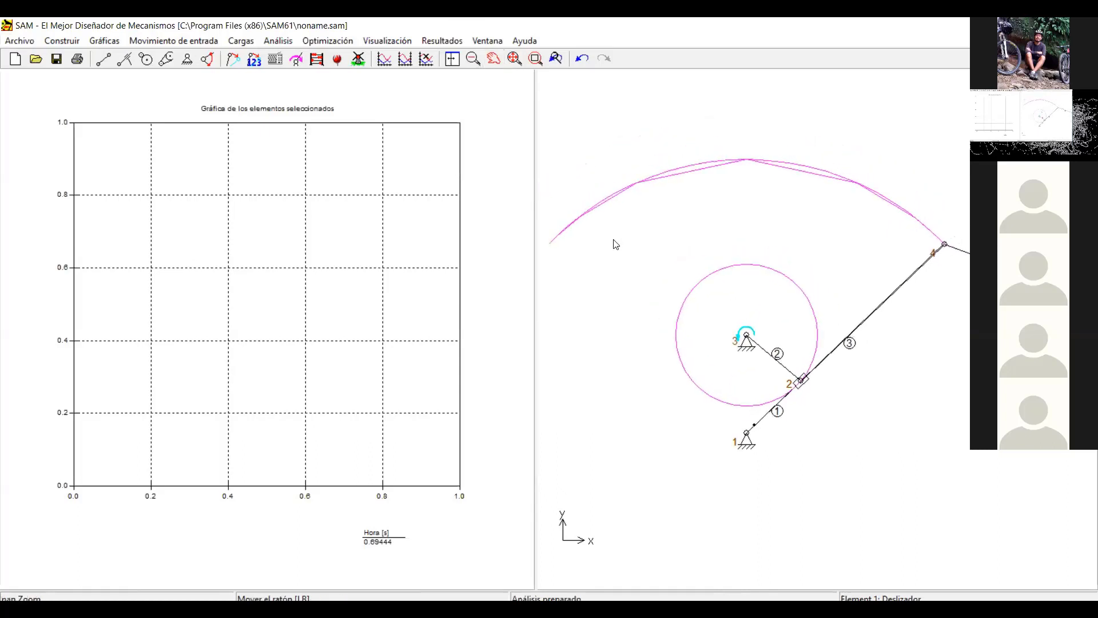